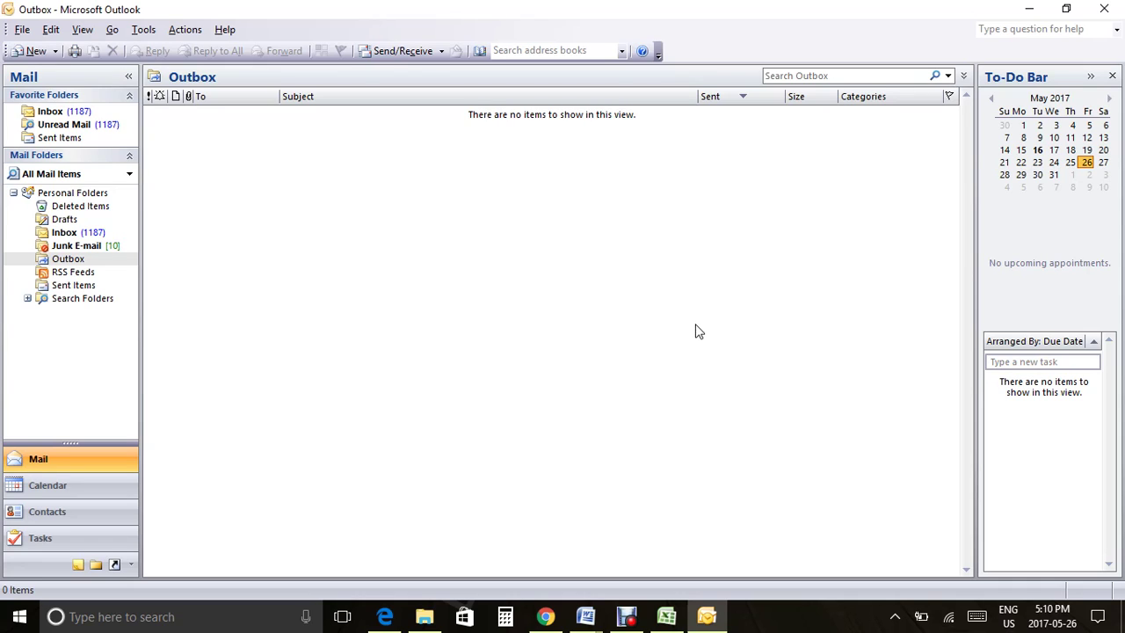
# Step: Bring the Mail merge test contacts workbook forward and review cell A2 and the column headers
pyautogui.press('capslock')
pyautogui.press('capslock')
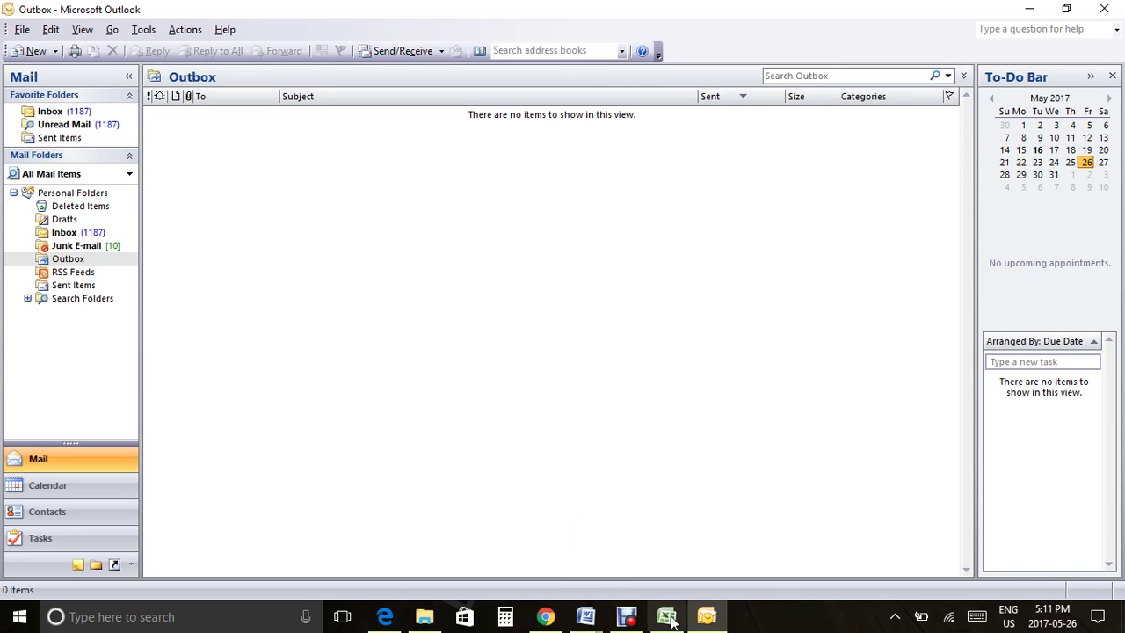
pyautogui.moveTo(688, 625)
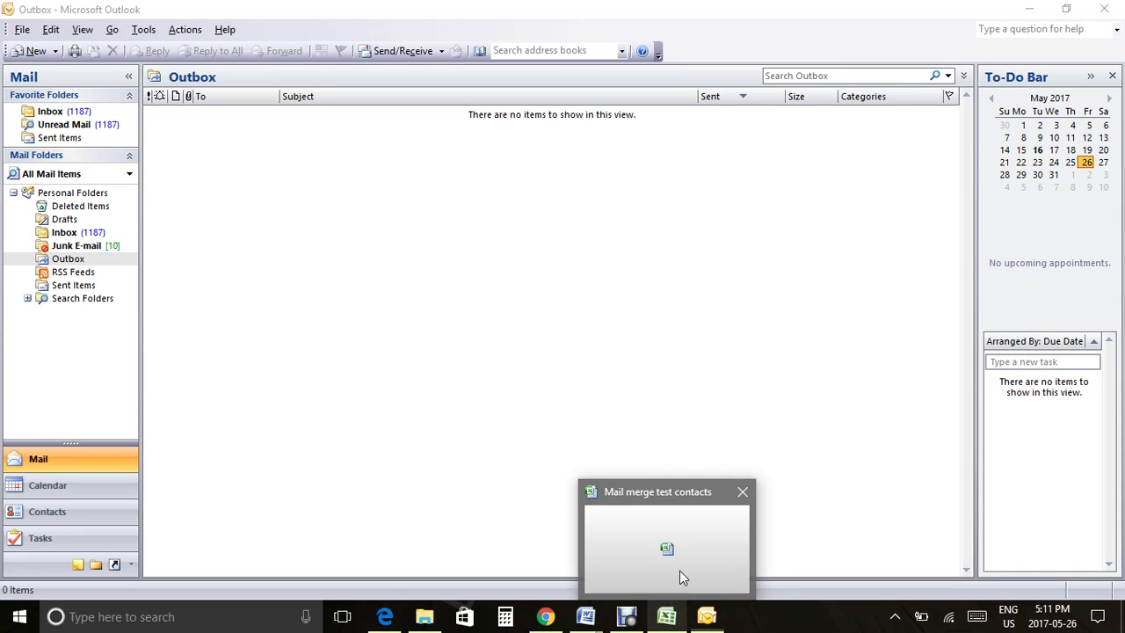
pyautogui.click(679, 571)
pyautogui.click(60, 191)
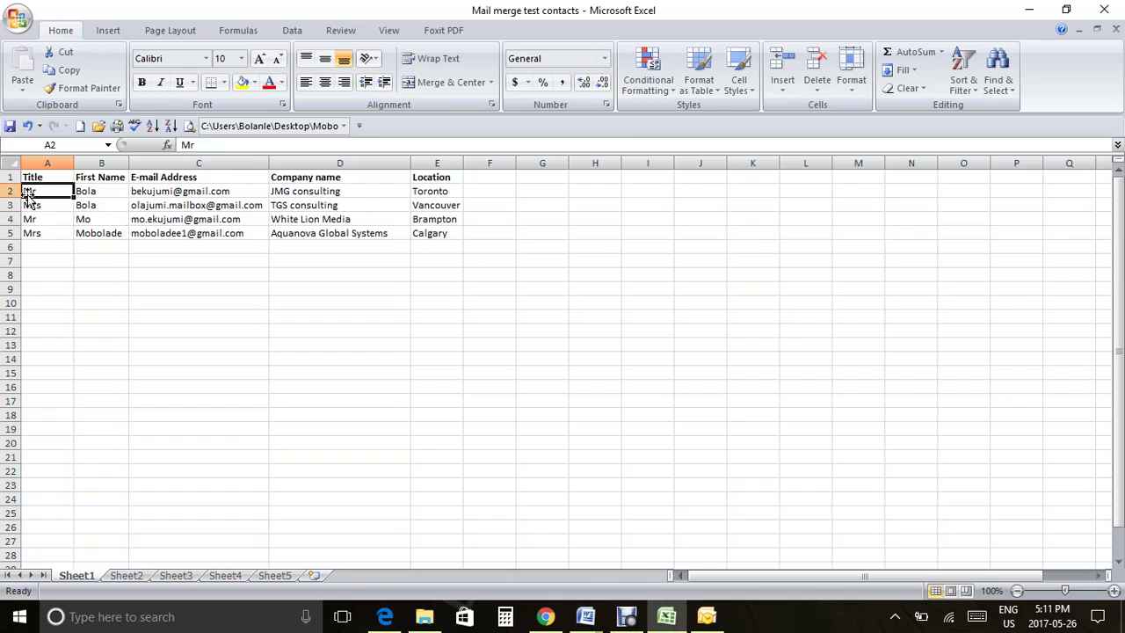
pyautogui.click(167, 178)
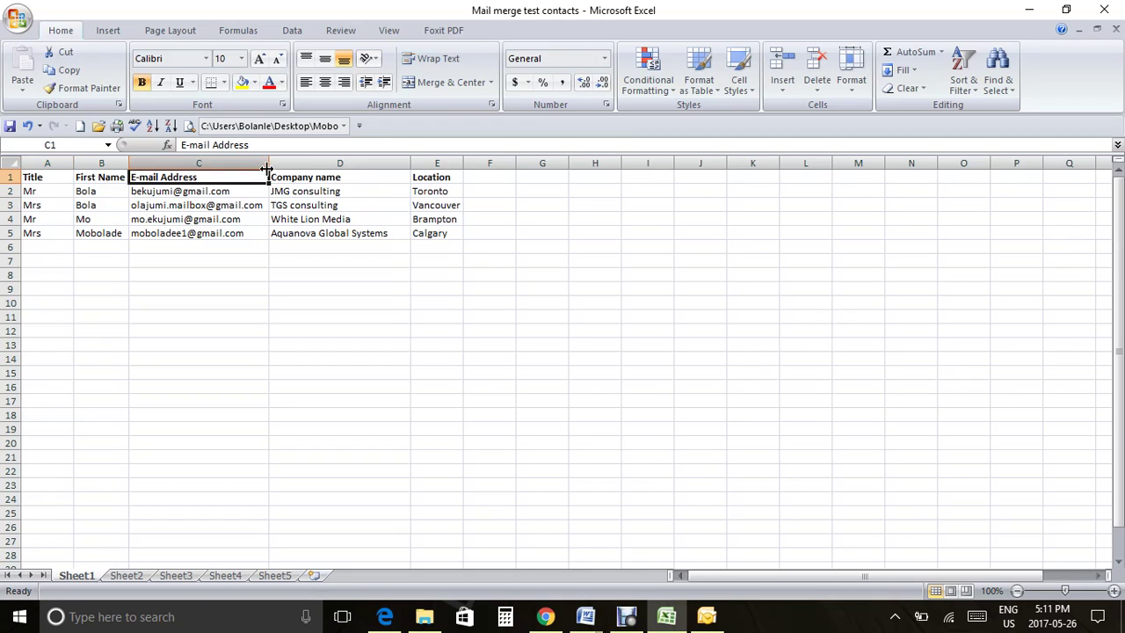
pyautogui.click(325, 179)
pyautogui.click(437, 178)
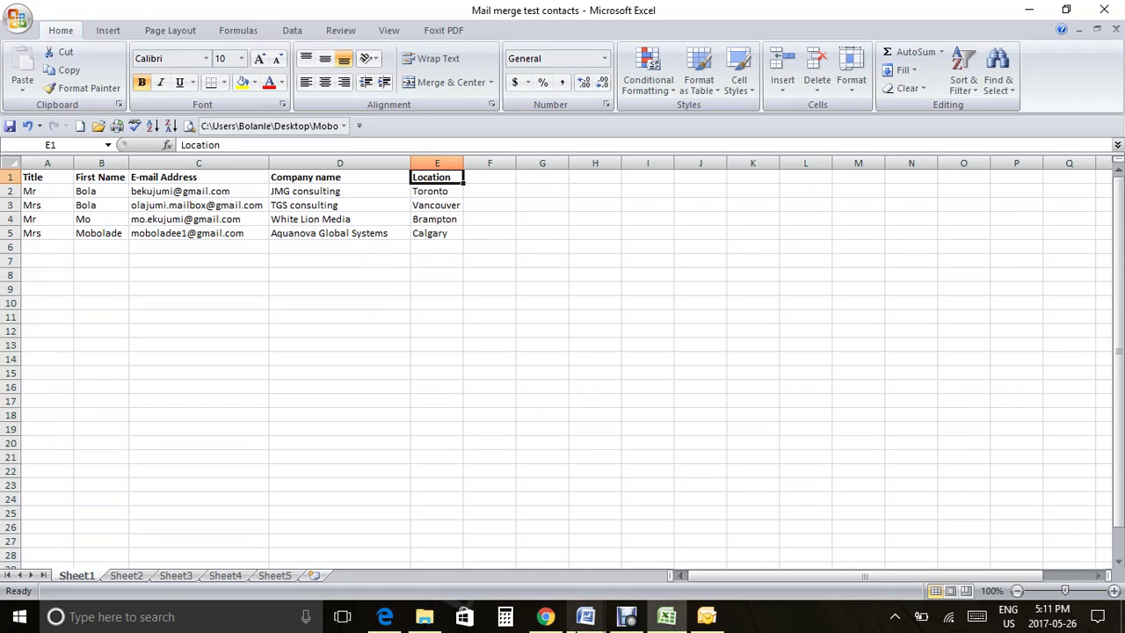
pyautogui.click(580, 618)
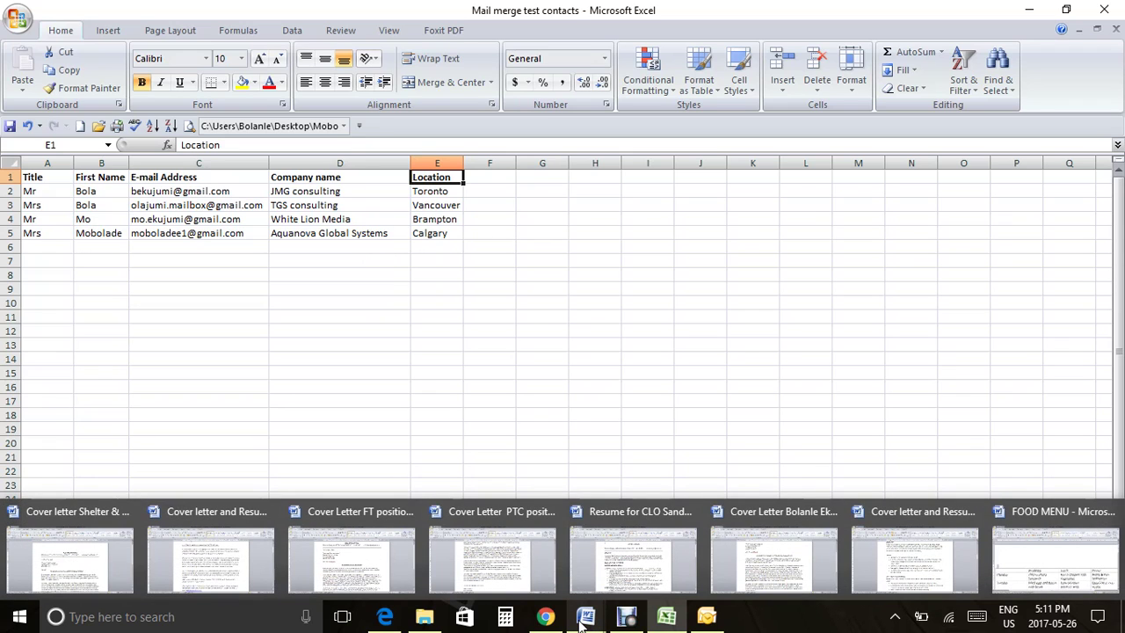
# Step: Switch from the Excel workbook back to the Outlook Outbox window
pyautogui.moveTo(689, 620)
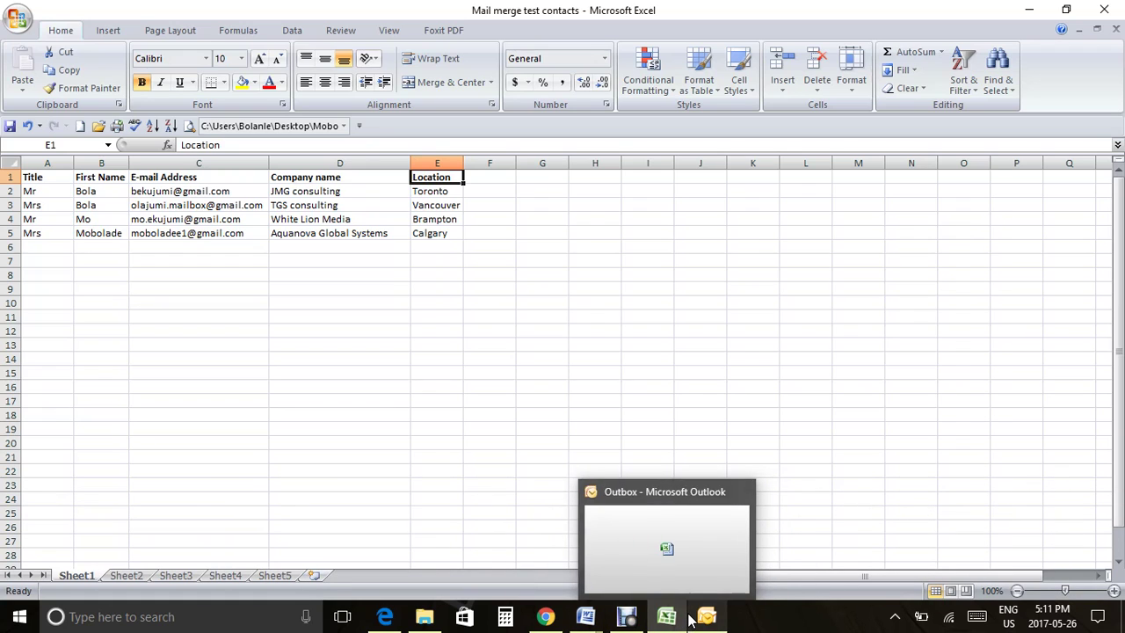
pyautogui.click(723, 580)
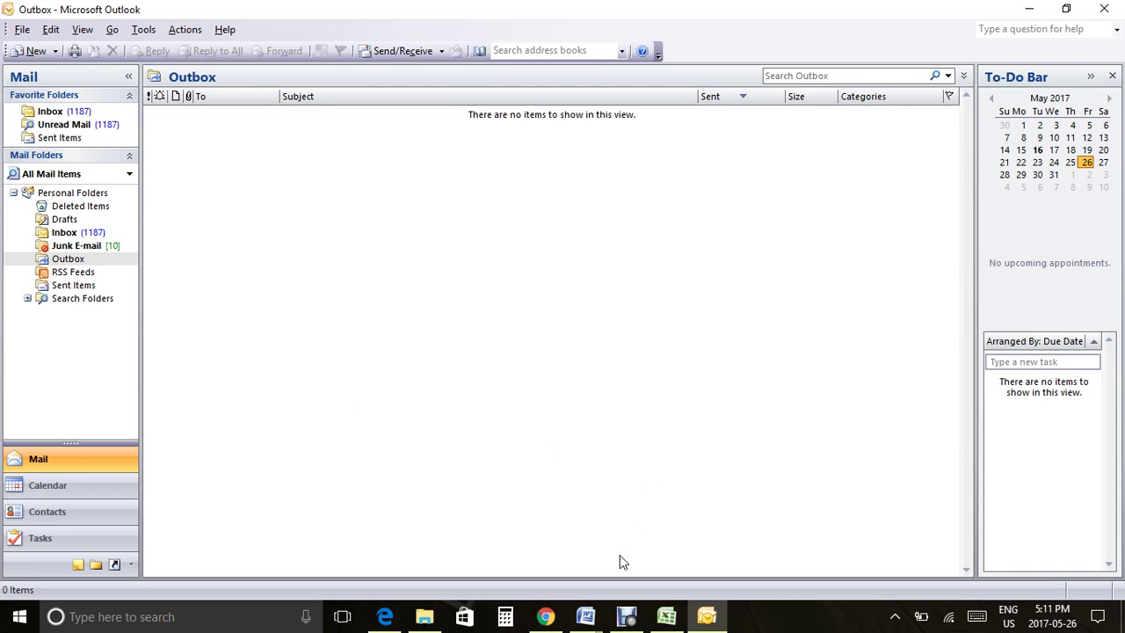
pyautogui.moveTo(585, 618)
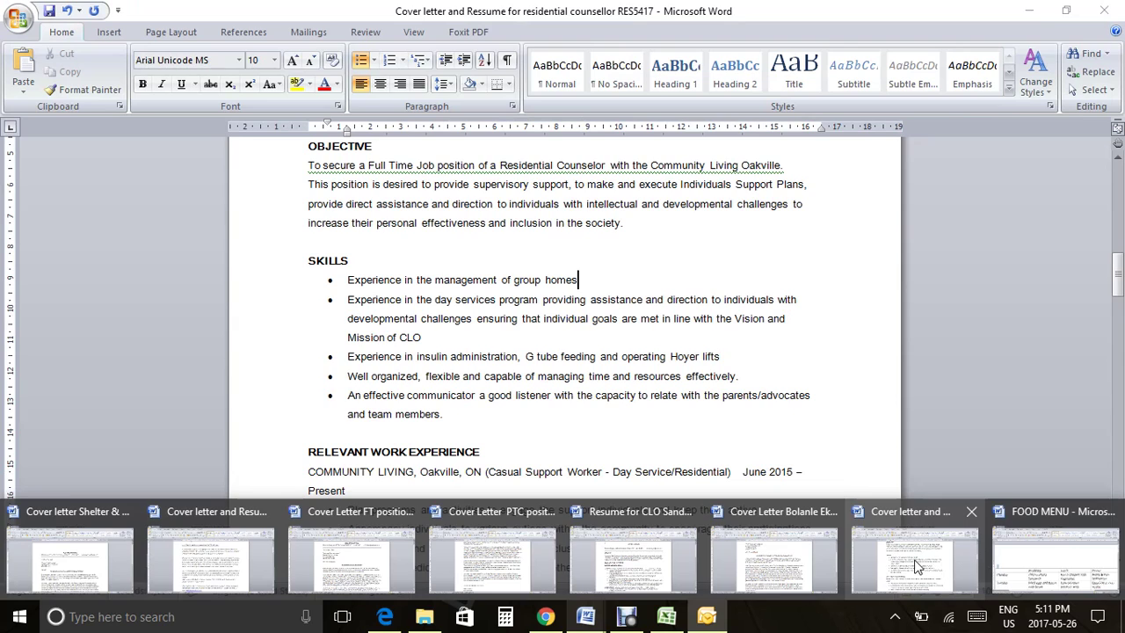
# Step: Create a new blank Word document and start an E-Mail Messages mail merge
pyautogui.click(863, 563)
pyautogui.hotkey('ctrl', 'n')
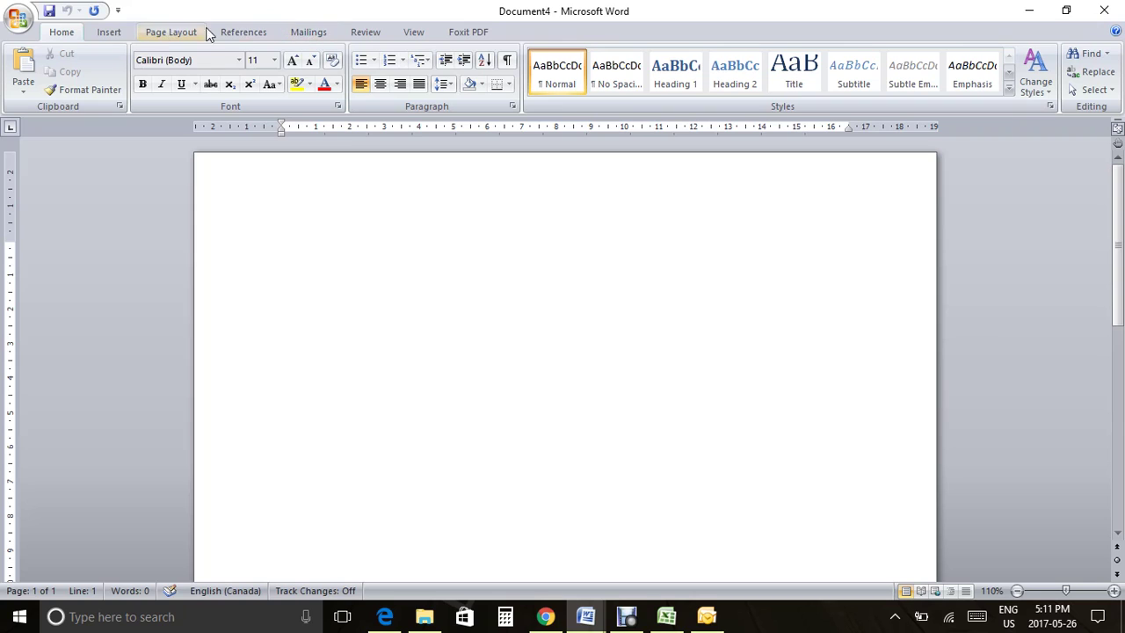
pyautogui.click(297, 37)
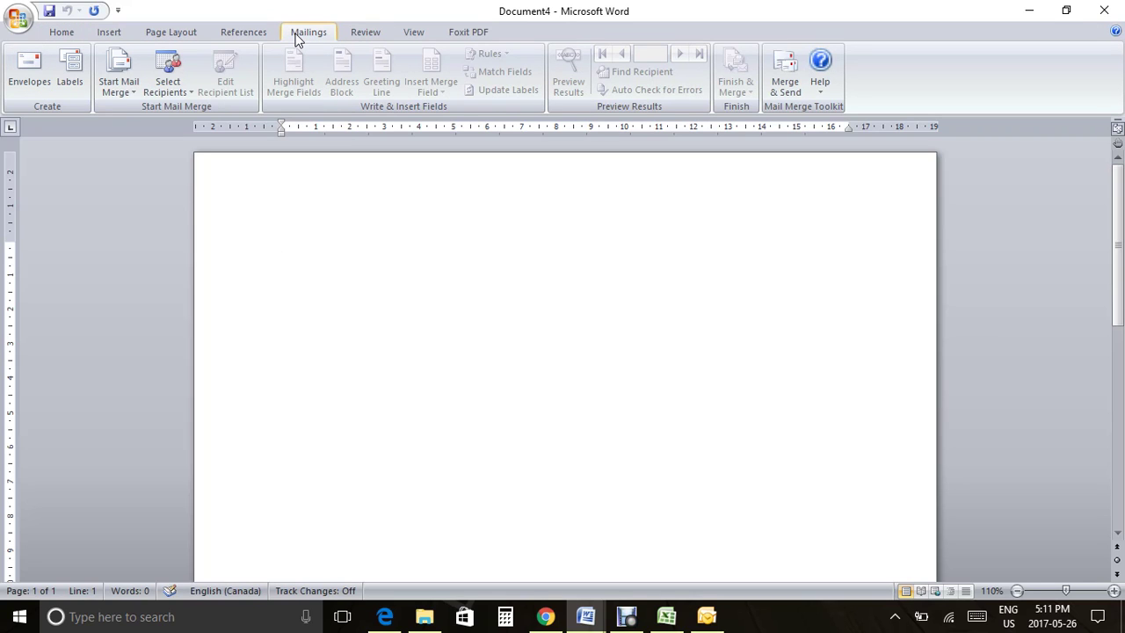
pyautogui.click(127, 84)
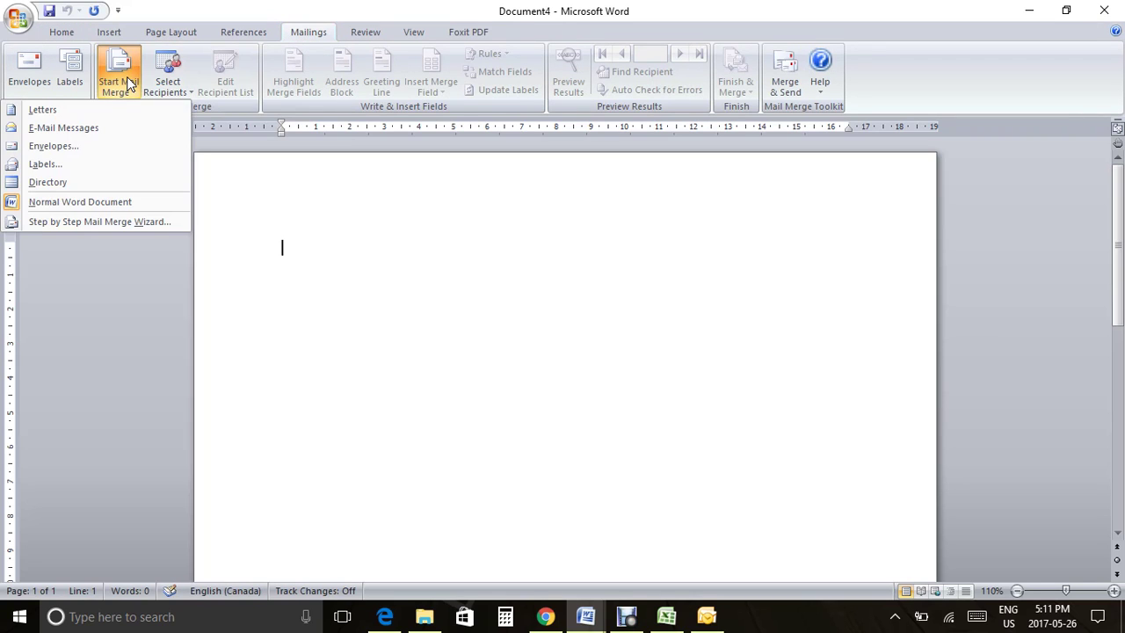
pyautogui.click(100, 130)
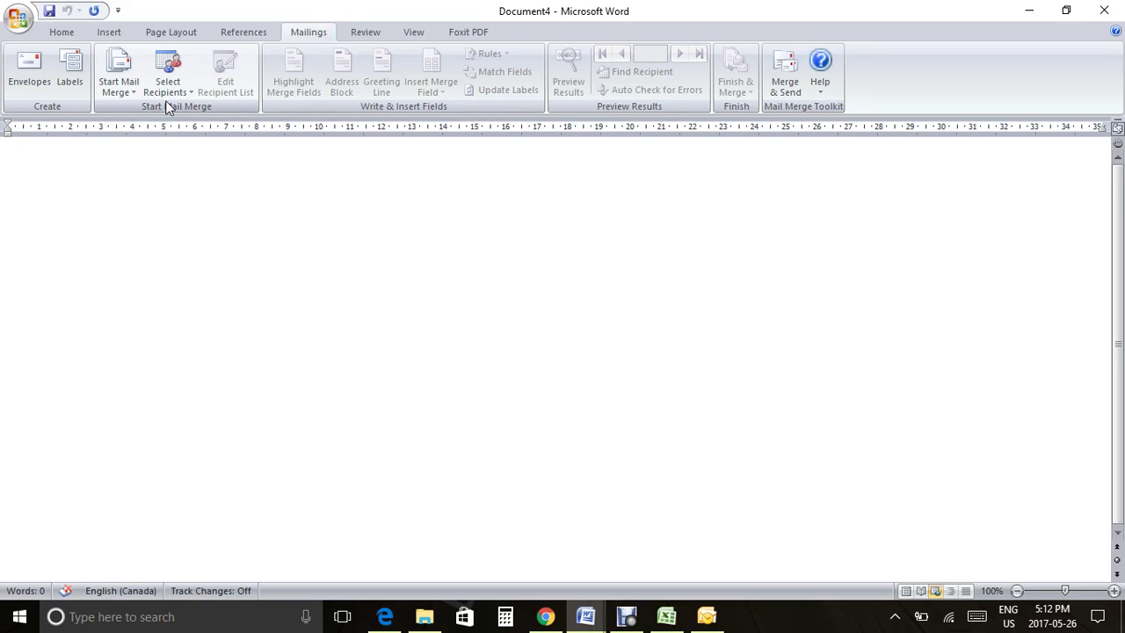
pyautogui.click(168, 65)
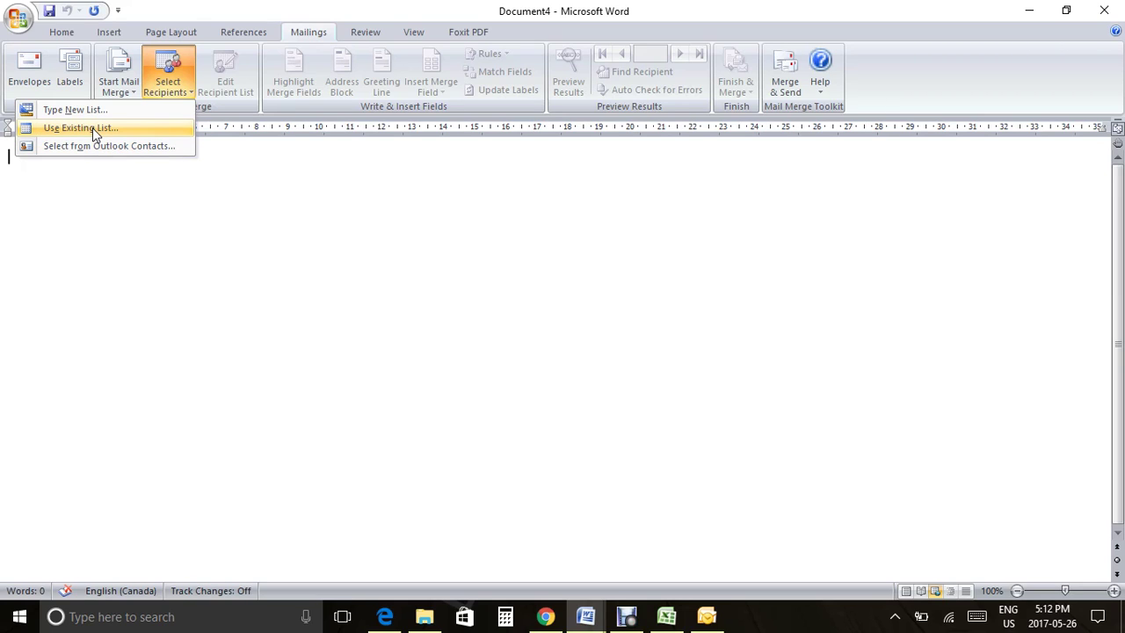
# Step: Use Sheet1$ of the Mail merge test contacts workbook as the existing recipient list
pyautogui.click(92, 127)
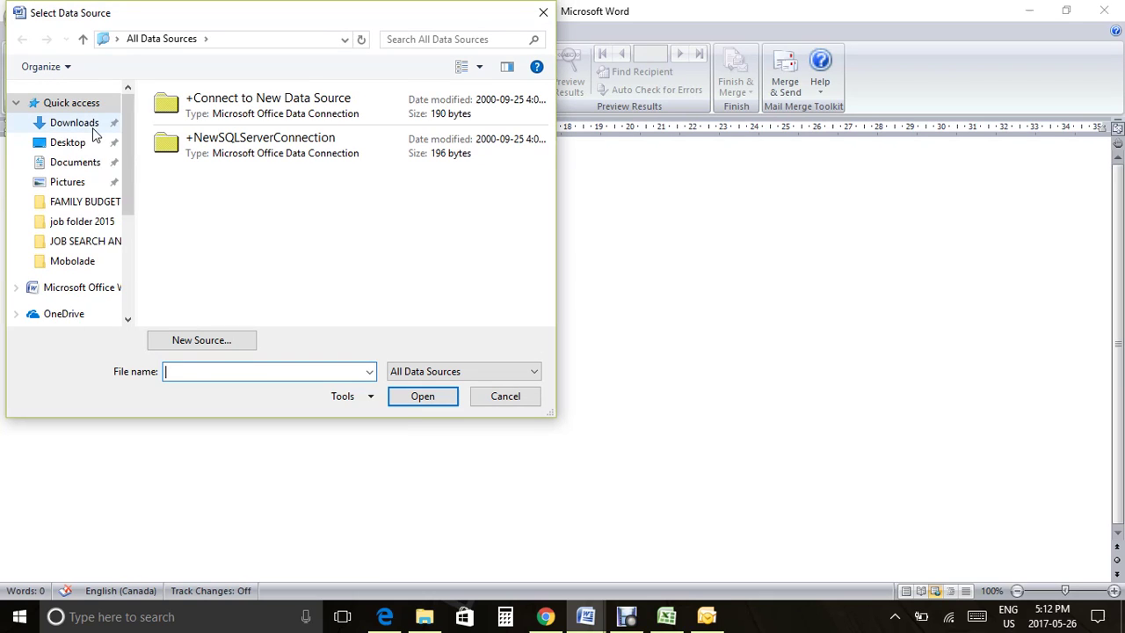
pyautogui.click(92, 266)
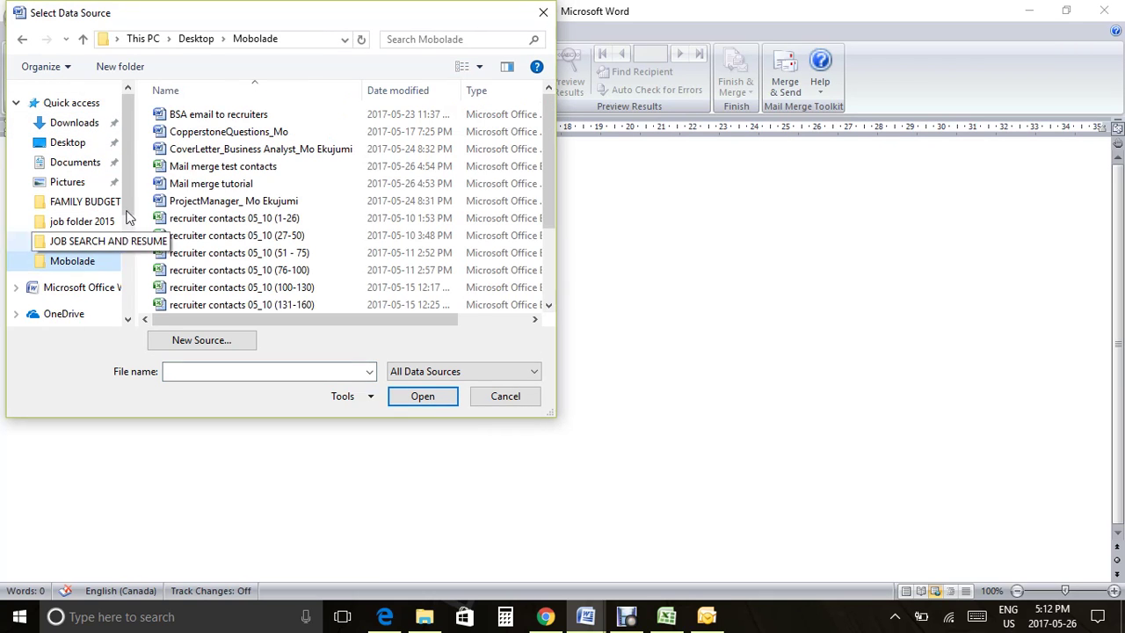
pyautogui.click(255, 167)
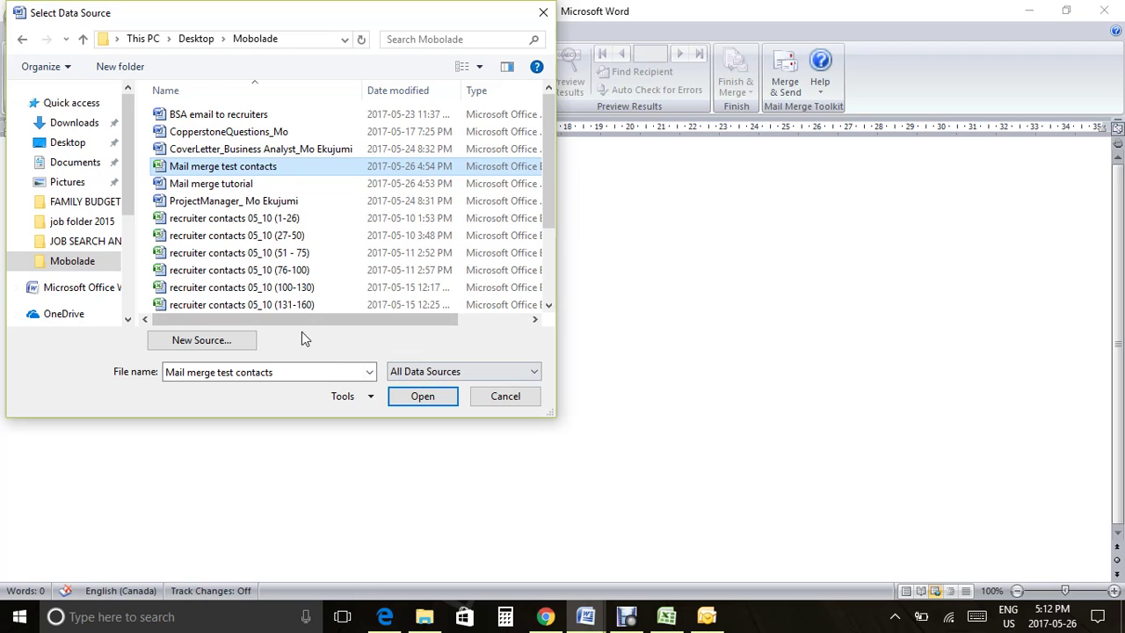
pyautogui.click(424, 396)
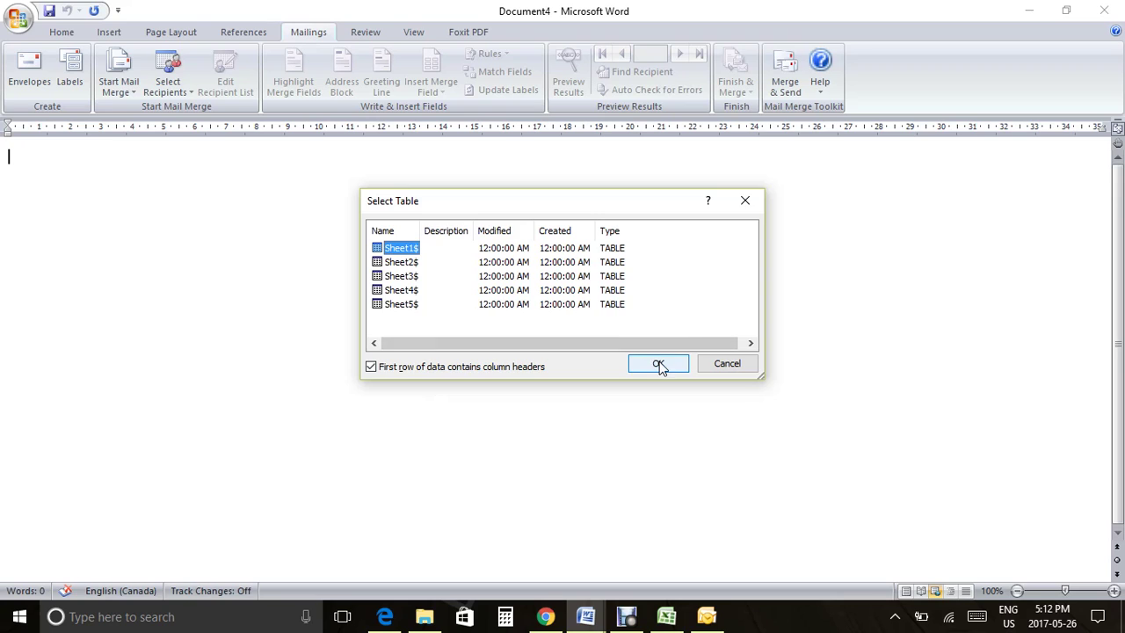
pyautogui.click(657, 362)
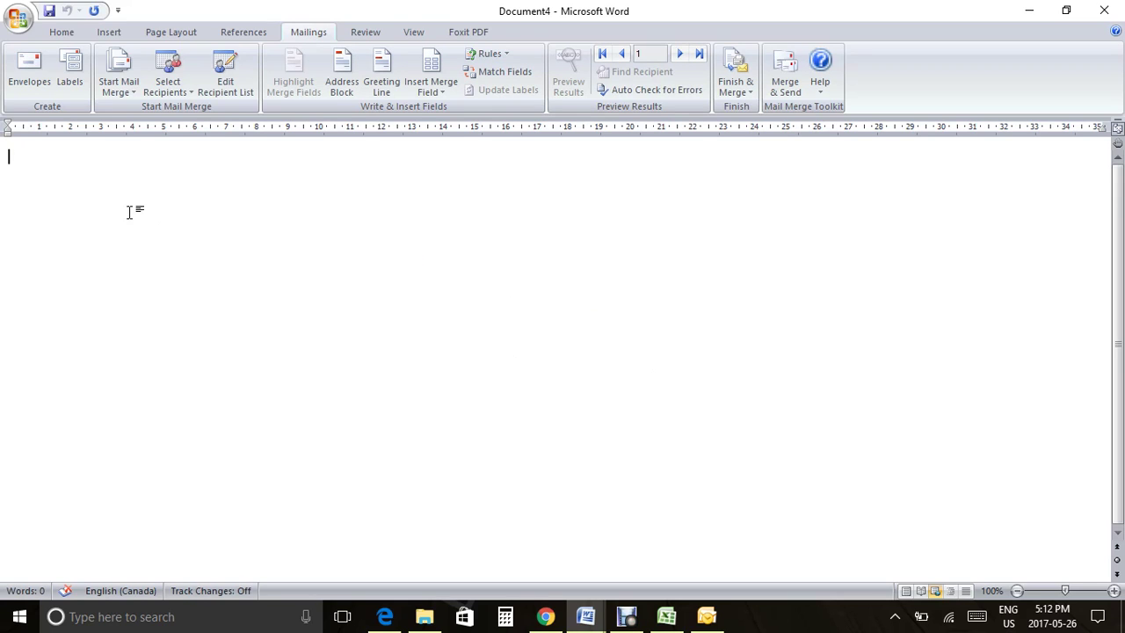
# Step: Check the four recipients in the Edit Recipient List dialog
pyautogui.click(182, 88)
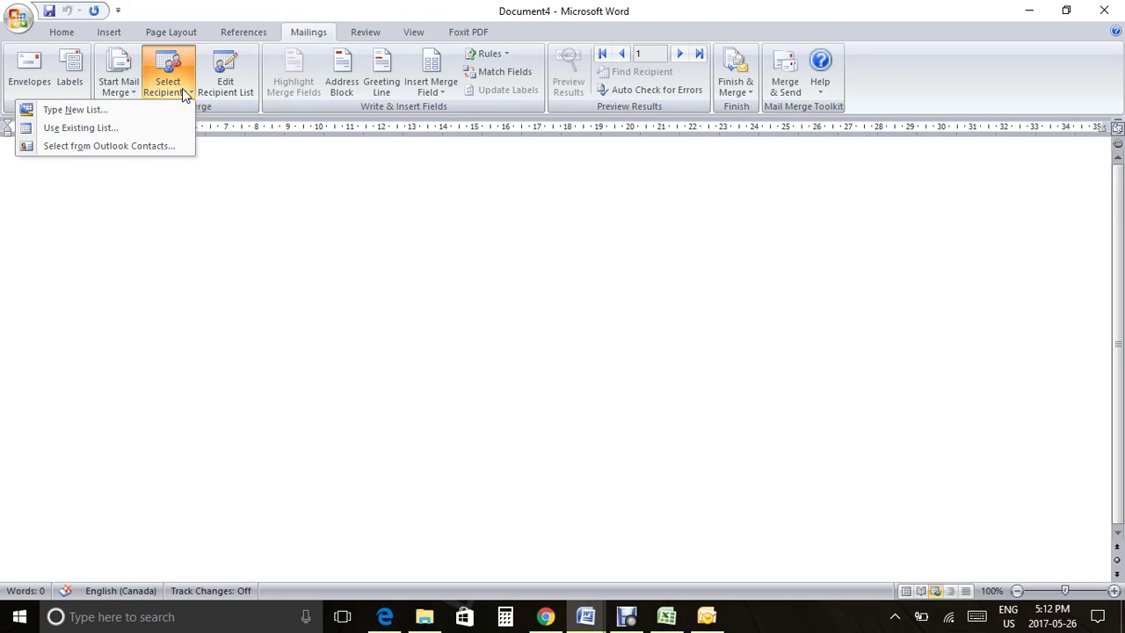
pyautogui.click(182, 88)
pyautogui.click(225, 77)
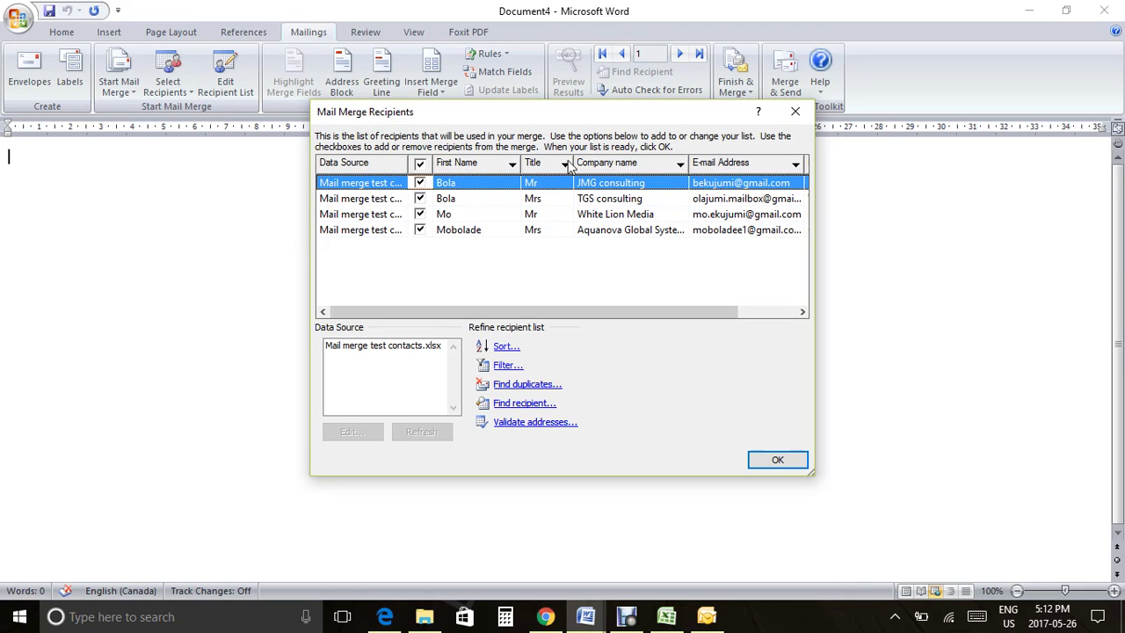
pyautogui.click(795, 111)
pyautogui.hotkey('alt', 'Tab')
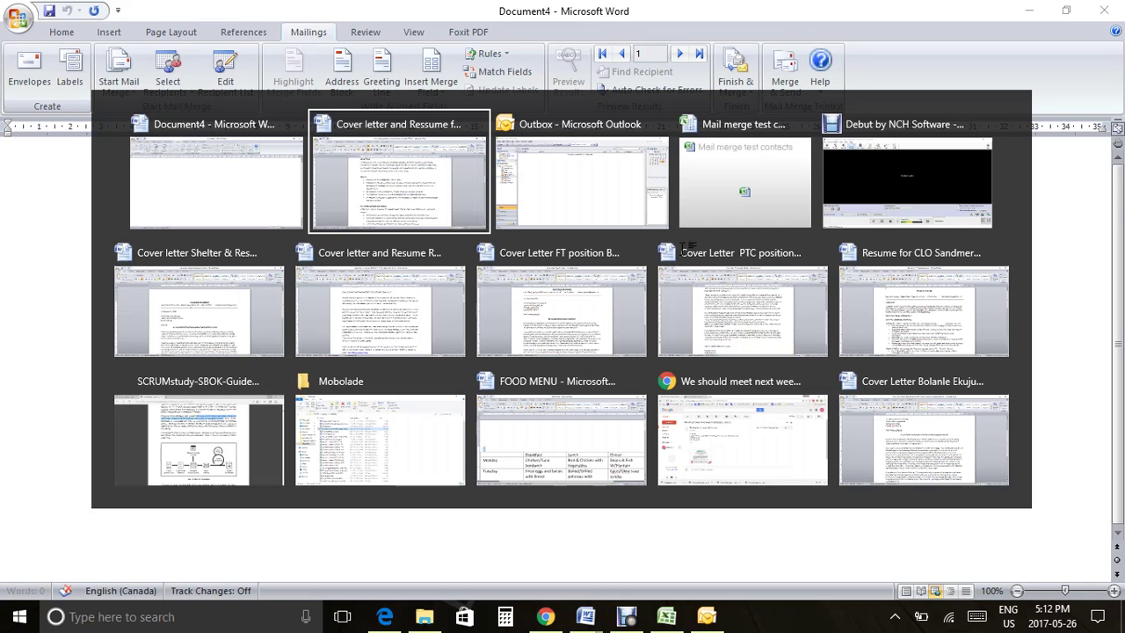
pyautogui.hotkey('alt', 'Tab')
pyautogui.hotkey('alt', 'Tab')
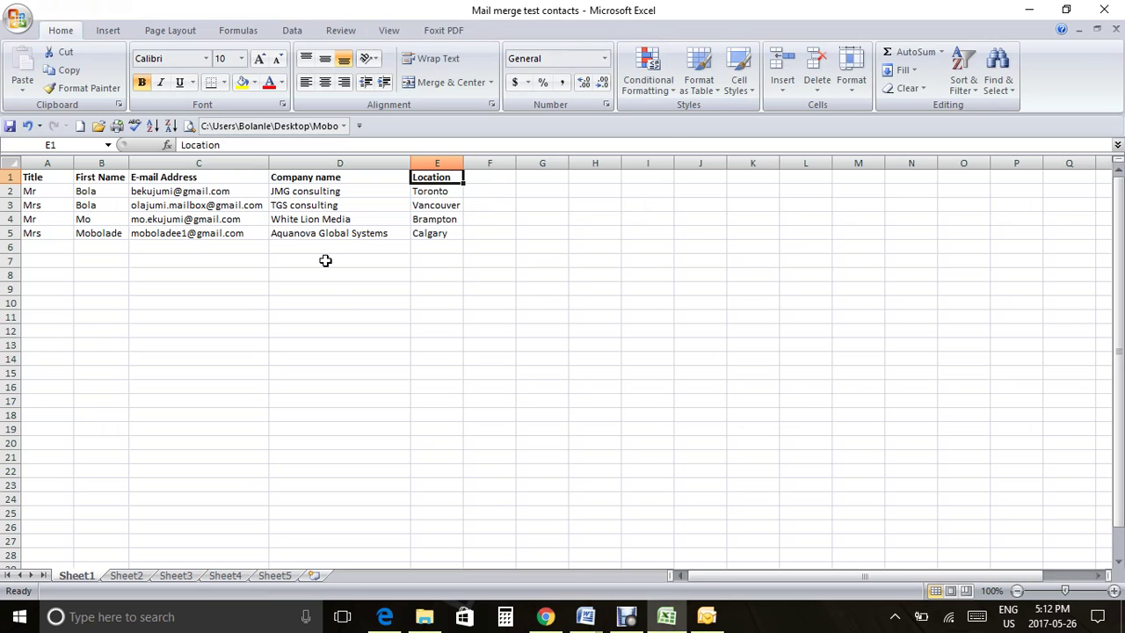
pyautogui.hotkey('alt', 'Tab')
pyautogui.hotkey('alt', 'Tab')
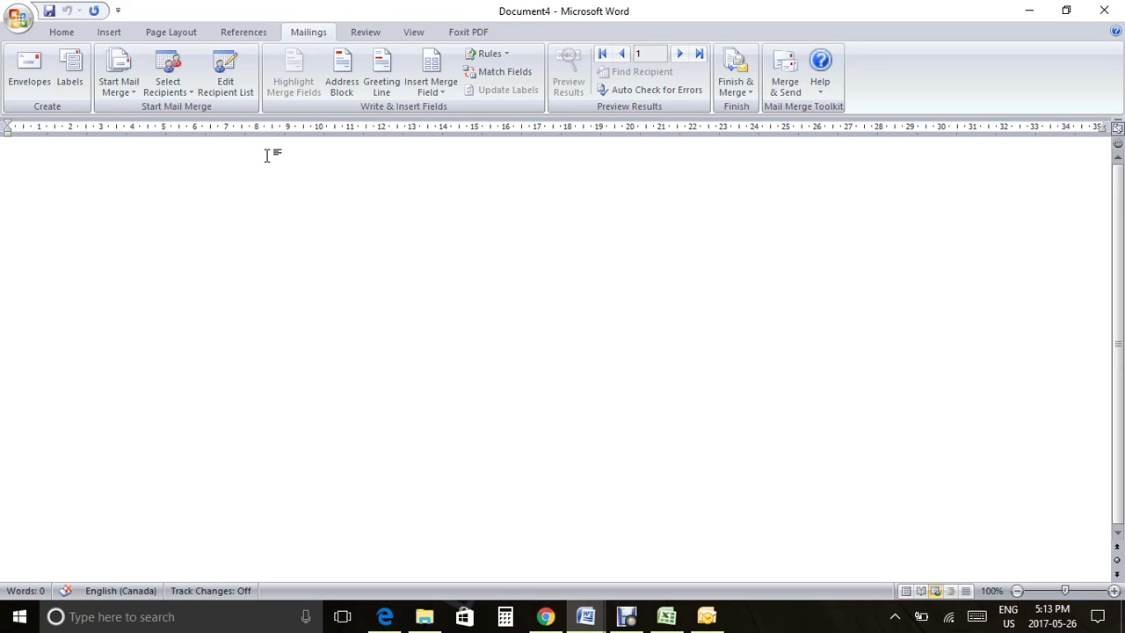
# Step: Type 'Hello ,' and 'We are a soap distibution company', fixing the 'suao' typo
pyautogui.write('Hello,')
pyautogui.press('BackSpace')
pyautogui.write(', ')
pyautogui.write('We ')
pyautogui.write('are ')
pyautogui.write('a suao')
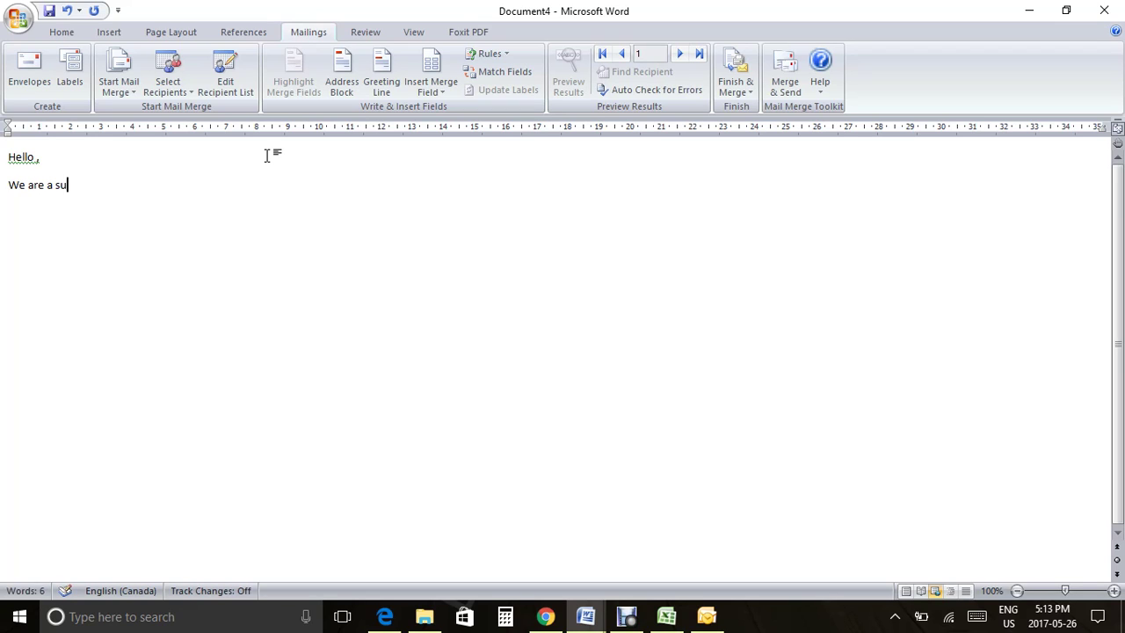
pyautogui.press('BackSpace')
pyautogui.press('BackSpace')
pyautogui.press('BackSpace')
pyautogui.write('oap distibution company')
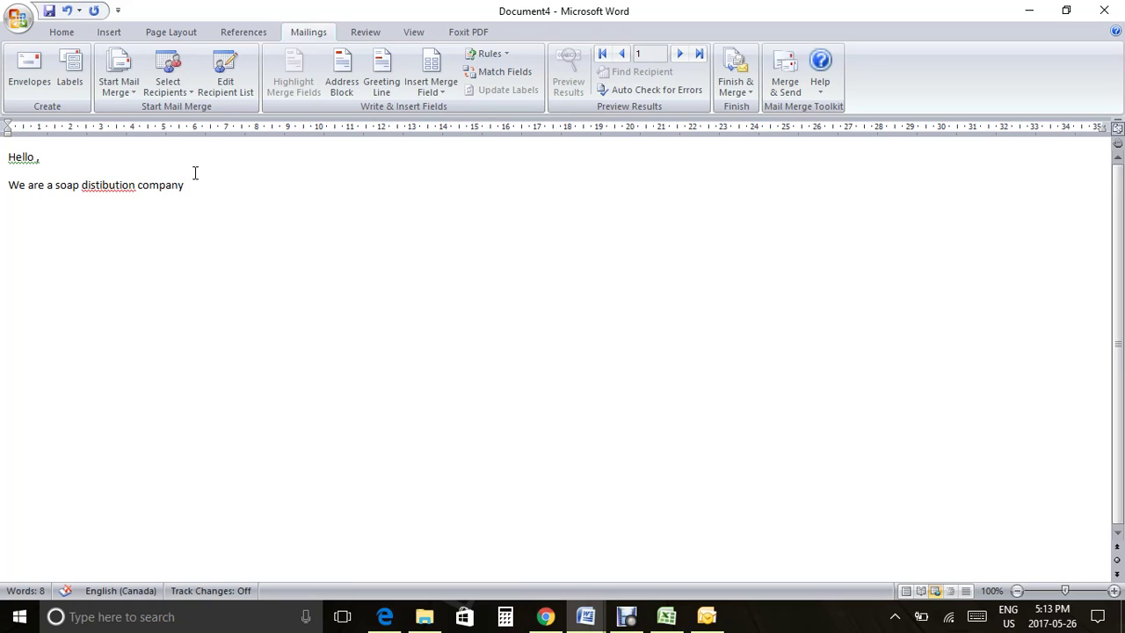
# Step: Correct 'distibution' to 'distribution' and continue with ', and looking for distributors in'
pyautogui.hotkey('ctrl', 'Left')
pyautogui.hotkey('ctrl', 'Left')
pyautogui.press('Right')
pyautogui.press('Right')
pyautogui.write('r')
pyautogui.press('Right')
pyautogui.press('Right')
pyautogui.press('Right')
pyautogui.press('Right')
pyautogui.press('Right')
pyautogui.press('Right')
pyautogui.press('Right')
pyautogui.press('Right')
pyautogui.write(', and ')
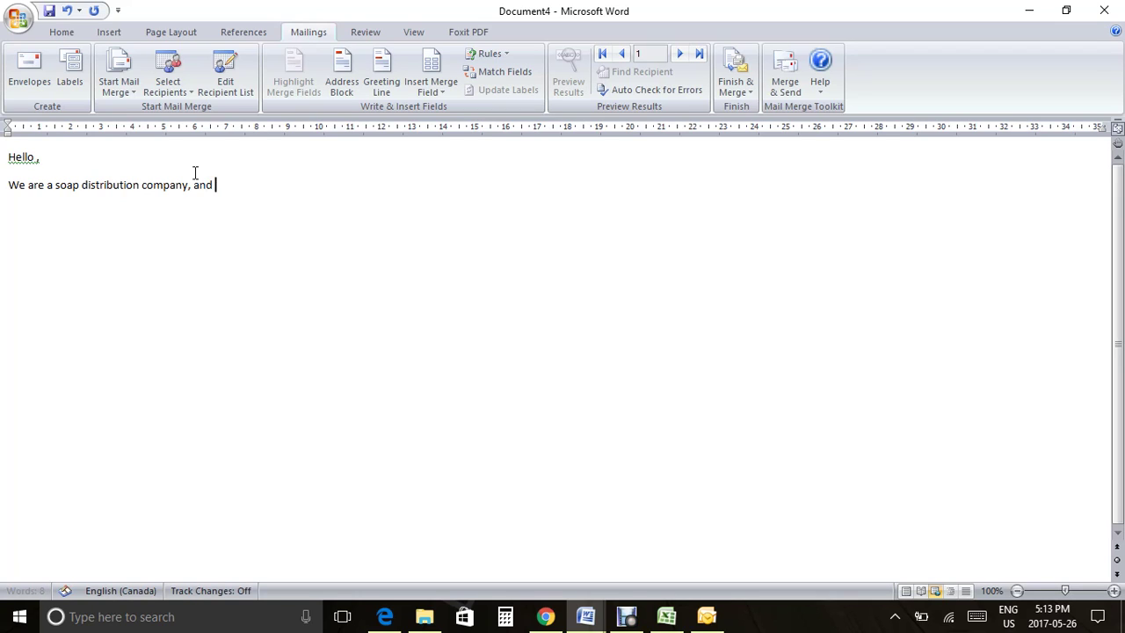
pyautogui.write('looking for ')
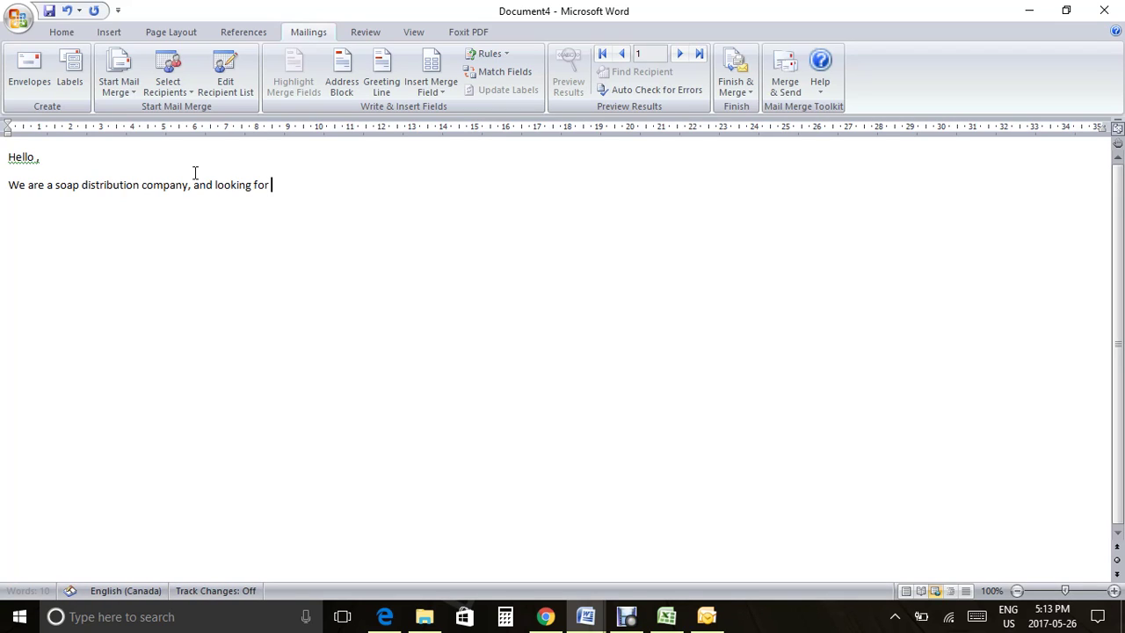
pyautogui.write('distributors in')
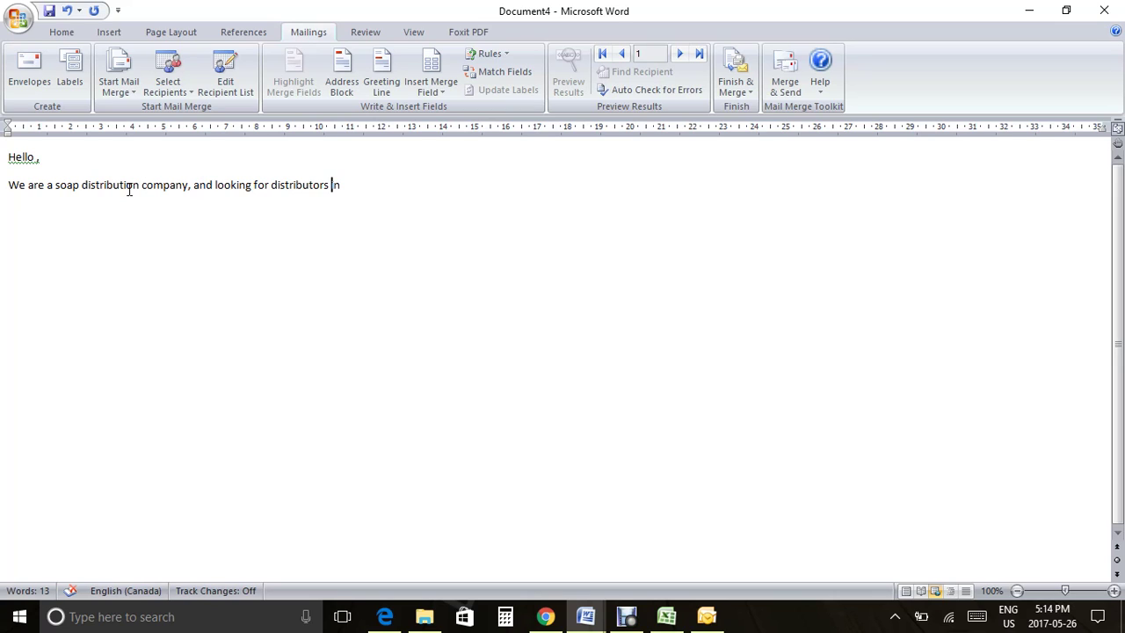
# Step: Replace 'distribution' with 'manufacturing' and end the first sentence with a period
pyautogui.hotkey('ctrl', 'Left')
pyautogui.hotkey('ctrl', 'Left')
pyautogui.hotkey('ctrl', 'Left')
pyautogui.hotkey('ctrl', 'Left')
pyautogui.press('BackSpace')
pyautogui.press('BackSpace')
pyautogui.press('BackSpace')
pyautogui.press('BackSpace')
pyautogui.press('BackSpace')
pyautogui.press('BackSpace')
pyautogui.press('BackSpace')
pyautogui.press('BackSpace')
pyautogui.press('BackSpace')
pyautogui.press('BackSpace')
pyautogui.press('BackSpace')
pyautogui.press('BackSpace')
pyautogui.press('BackSpace')
pyautogui.write(',a')
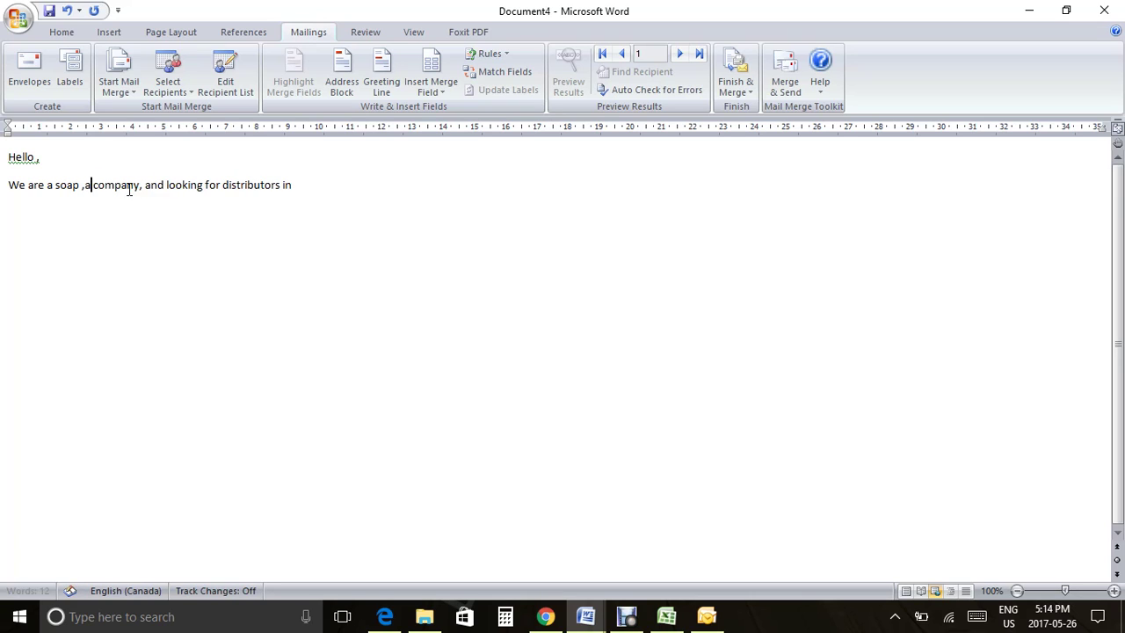
pyautogui.press('BackSpace')
pyautogui.press('BackSpace')
pyautogui.write('manuf')
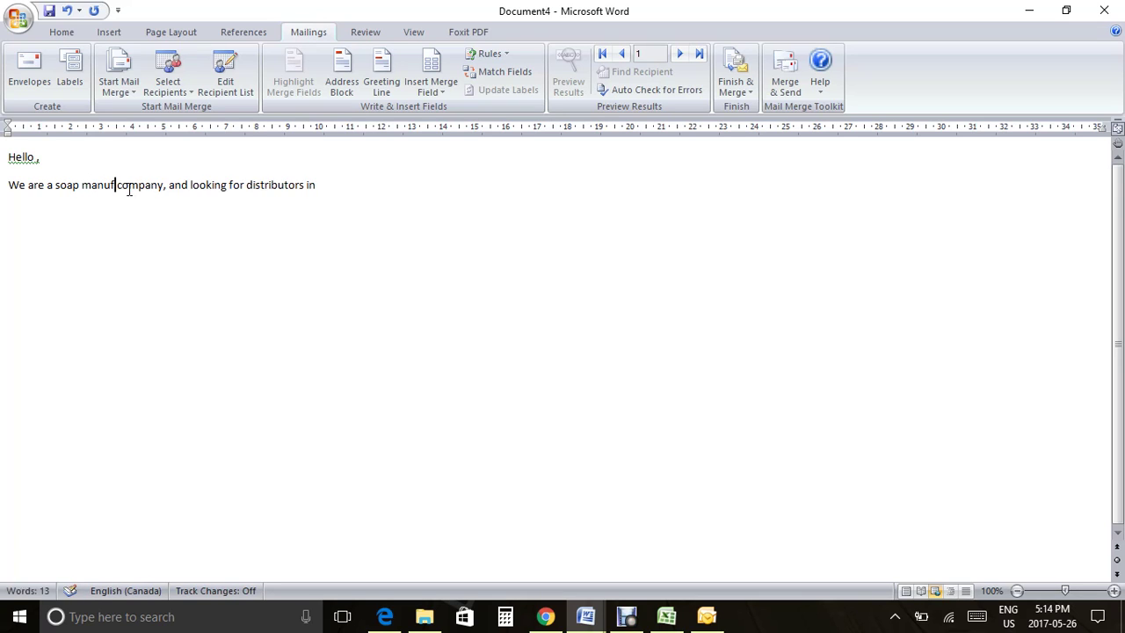
pyautogui.write('acturing')
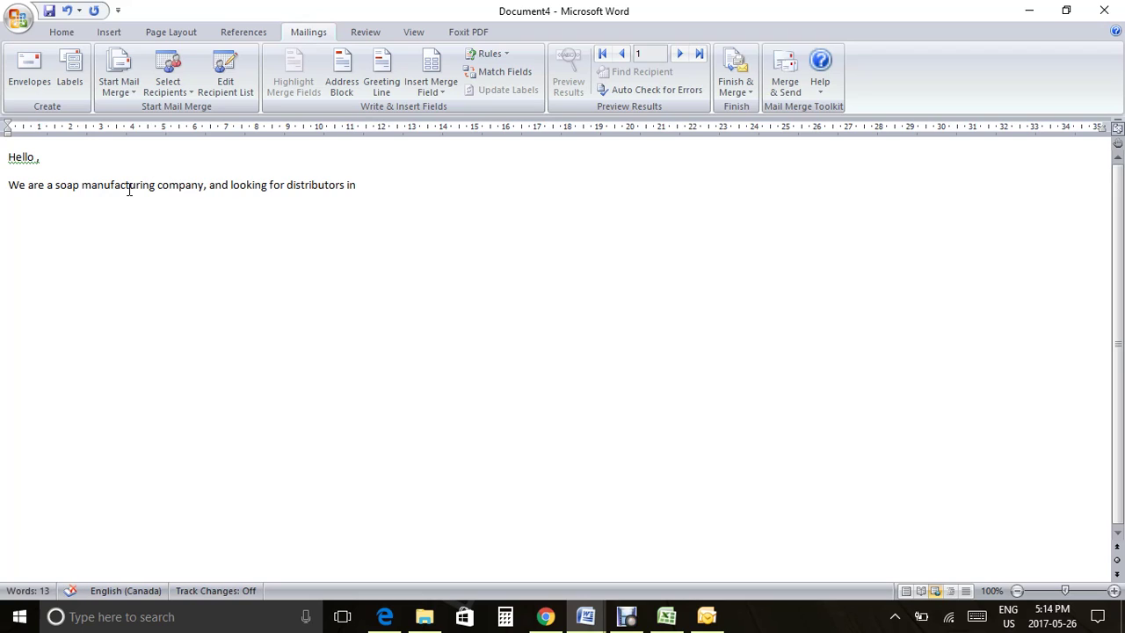
pyautogui.hotkey('ctrl', 'Right')
pyautogui.write('.')
# Step: Add the good distributor, next week visit and chat sentences, then begin 'Please find attached'
pyautogui.press('Return')
pyautogui.write('We he')
pyautogui.press('BackSpace')
pyautogui.press('BackSpace')
pyautogui.press('BackSpace')
pyautogui.press('BackSpace')
pyautogui.press('BackSpace')
pyautogui.press('BackSpace')
pyautogui.press('BackSpace')
pyautogui.write('We heard is a good s')
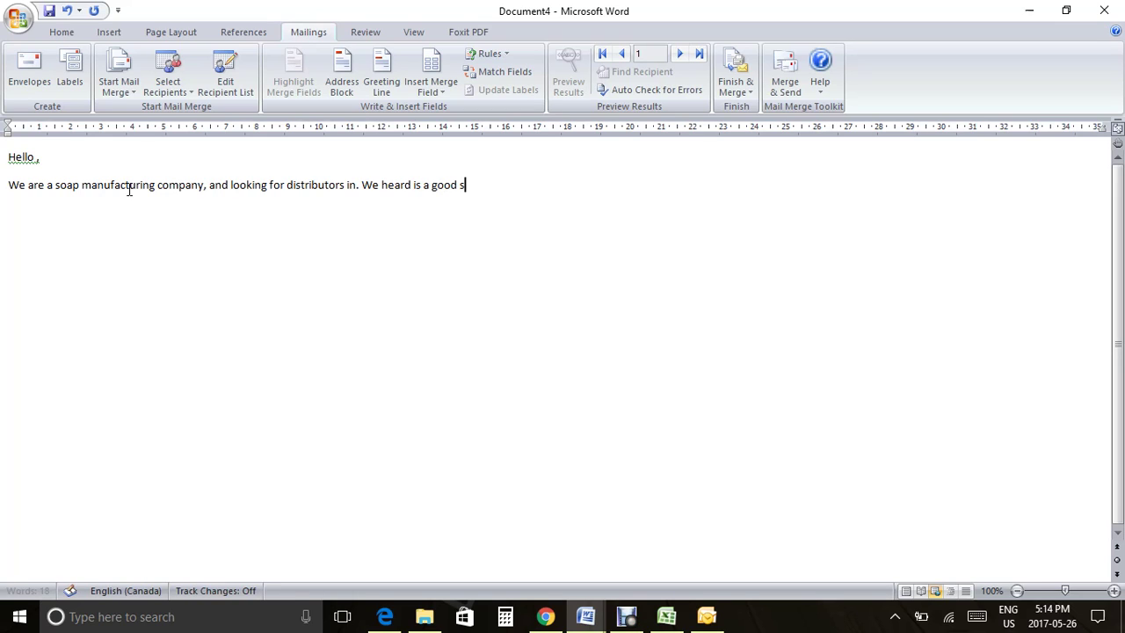
pyautogui.press('BackSpace')
pyautogui.write('distributor. We will be in ')
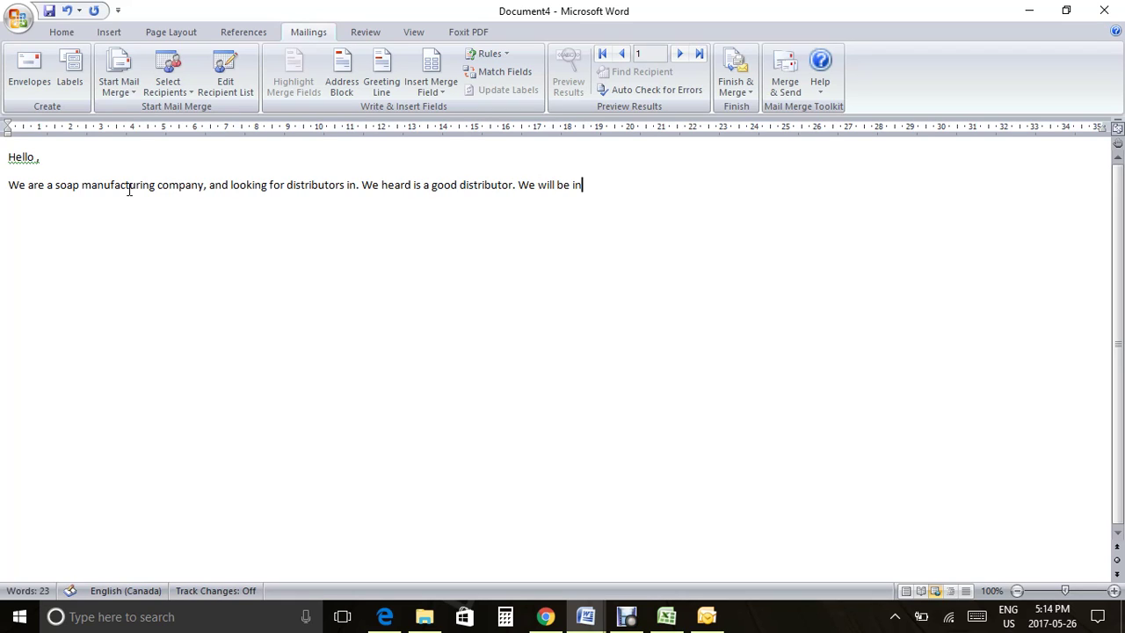
pyautogui.write('next week. It w')
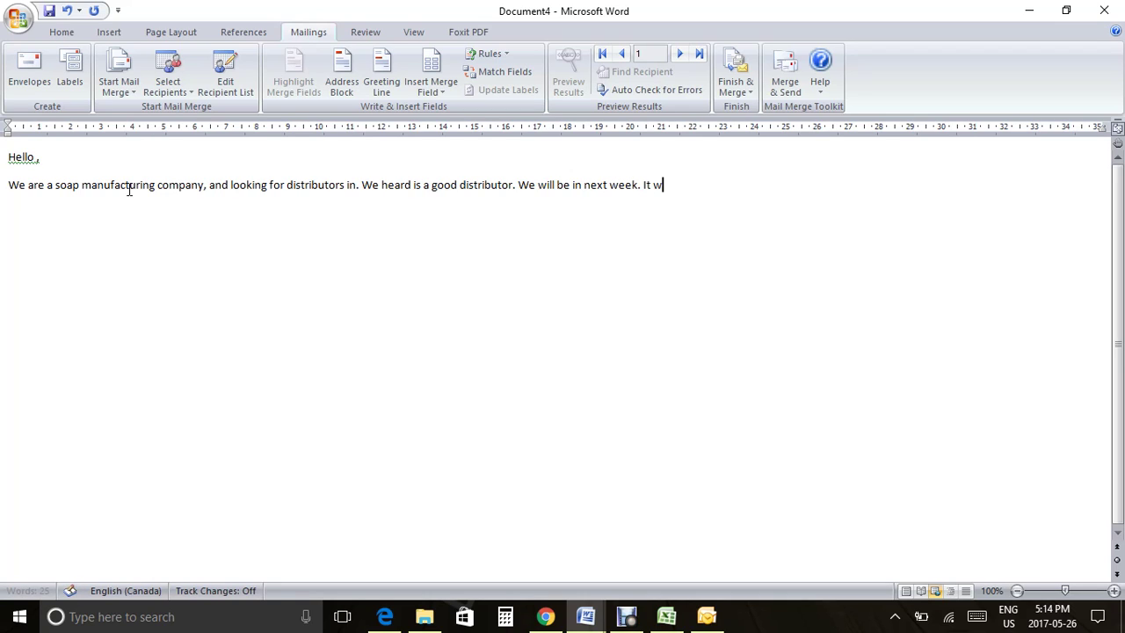
pyautogui.write('ould be great to have a chat.')
pyautogui.press('Return')
pyautogui.press('Return')
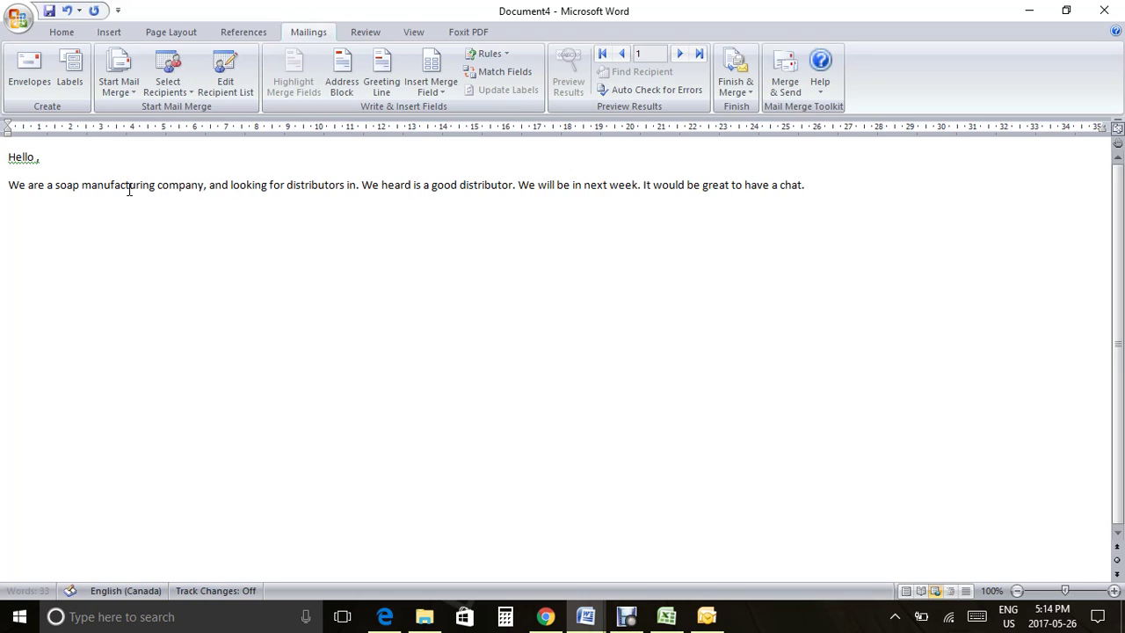
pyautogui.write('Pleas')
pyautogui.write('e din')
pyautogui.write('find attached')
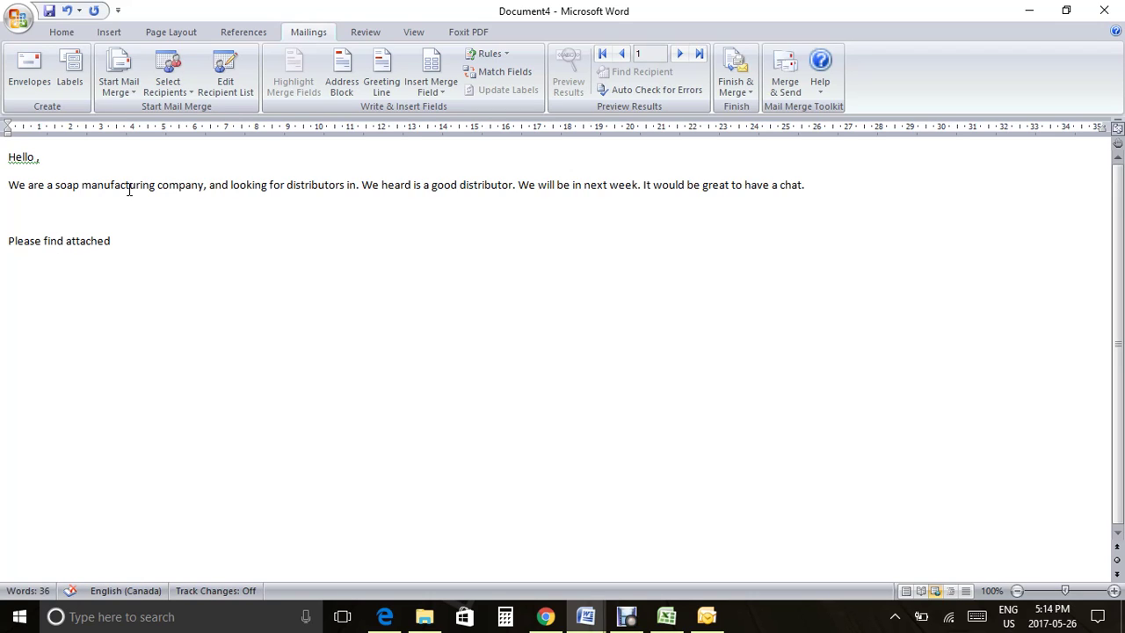
# Step: Finish 'Please find attached out list of products.' and add Kind Regards, sender's name, 'Marketing Manager - KleenSoap.'
pyautogui.press('BackSpace')
pyautogui.write('out ')
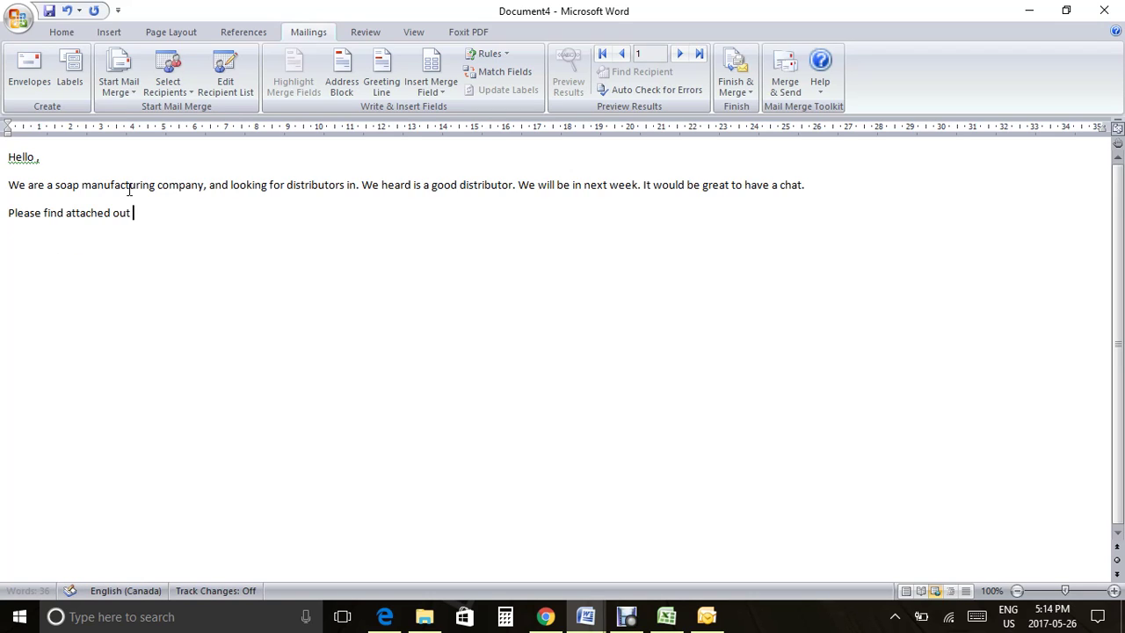
pyautogui.write('list of products.')
pyautogui.press('Return')
pyautogui.write('Kind Re')
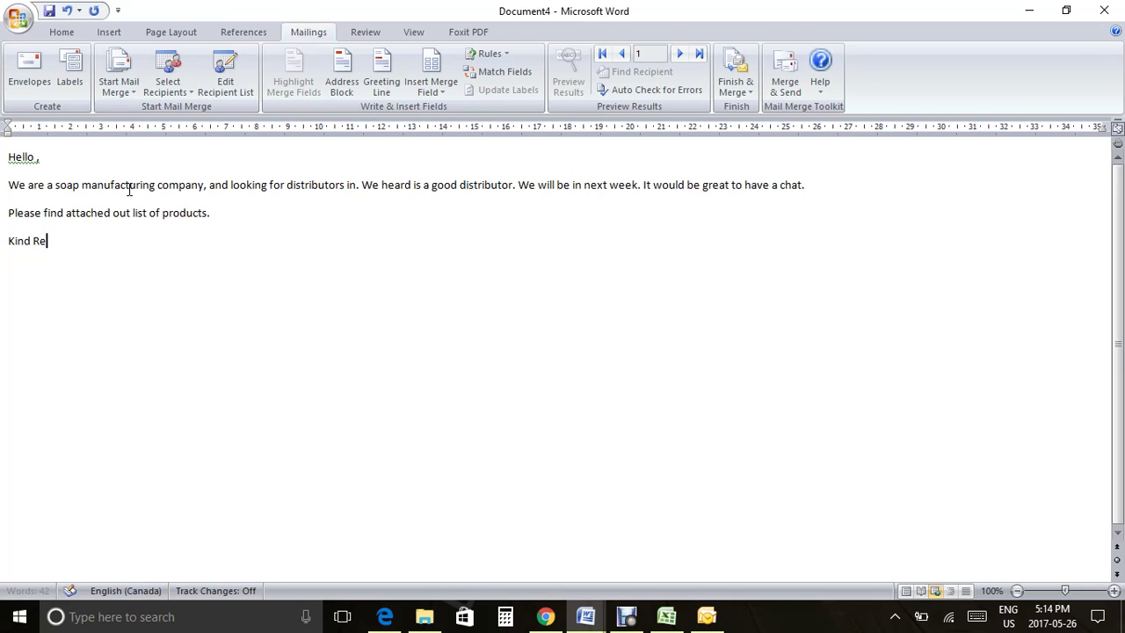
pyautogui.write('gards Mo Ekujumi')
pyautogui.press('Return')
pyautogui.write('CEO')
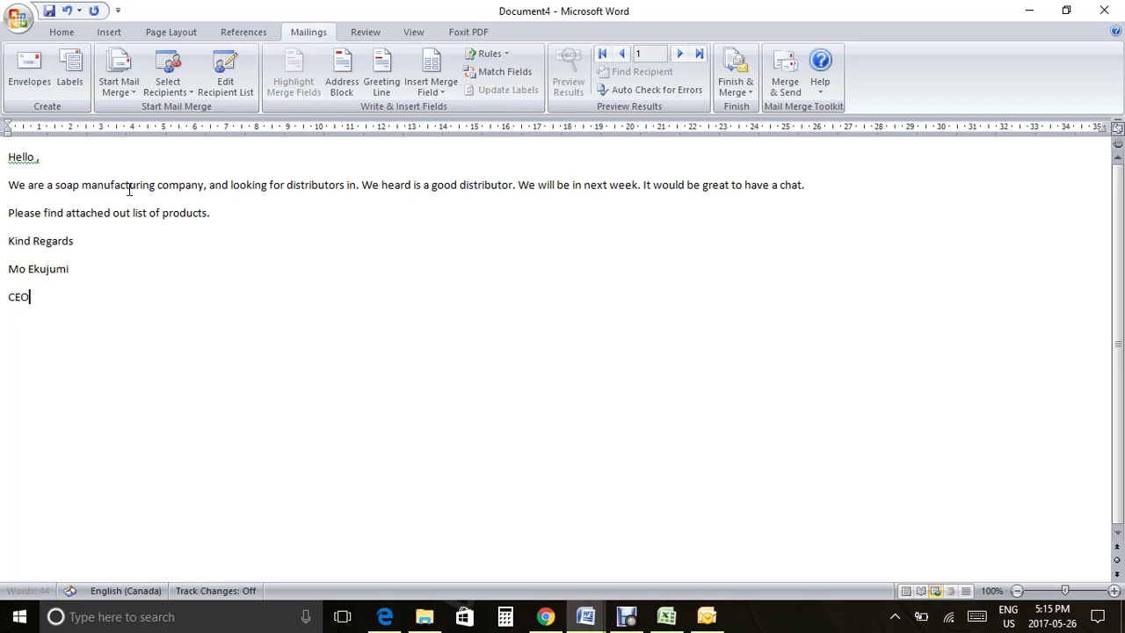
pyautogui.press('BackSpace')
pyautogui.press('BackSpace')
pyautogui.press('BackSpace')
pyautogui.write('Marketing MAnag')
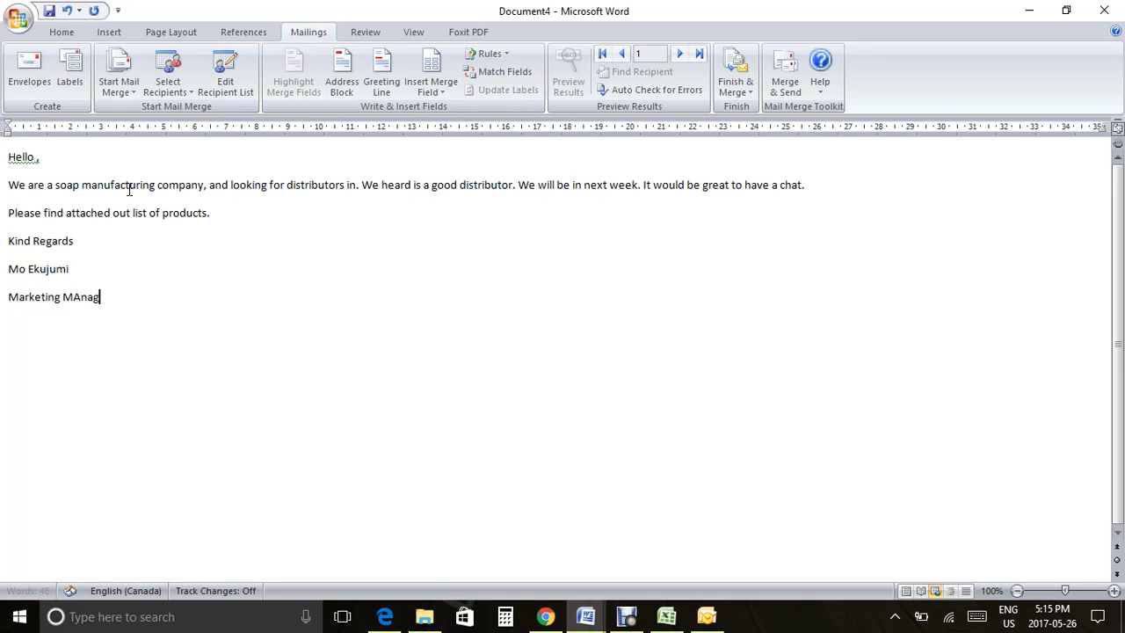
pyautogui.press('BackSpace')
pyautogui.press('BackSpace')
pyautogui.press('BackSpace')
pyautogui.press('BackSpace')
pyautogui.write('anager - Klee')
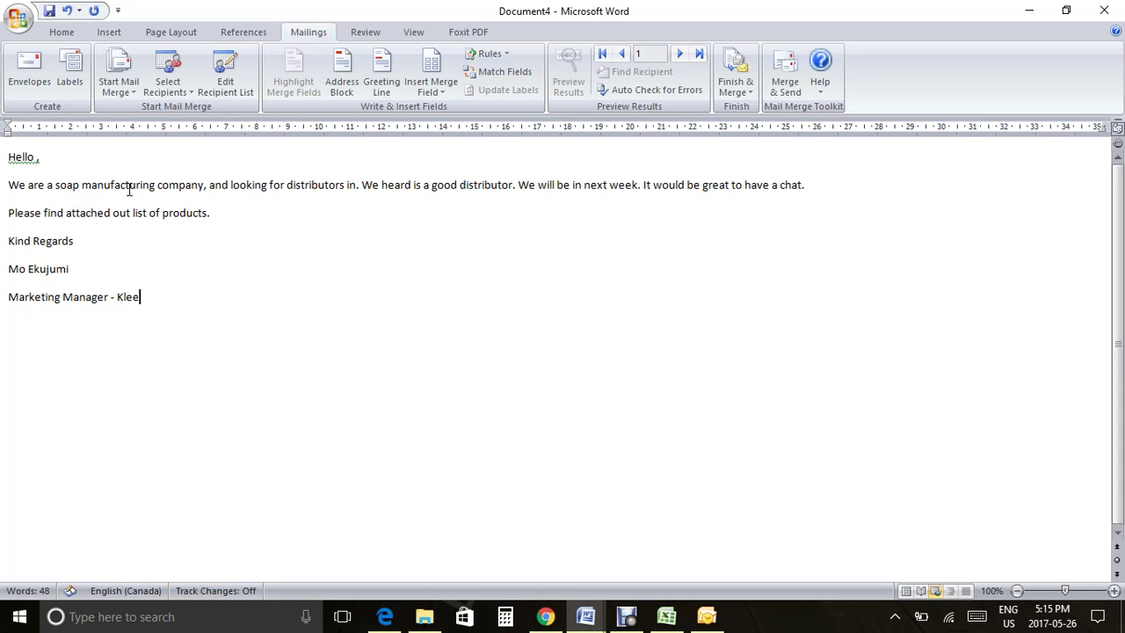
pyautogui.write('nSoap.')
# Step: Insert 'called KleenSoap' after 'company' in the opening paragraph
pyautogui.press('Up')
pyautogui.press('Up')
pyautogui.press('Up')
pyautogui.press('Up')
pyautogui.press('Right')
pyautogui.write('called Kleen')
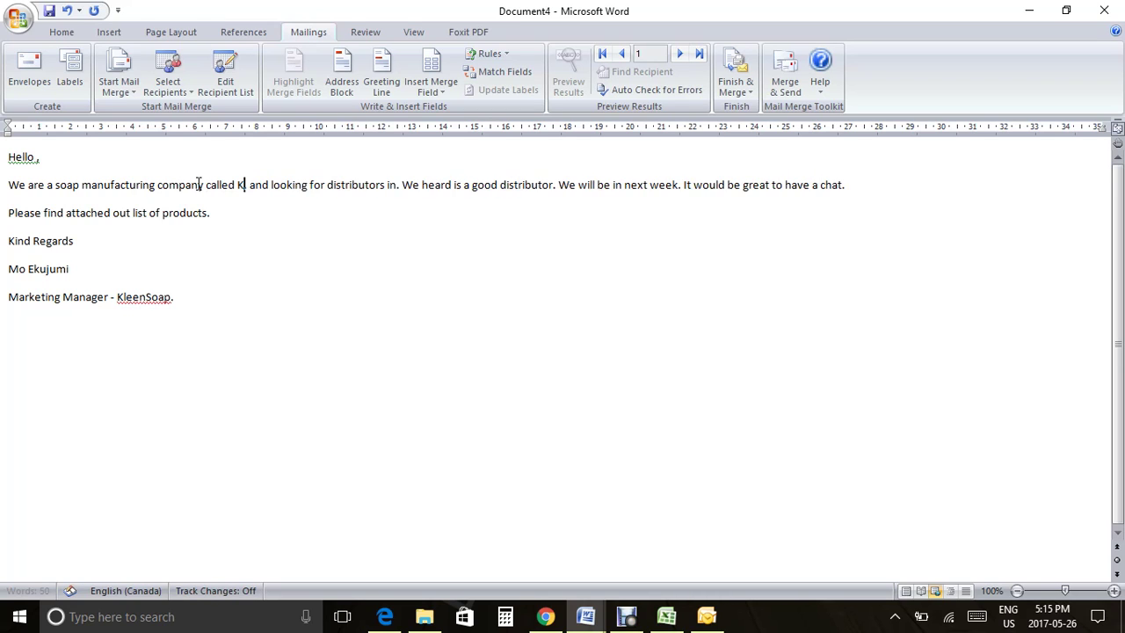
pyautogui.write('Soap,')
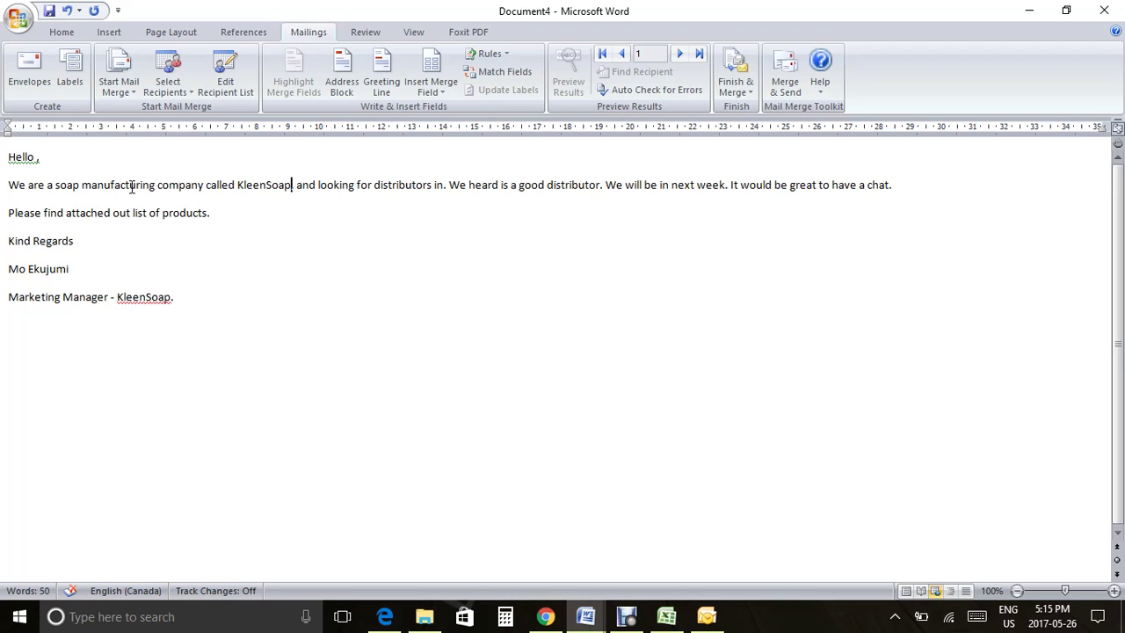
pyautogui.click(41, 154)
# Step: Insert the «Title» and «First_Name» merge fields after 'Hello', followed by a comma
pyautogui.click(428, 91)
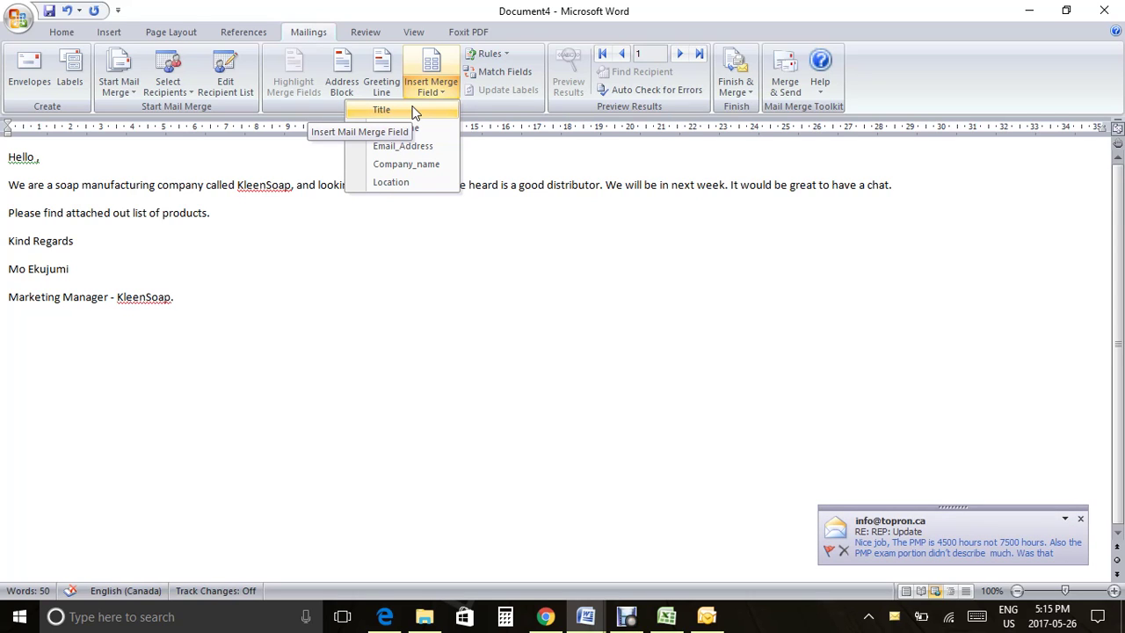
pyautogui.click(414, 112)
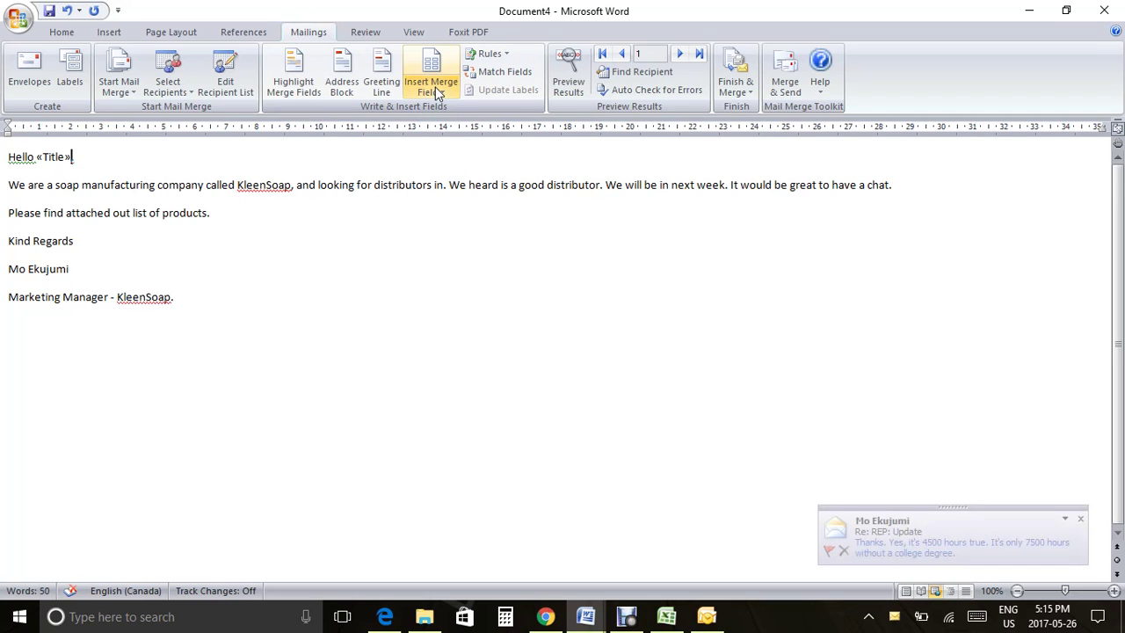
pyautogui.click(435, 87)
pyautogui.click(435, 87)
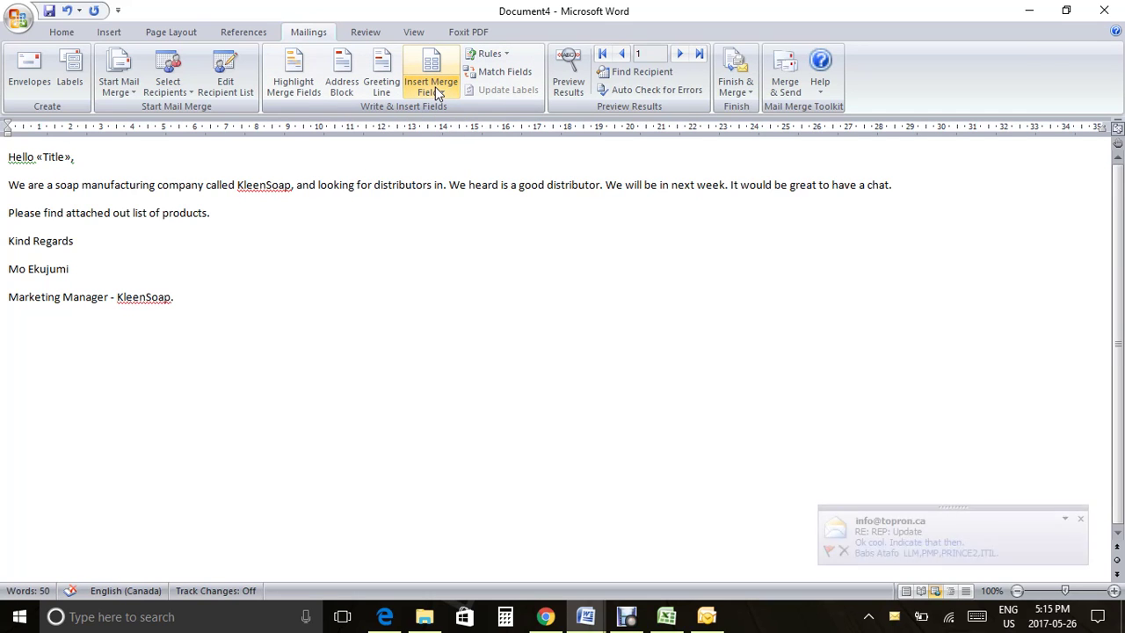
pyautogui.hotkey('alt', 'Tab')
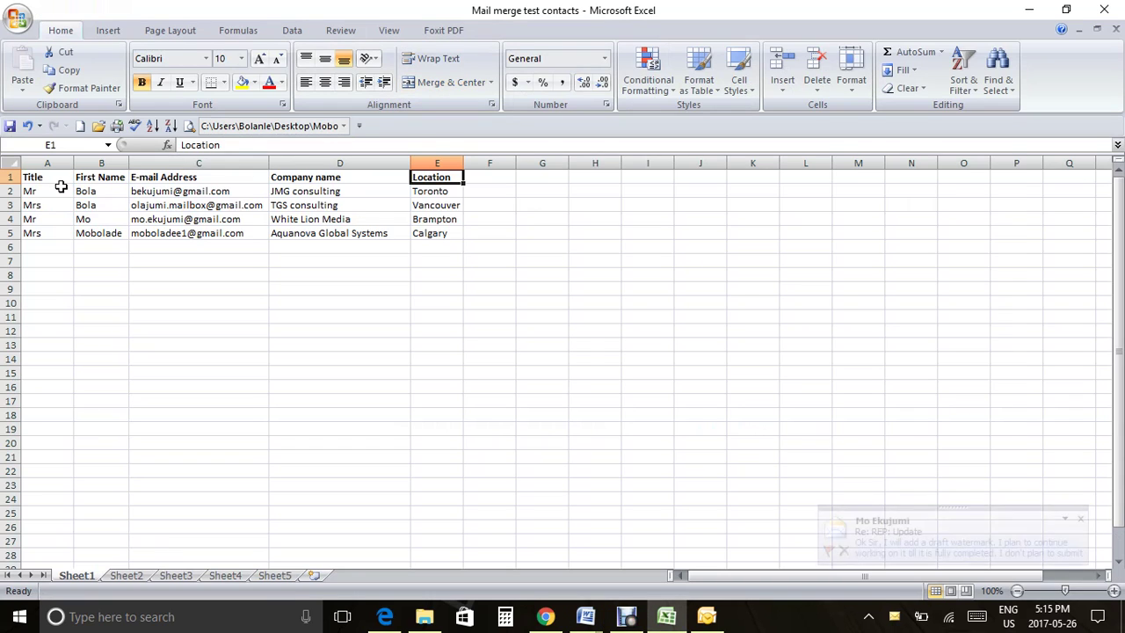
pyautogui.hotkey('alt', 'Tab')
pyautogui.hotkey('alt', 'Tab')
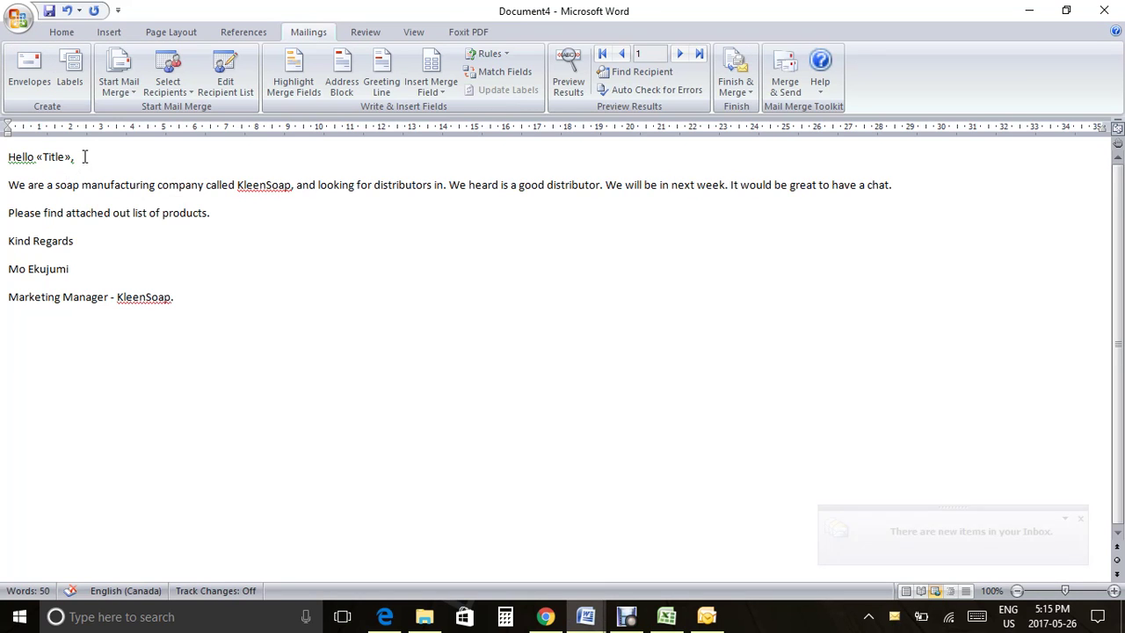
pyautogui.write(',')
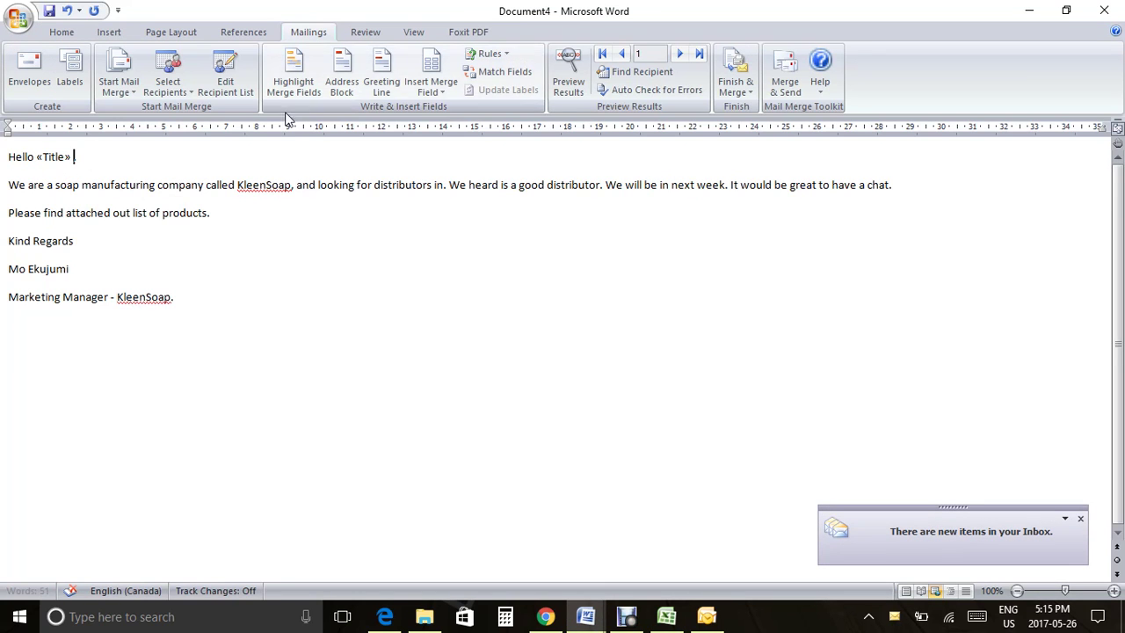
pyautogui.click(422, 88)
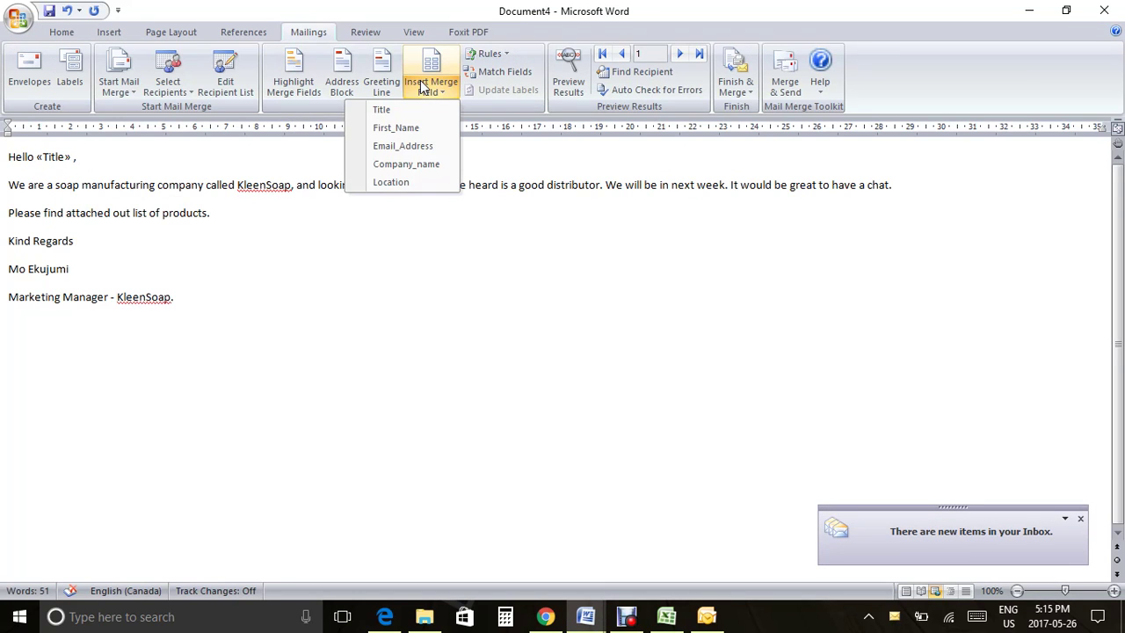
pyautogui.click(395, 127)
pyautogui.write(',')
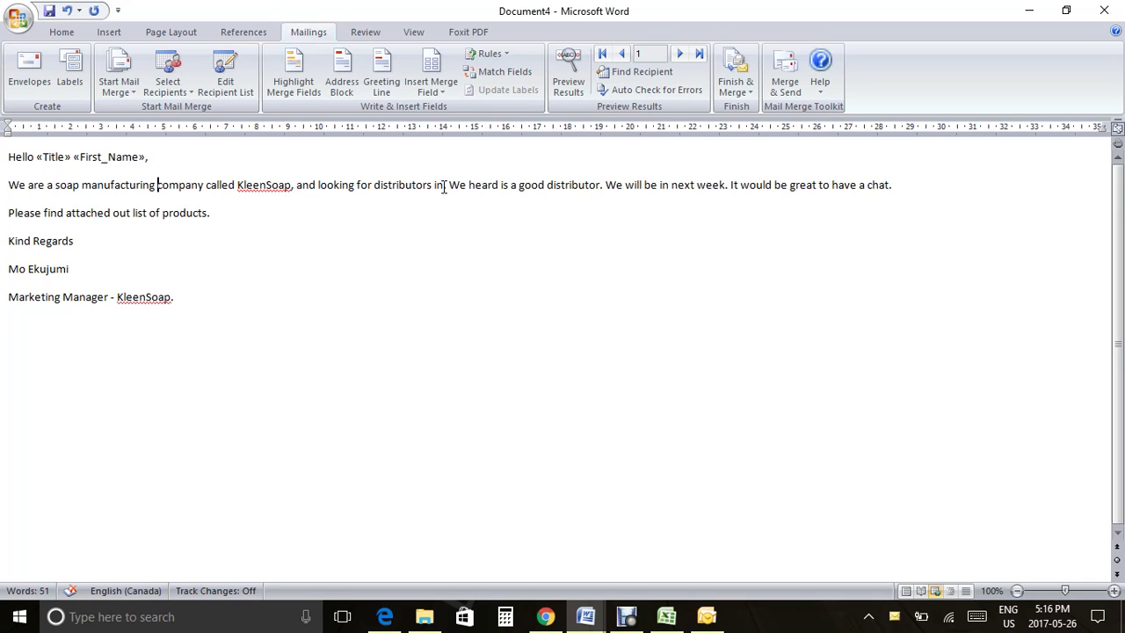
pyautogui.hotkey('ctrl', 'Right')
pyautogui.hotkey('ctrl', 'Right')
pyautogui.hotkey('ctrl', 'Right')
pyautogui.hotkey('ctrl', 'Right')
# Step: Insert the «Location» merge field after 'looking for distributors in'
pyautogui.write('.')
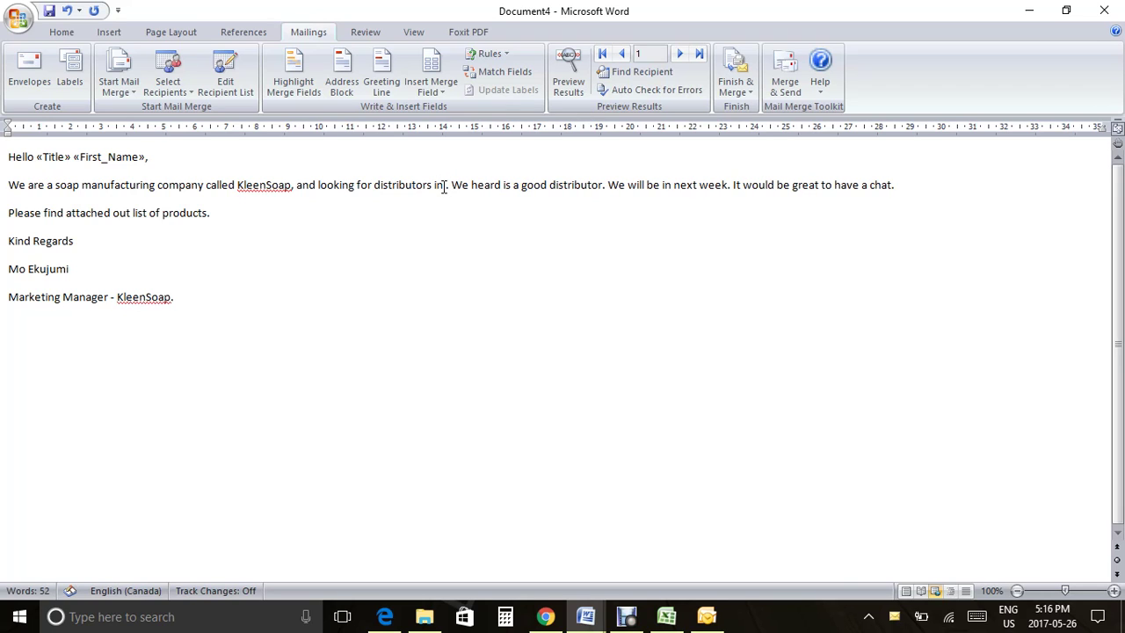
pyautogui.click(441, 87)
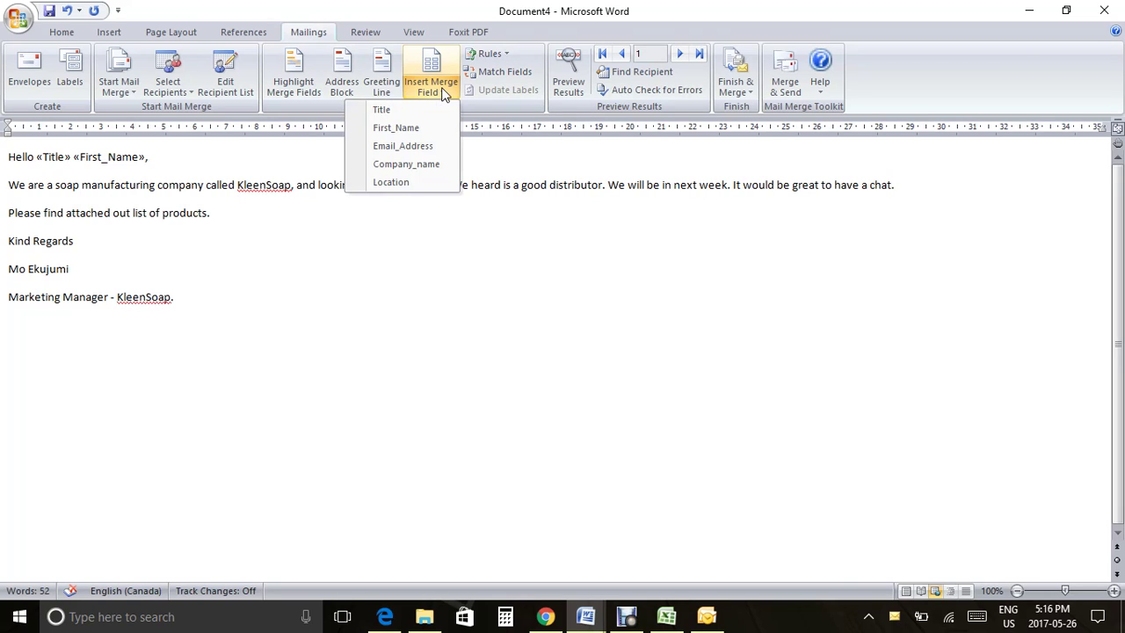
pyautogui.click(409, 179)
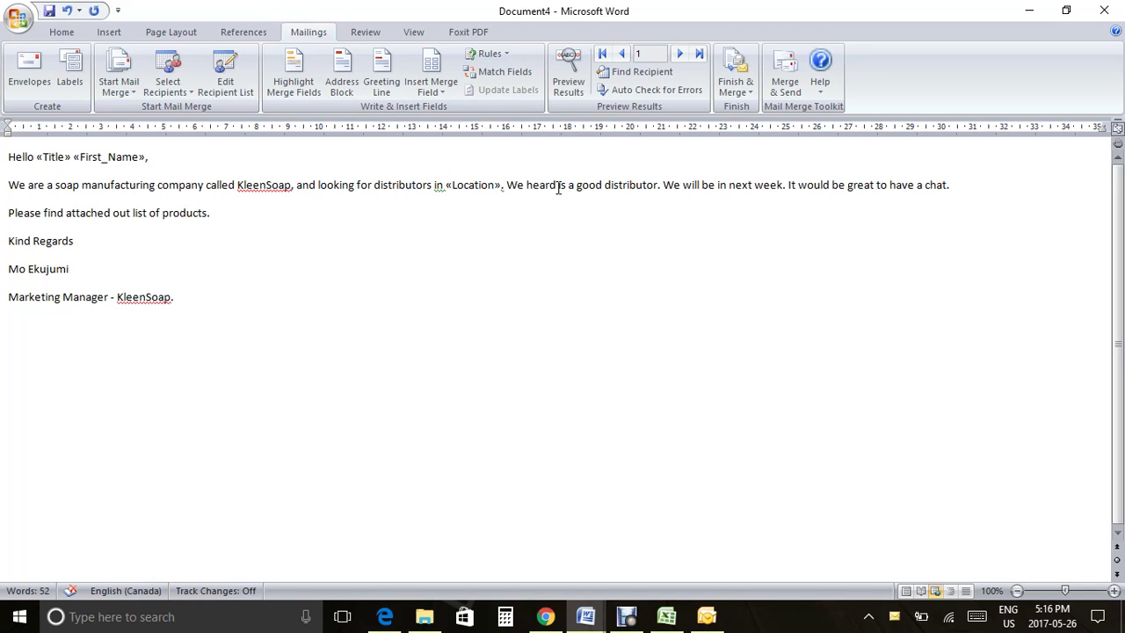
# Step: Make the next sentence read 'We heard your company «Company_name» is a good distributor'
pyautogui.hotkey('ctrl', 'Right')
pyautogui.click(558, 186)
pyautogui.write('your company is')
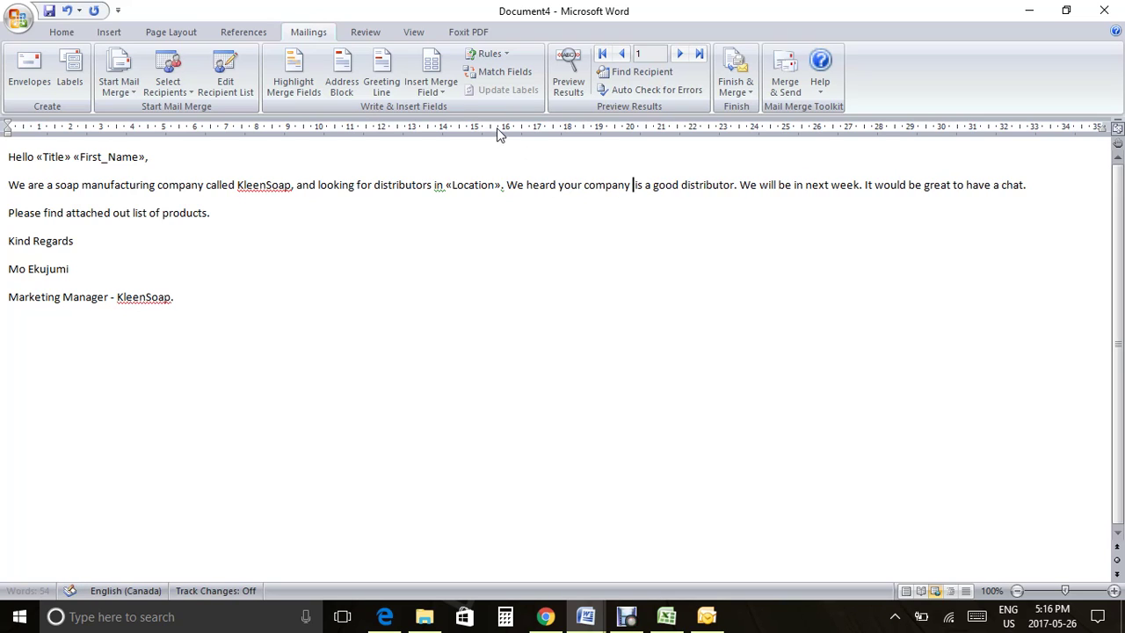
pyautogui.click(432, 86)
pyautogui.click(427, 164)
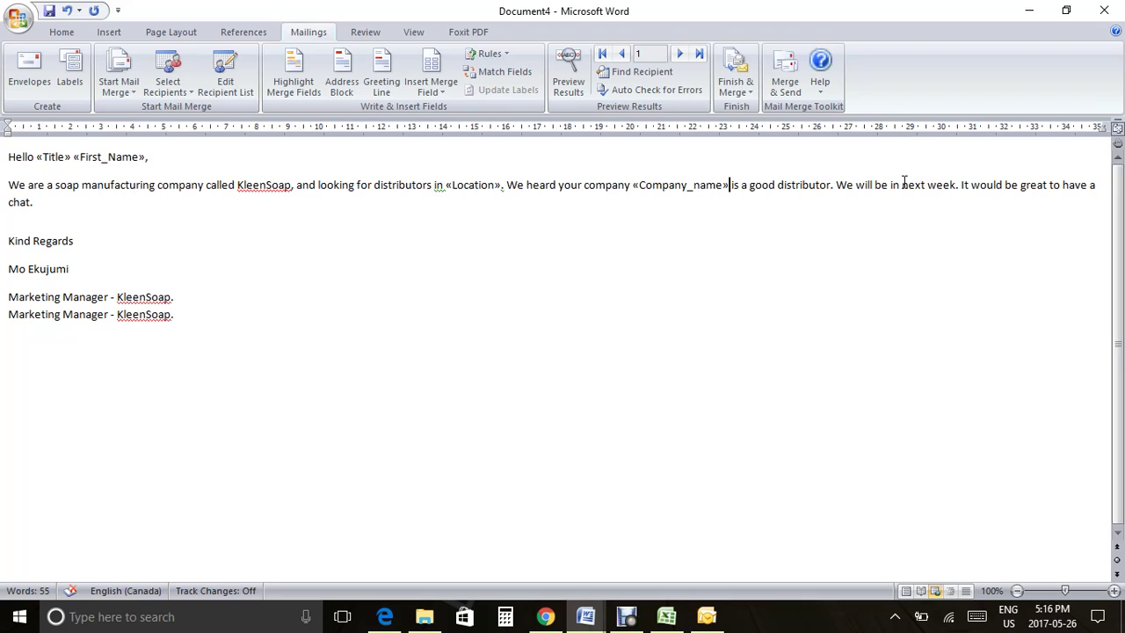
# Step: Add a second «Location» field before 'next week'
pyautogui.hotkey('ctrl', 'Right')
pyautogui.hotkey('ctrl', 'Right')
pyautogui.hotkey('ctrl', 'Right')
pyautogui.hotkey('ctrl', 'Right')
pyautogui.hotkey('ctrl', 'Right')
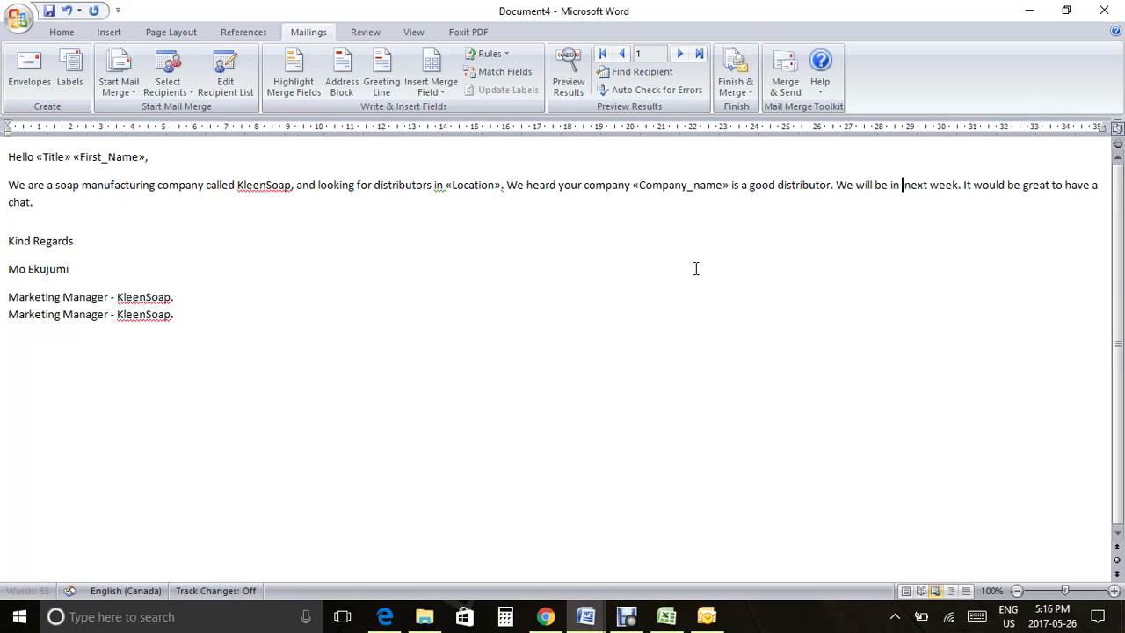
pyautogui.click(431, 91)
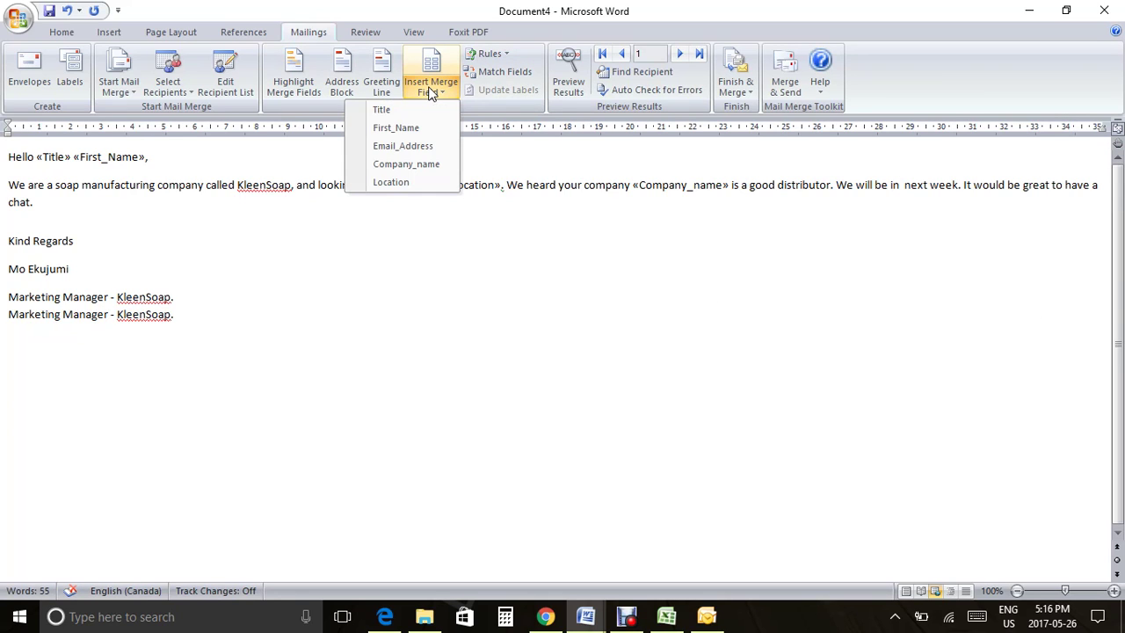
pyautogui.click(399, 181)
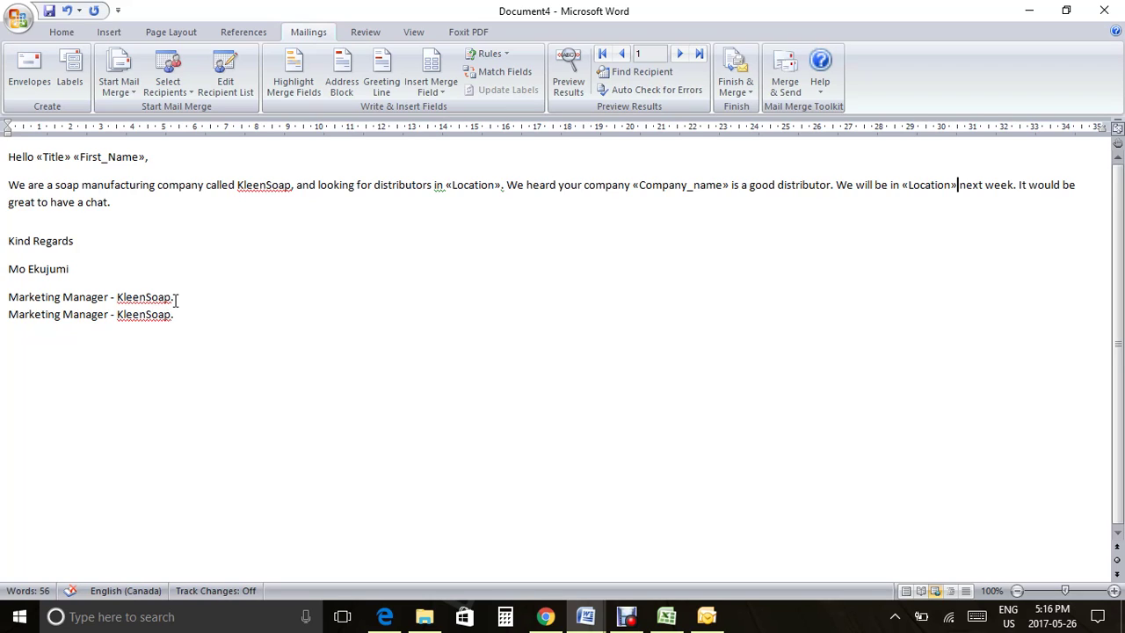
pyautogui.press('Down')
pyautogui.press('Down')
# Step: Delete the duplicate Marketing Manager and Kind Regards lines, then type 'Kind Regards,' on a new line
pyautogui.hotkey('shift', 'Home')
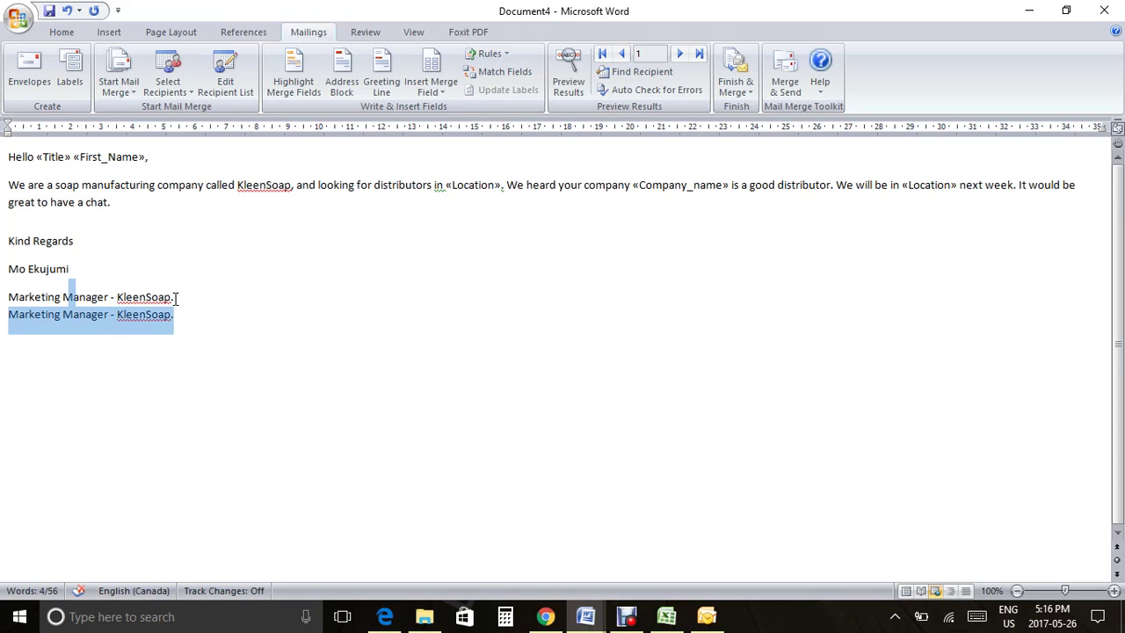
pyautogui.hotkey('ctrl', 'z')
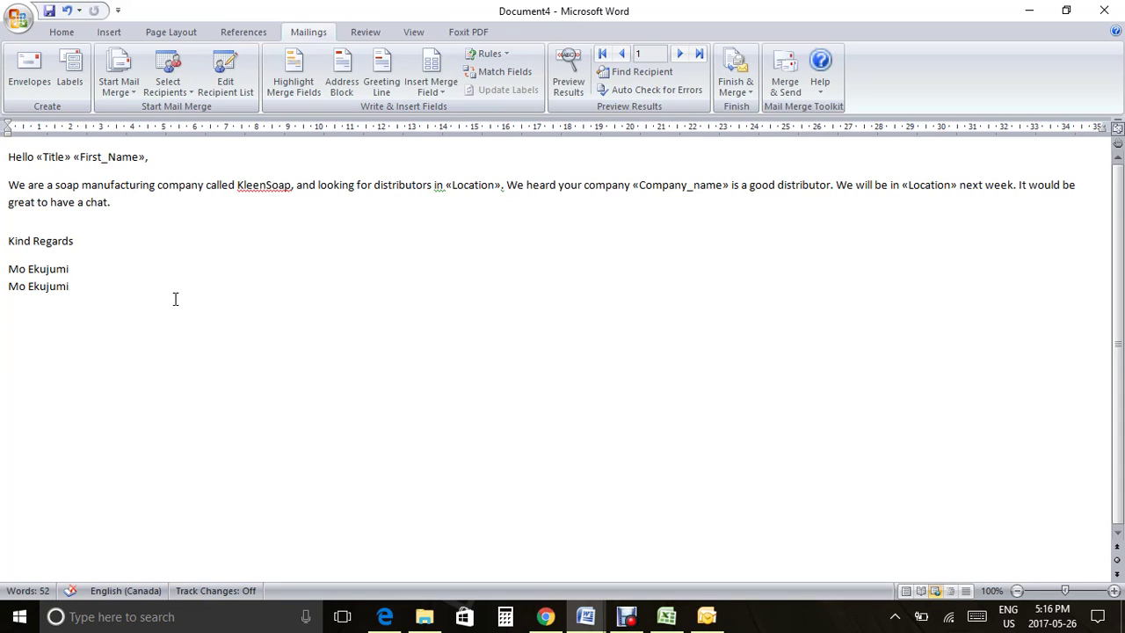
pyautogui.hotkey('ctrl', 'y')
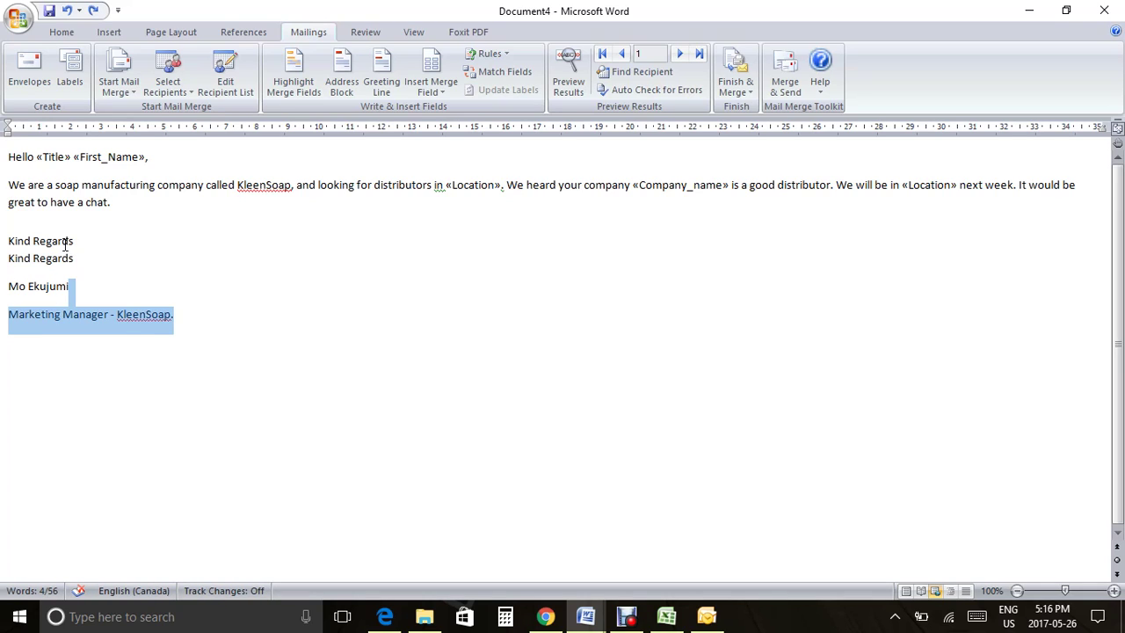
pyautogui.press('Up')
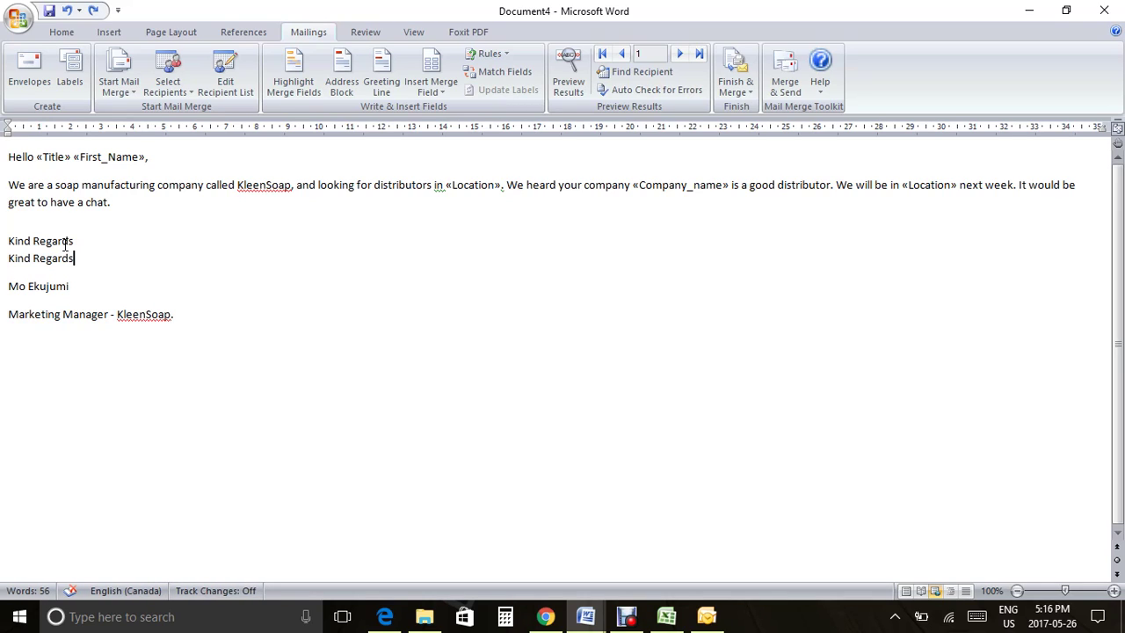
pyautogui.hotkey('shift', 'Left')
pyautogui.hotkey('shift', 'Left')
pyautogui.hotkey('shift', 'Left')
pyautogui.hotkey('shift', 'Left')
pyautogui.hotkey('shift', 'Left')
pyautogui.hotkey('shift', 'Left')
pyautogui.hotkey('shift', 'Left')
pyautogui.hotkey('shift', 'Left')
pyautogui.hotkey('shift', 'Left')
pyautogui.hotkey('shift', 'Left')
pyautogui.hotkey('shift', 'Left')
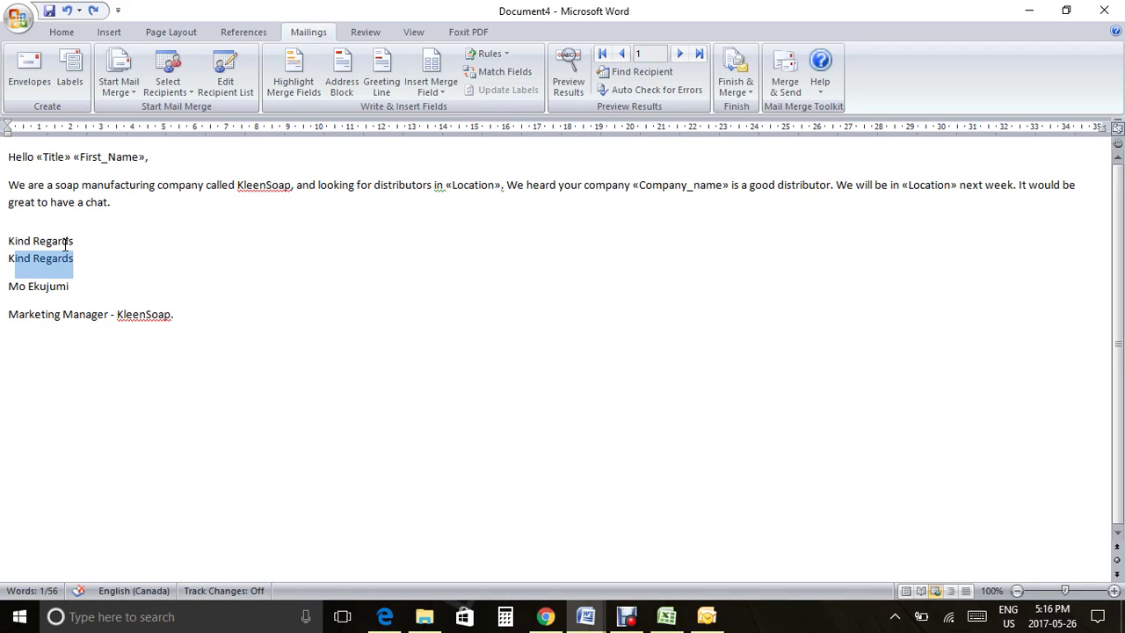
pyautogui.hotkey('shift', 'Left')
pyautogui.press('Delete')
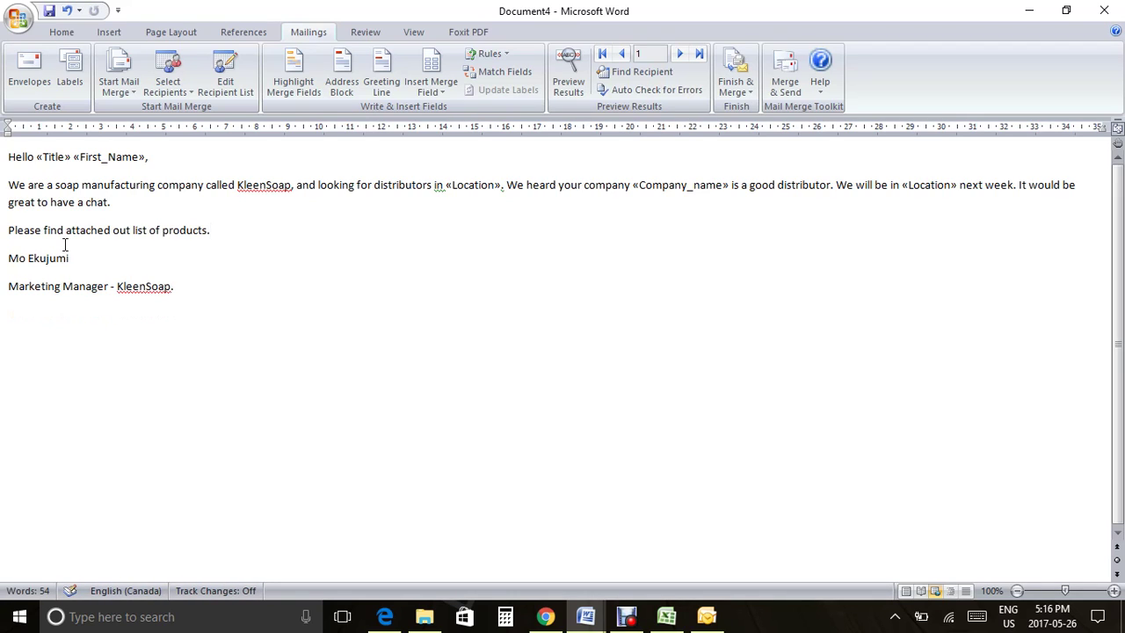
pyautogui.press('Return')
pyautogui.write('Kind ')
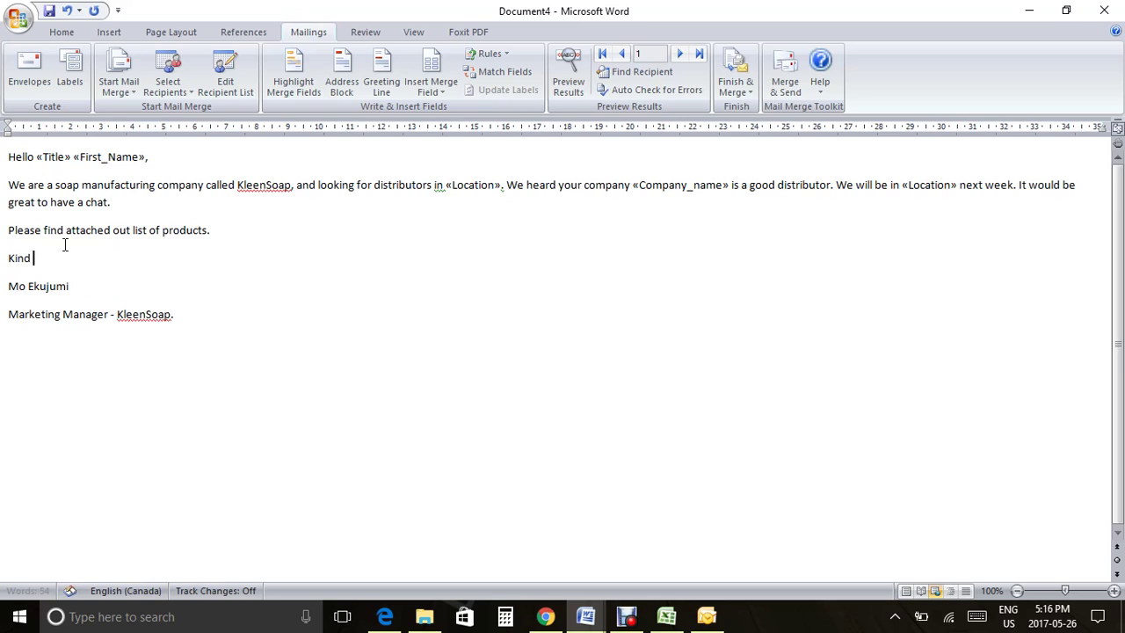
pyautogui.write('Regards,')
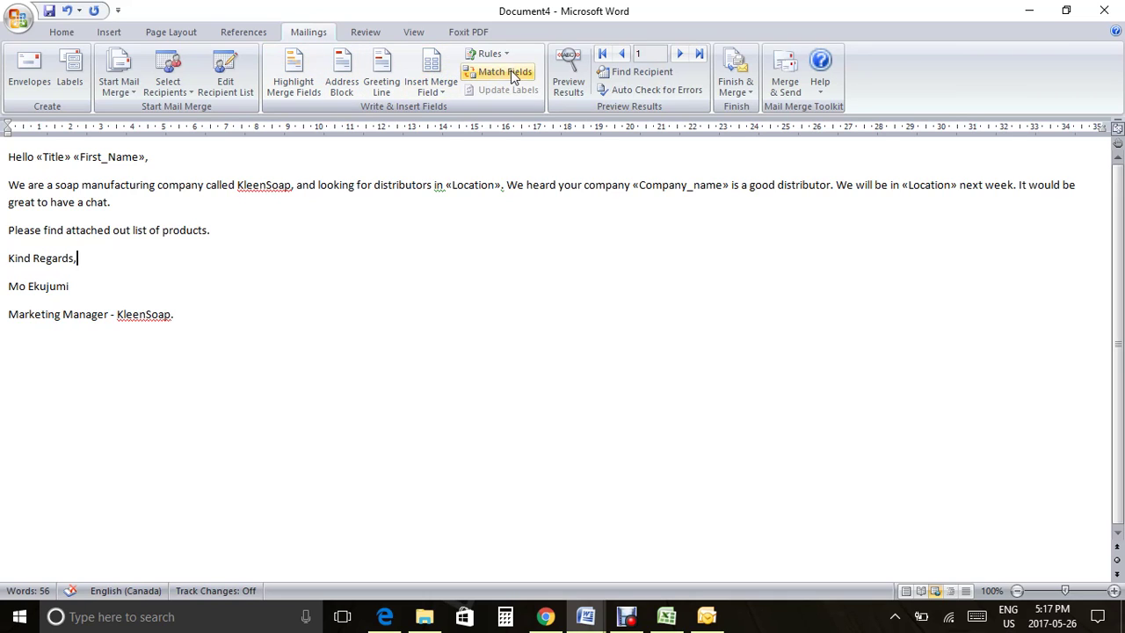
# Step: Preview the letter with the first contact's data and compare it against the Excel contact list
pyautogui.click(567, 69)
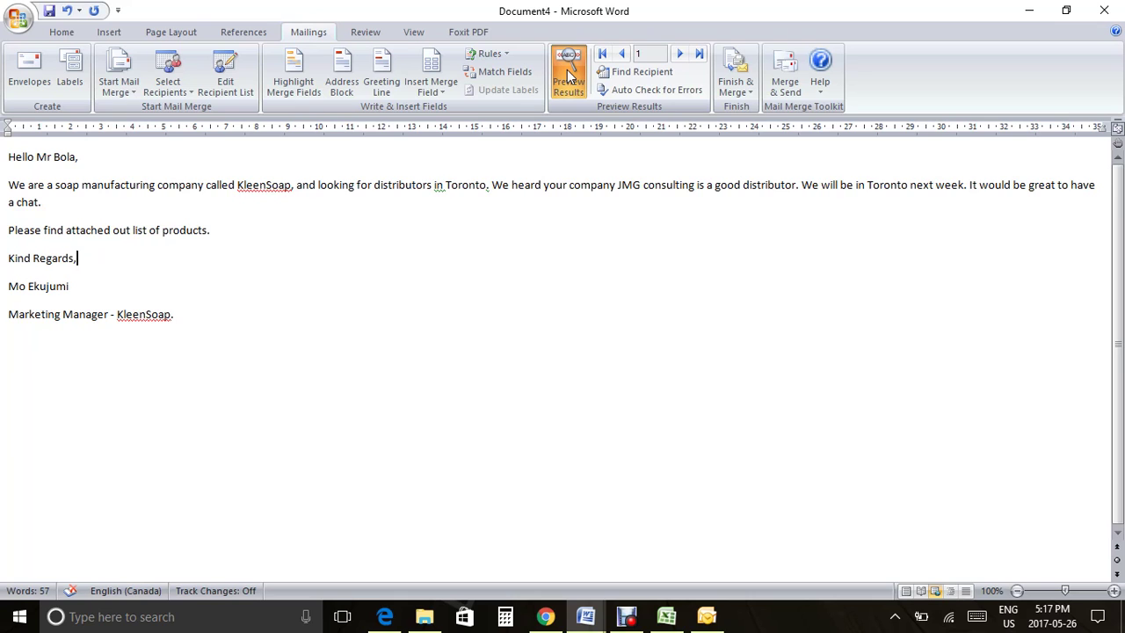
pyautogui.hotkey('alt', 'Tab')
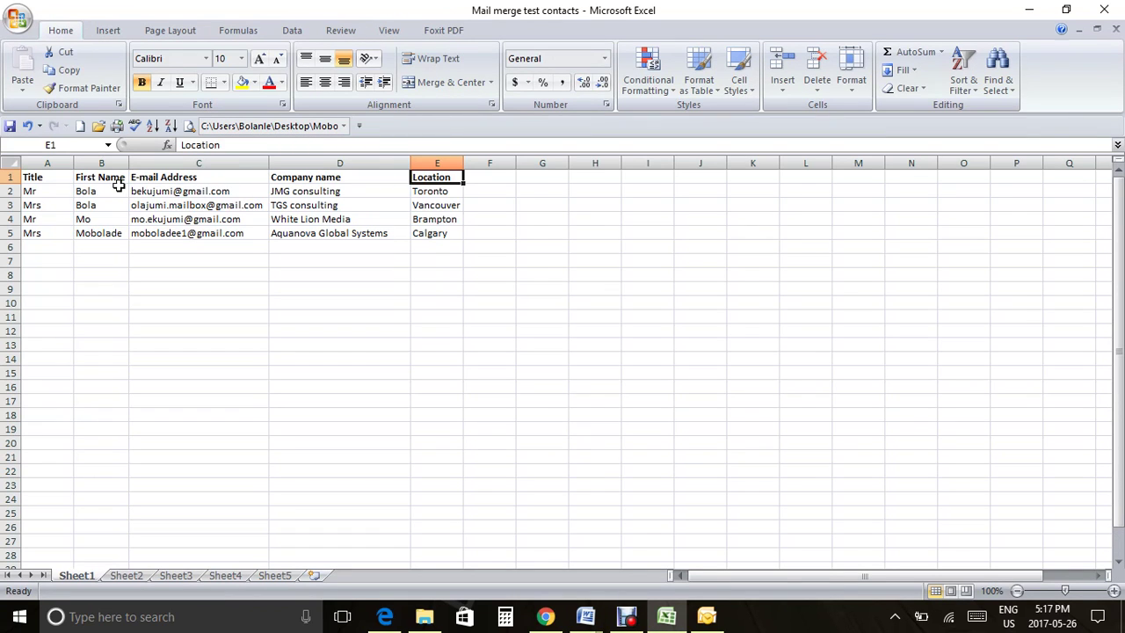
pyautogui.hotkey('alt', 'Tab')
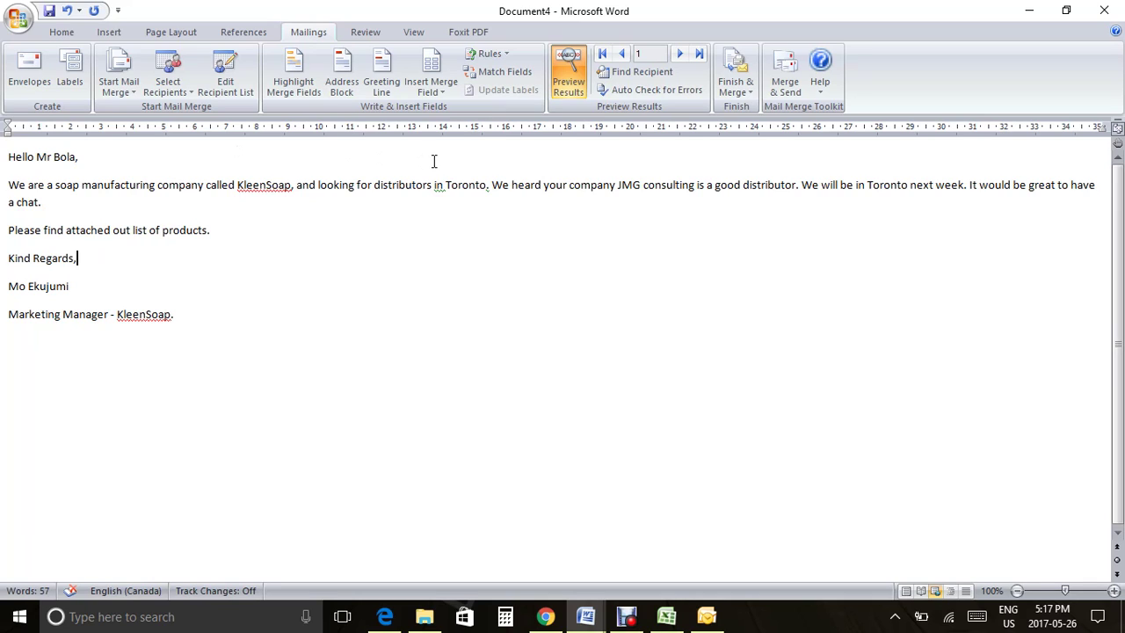
pyautogui.hotkey('alt', 'Tab')
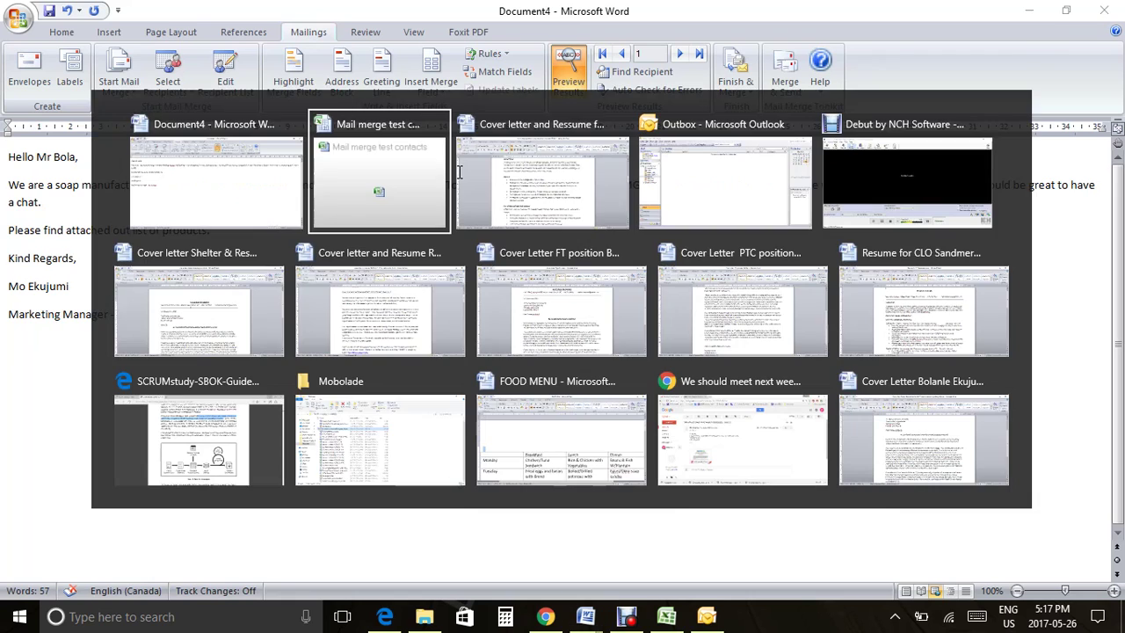
pyautogui.hotkey('alt', 'Tab')
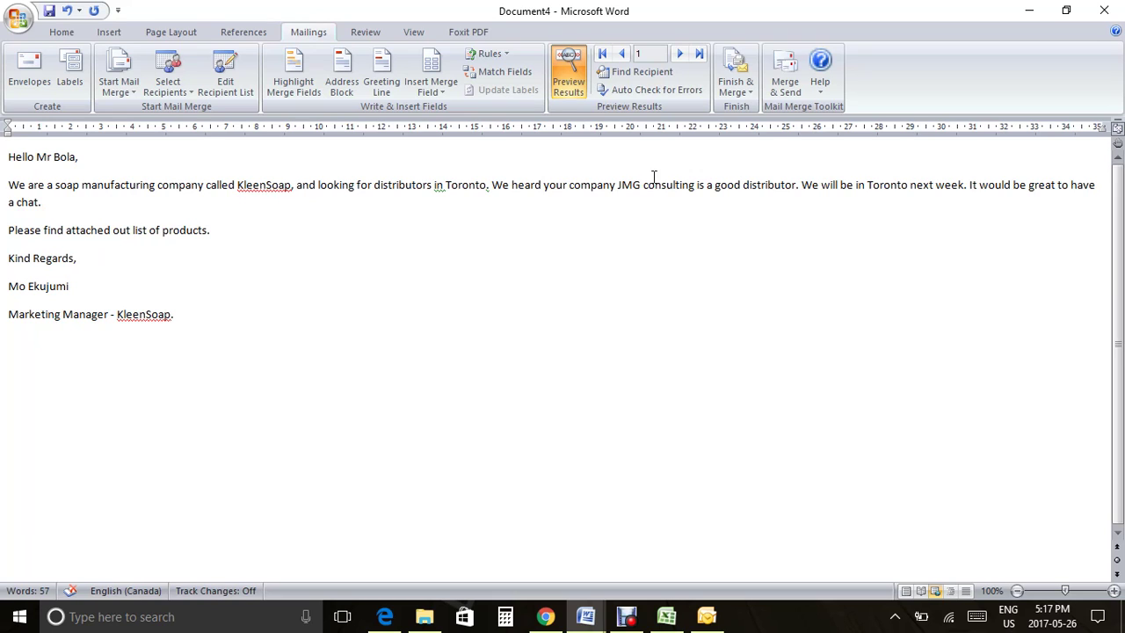
# Step: Toggle between field placeholders and the first contact's data, then check the Excel headings and second contact
pyautogui.click(569, 87)
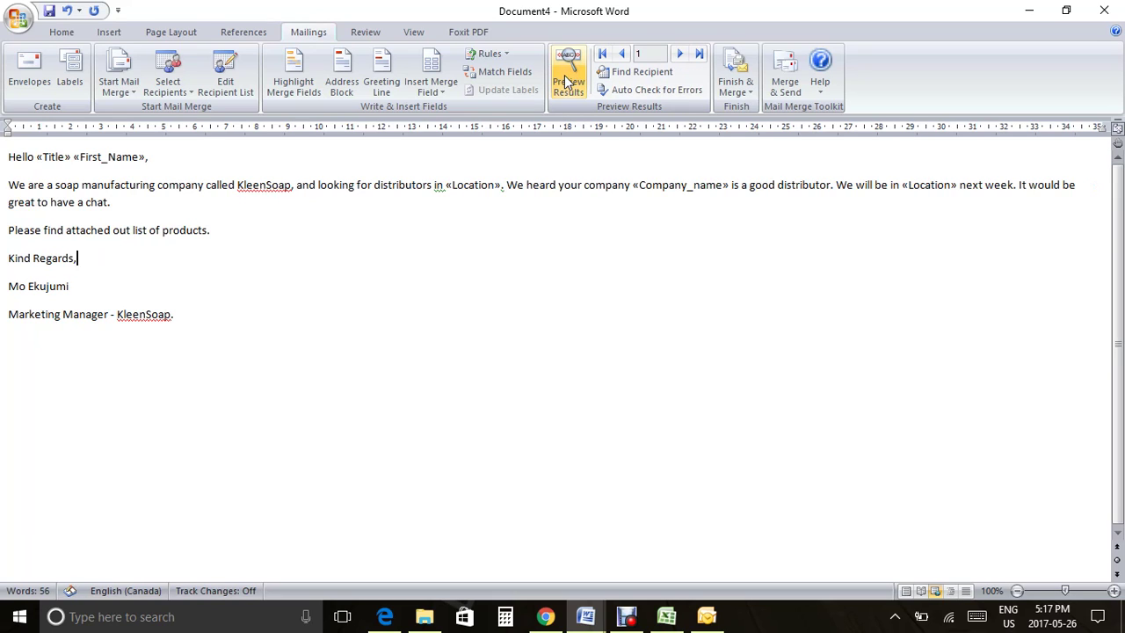
pyautogui.click(568, 86)
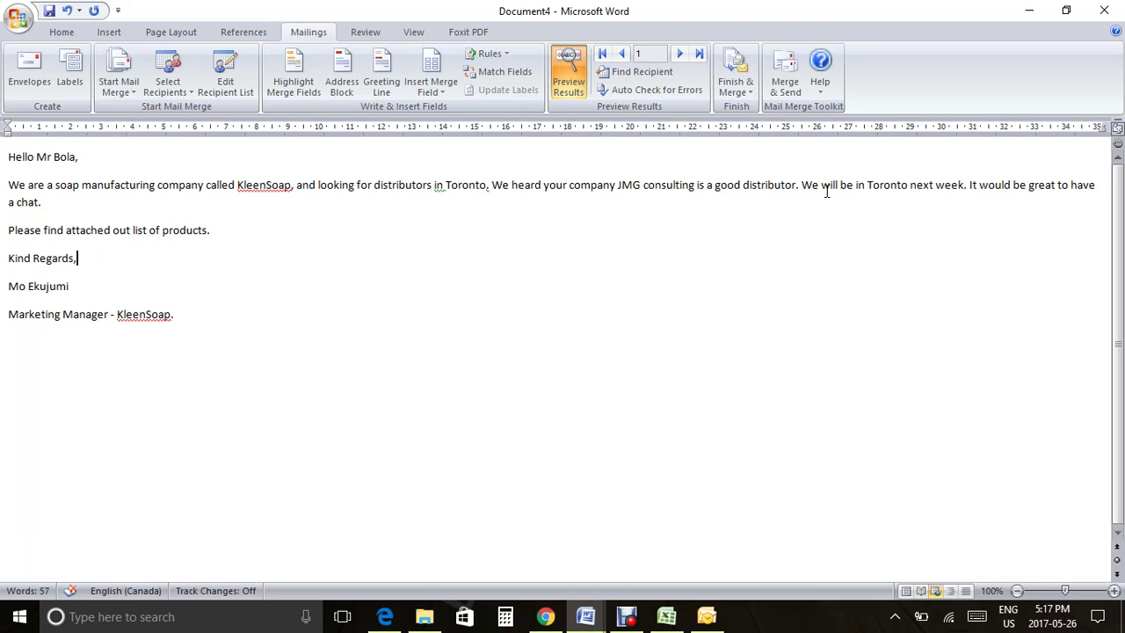
pyautogui.click(573, 80)
pyautogui.click(573, 81)
pyautogui.press('capslock')
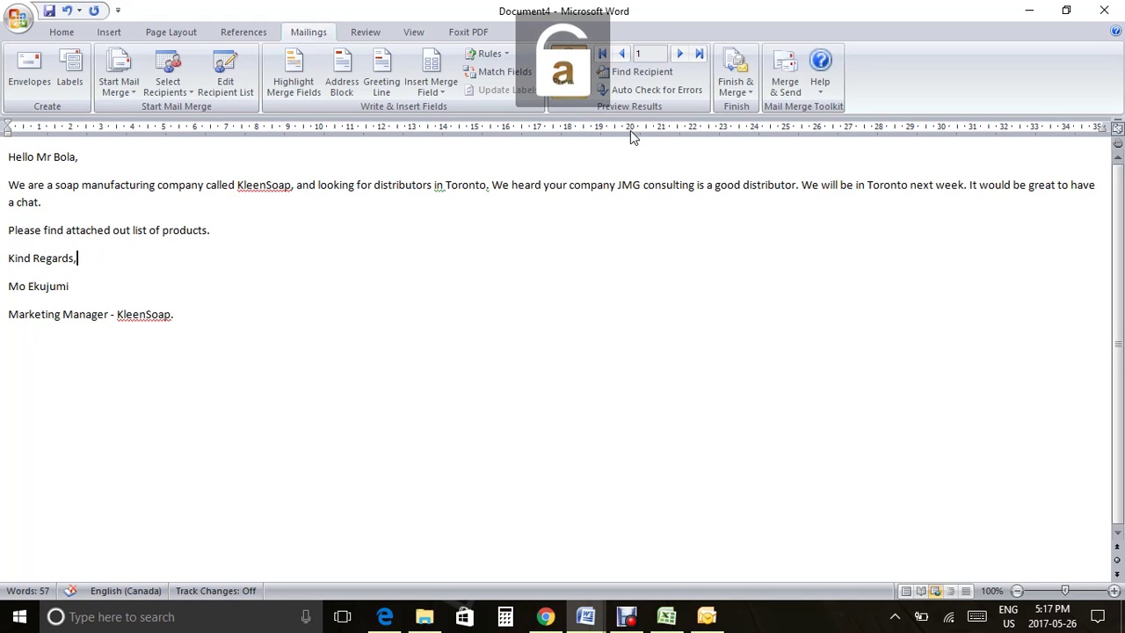
pyautogui.hotkey('alt', 'Tab')
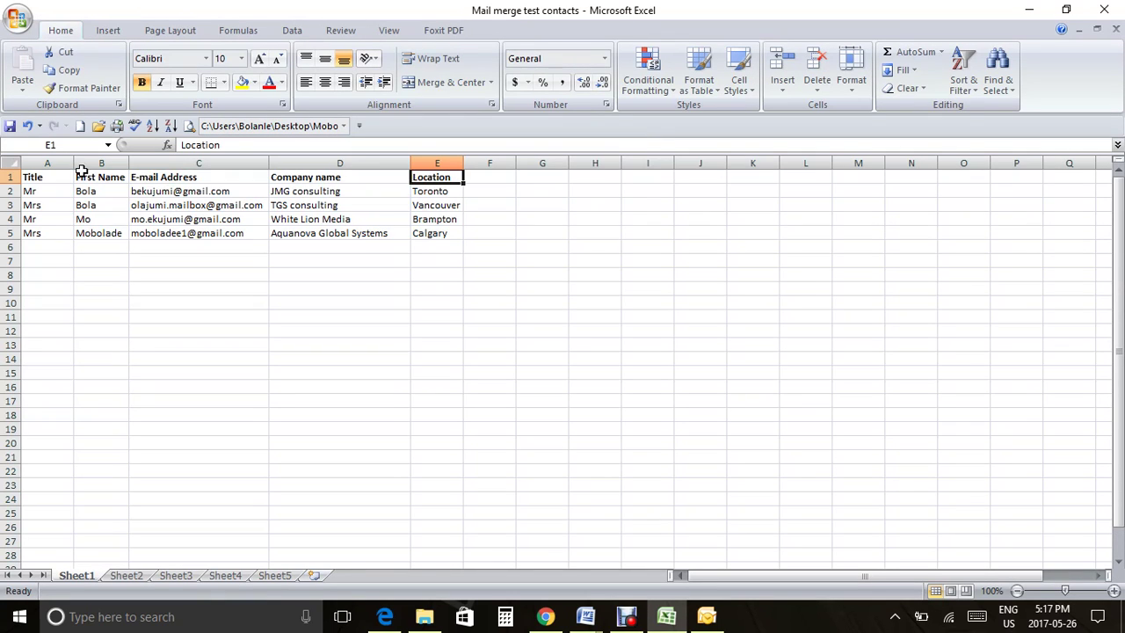
pyautogui.click(5, 176)
pyautogui.click(121, 209)
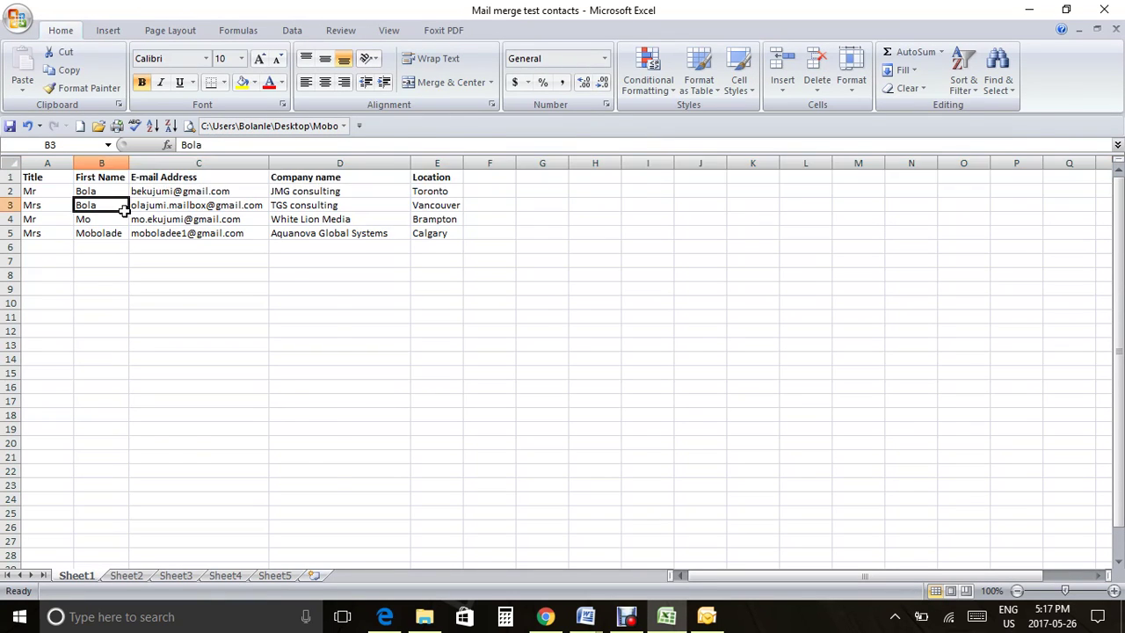
pyautogui.hotkey('alt', 'Tab')
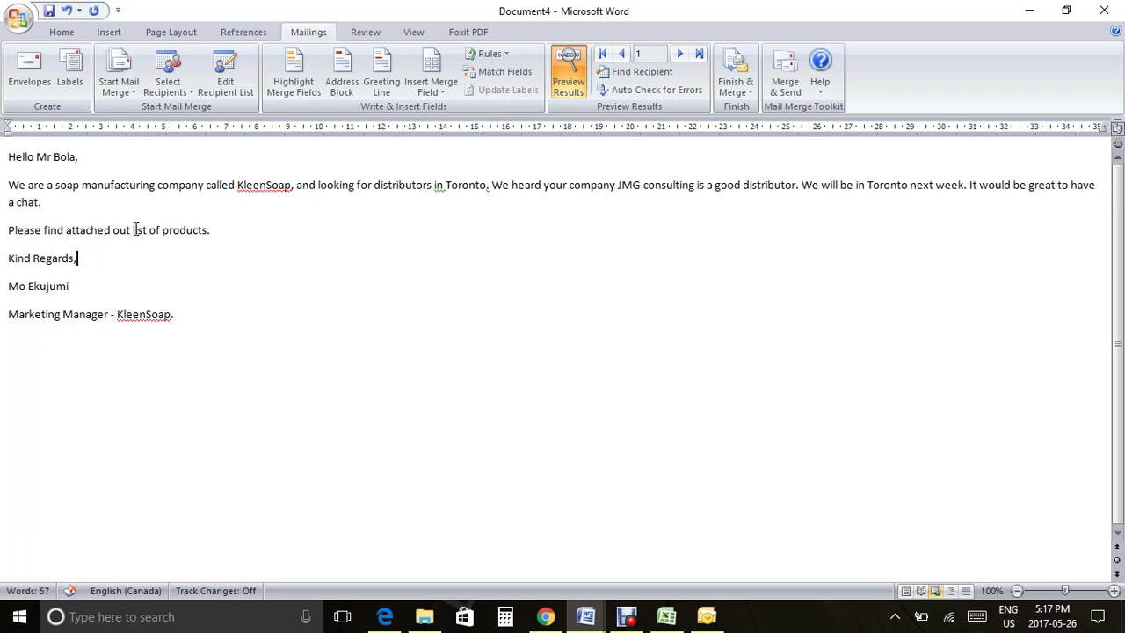
# Step: Correct 'out' to 'our' in the product-list sentence
pyautogui.press('Up')
pyautogui.press('Right')
pyautogui.press('Right')
pyautogui.press('Right')
pyautogui.press('Right')
pyautogui.press('Right')
pyautogui.press('Right')
pyautogui.press('Right')
pyautogui.press('BackSpace')
pyautogui.write('r')
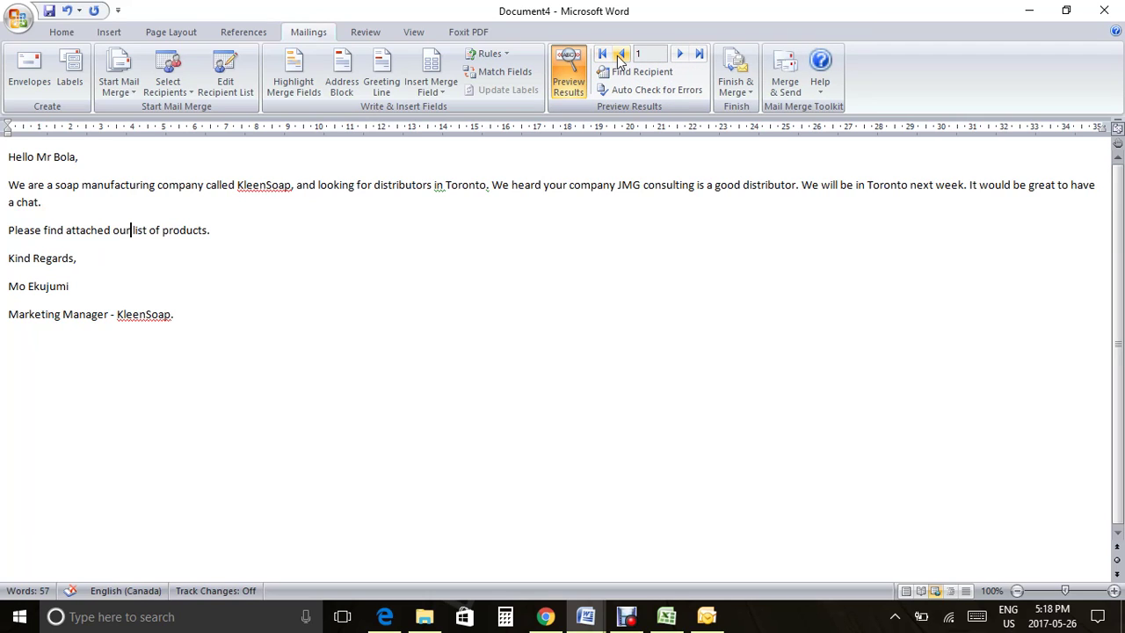
# Step: Preview the letter for records 2, 3 and 4, ending on the fourth contact's Calgary details
pyautogui.click(681, 55)
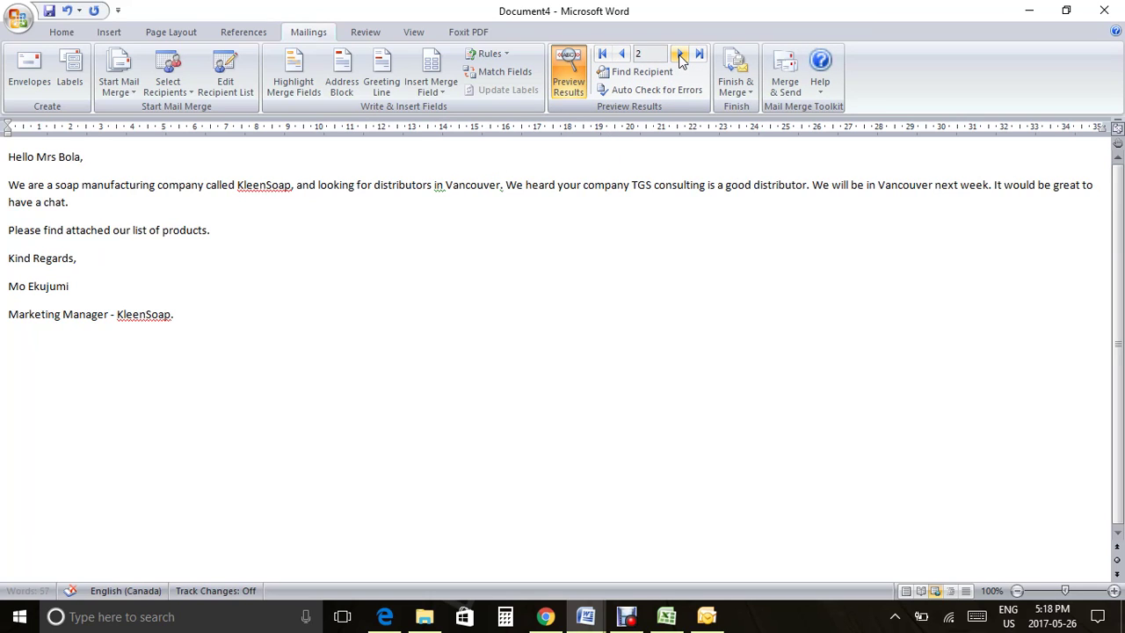
pyautogui.click(681, 55)
pyautogui.click(681, 54)
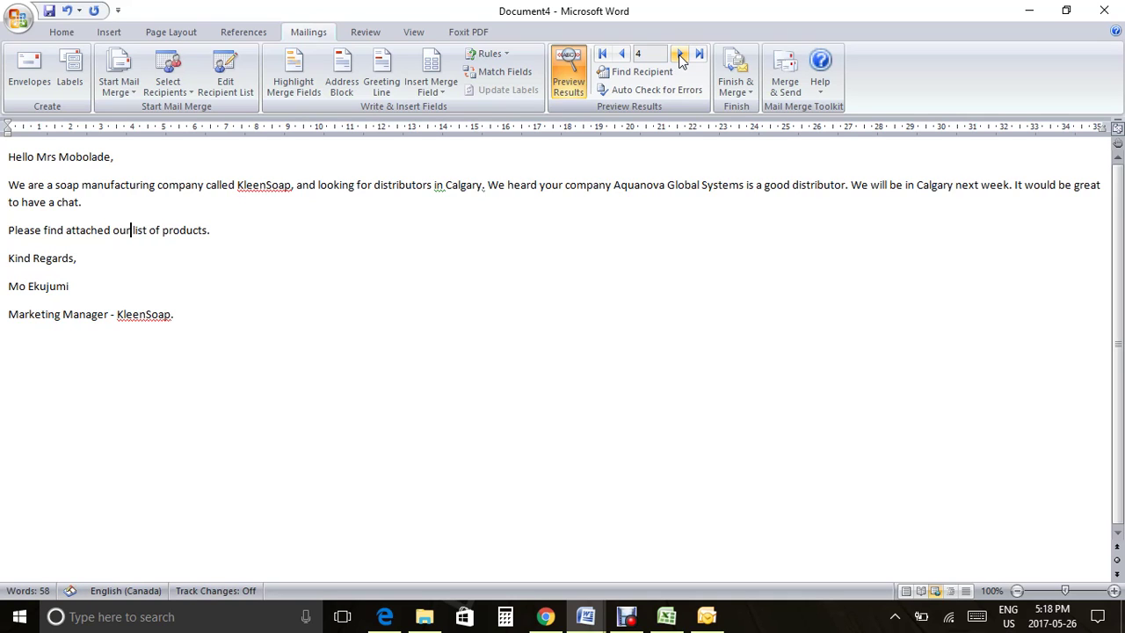
pyautogui.click(622, 54)
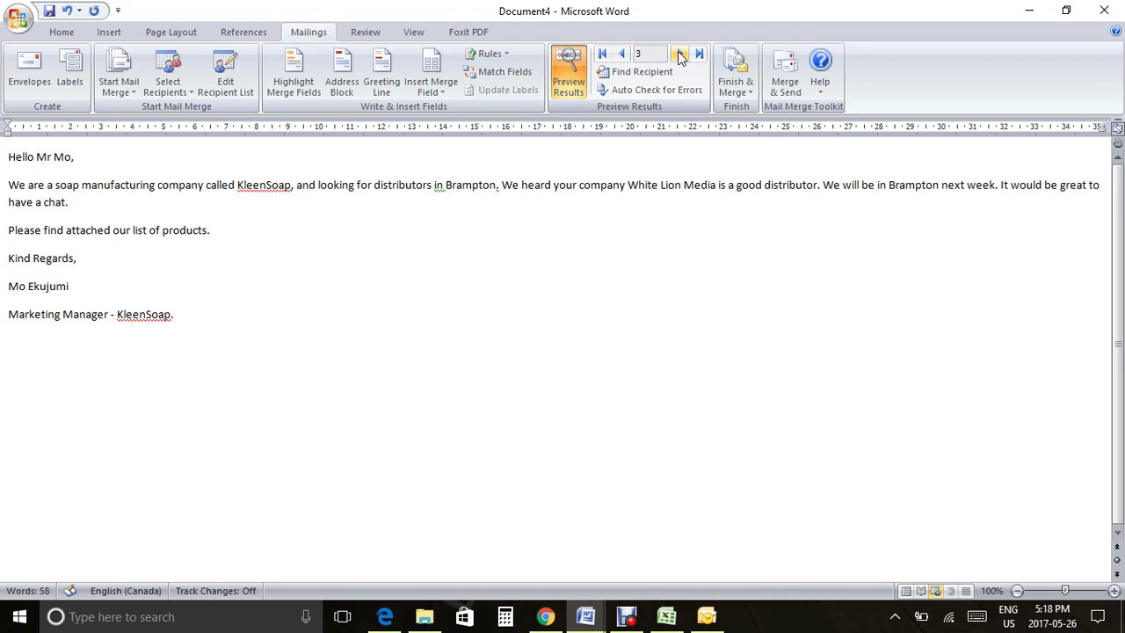
pyautogui.click(680, 54)
pyautogui.hotkey('alt', 'Tab')
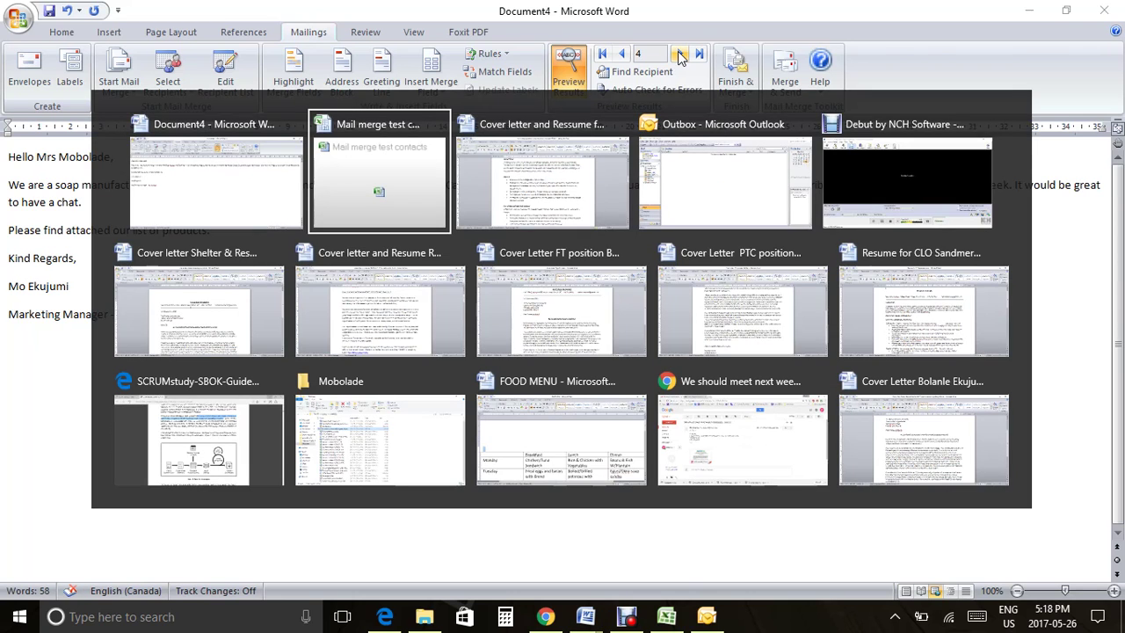
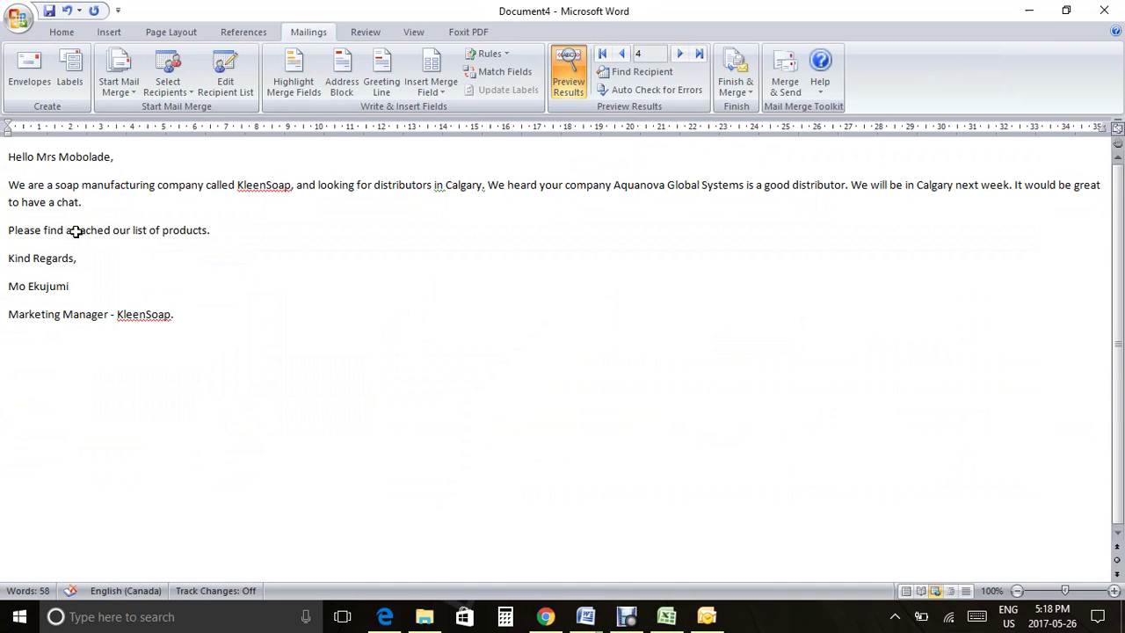
# Step: Open the Mail Merge Toolkit e-mail settings and keep Email_Address as the To field
pyautogui.click(773, 85)
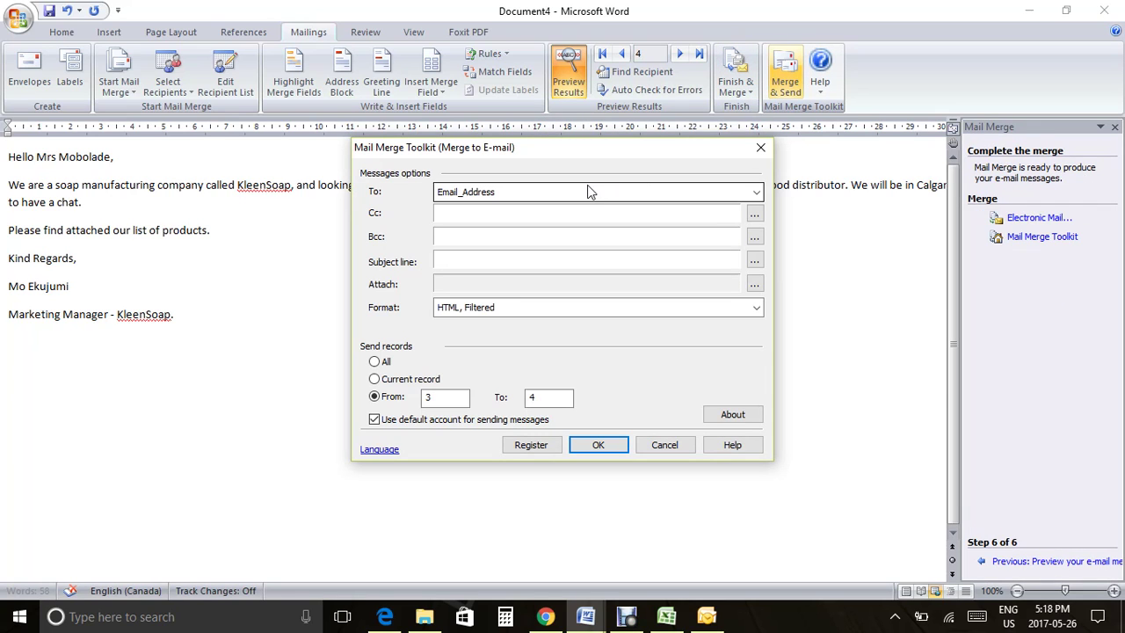
pyautogui.press('Escape')
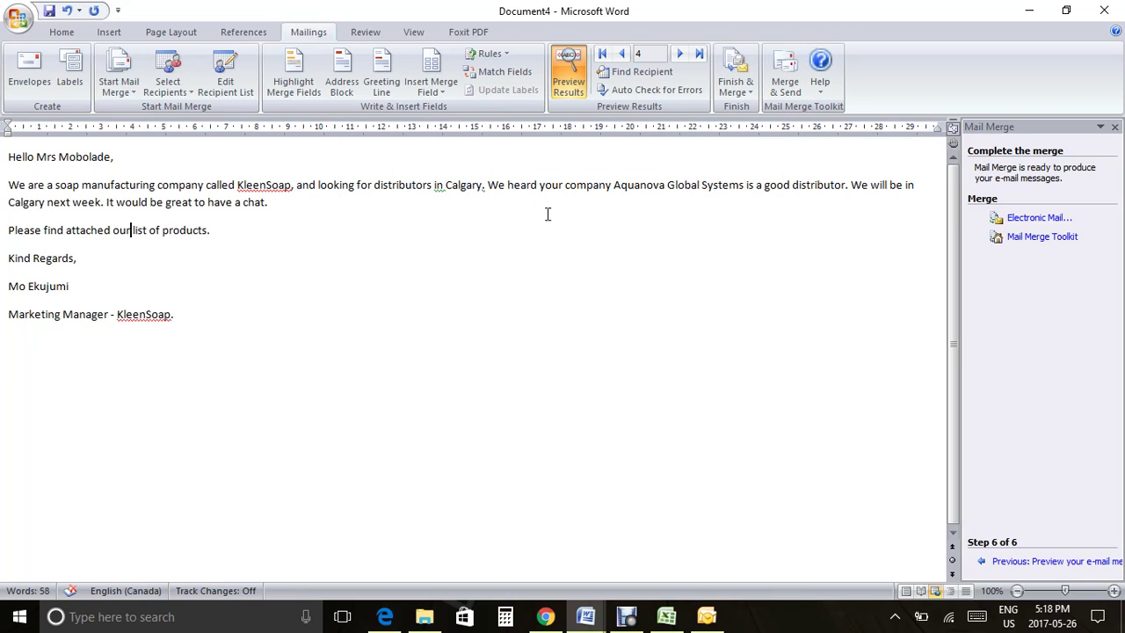
pyautogui.click(730, 88)
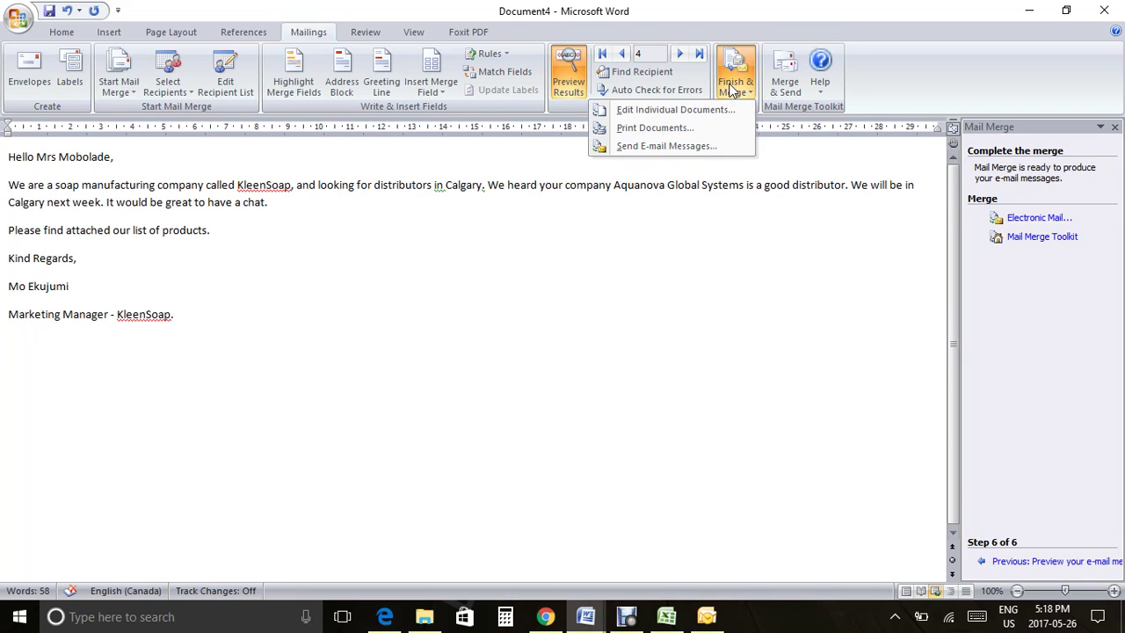
pyautogui.click(797, 71)
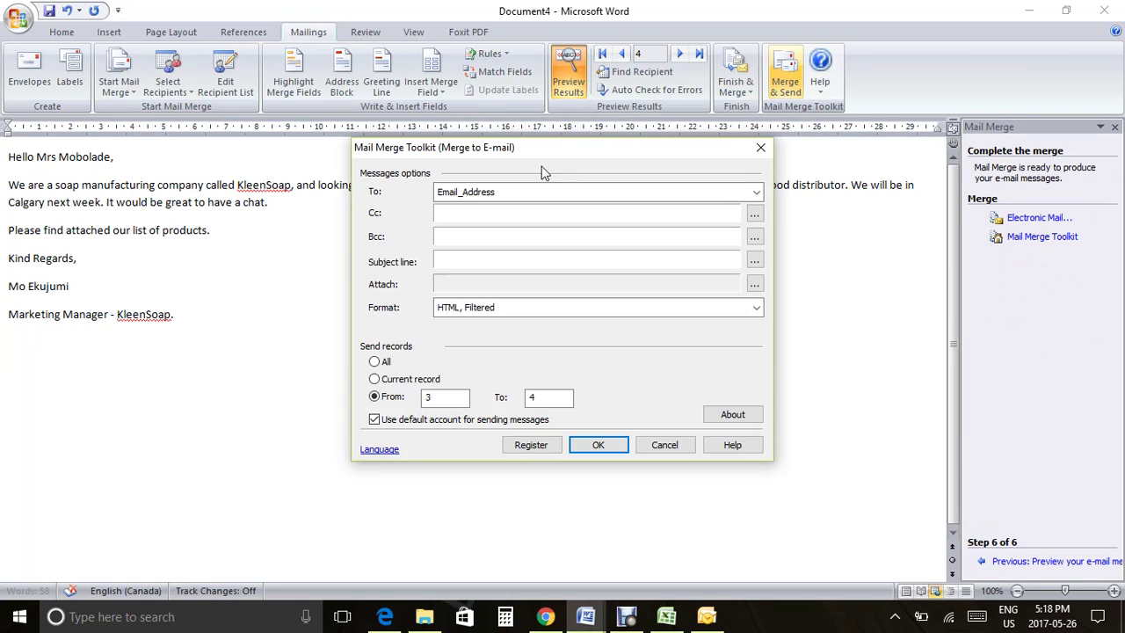
pyautogui.click(509, 190)
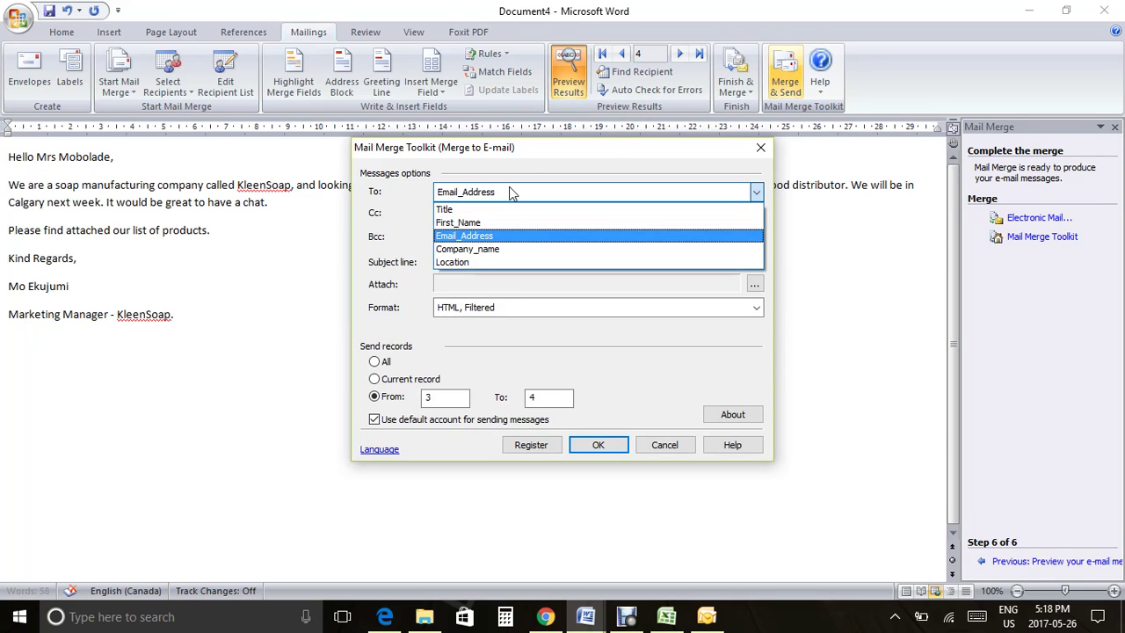
pyautogui.click(509, 190)
pyautogui.click(512, 188)
pyautogui.click(513, 188)
# Step: Start a 'Looking for distribut' subject, then close and cancel the e-mail merge settings unchanged
pyautogui.click(463, 260)
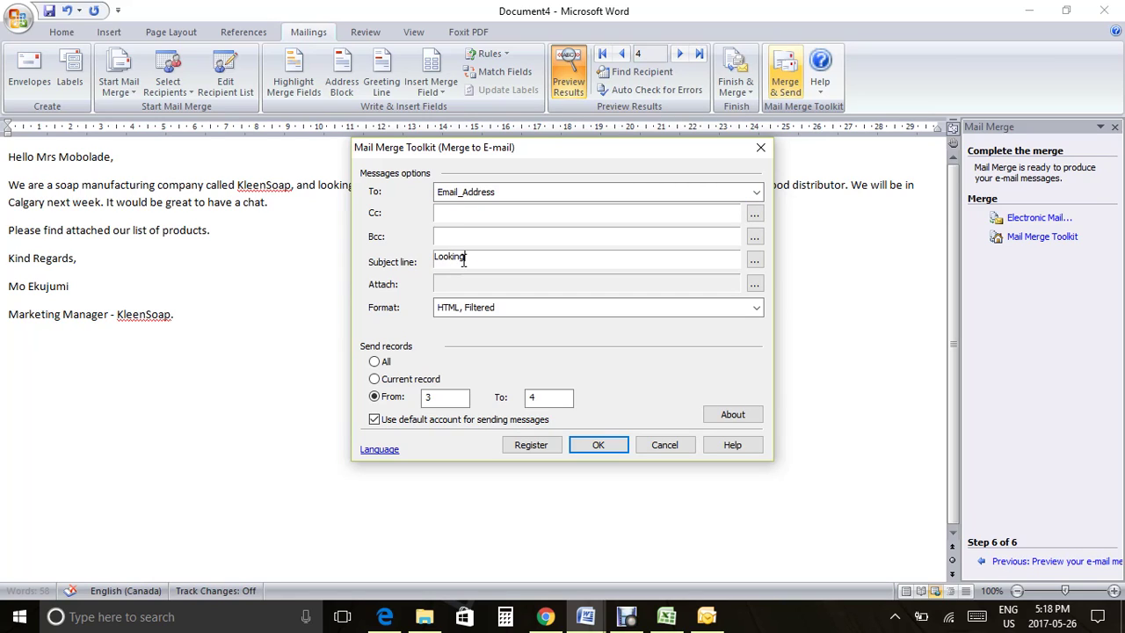
pyautogui.write('Looking for distributor')
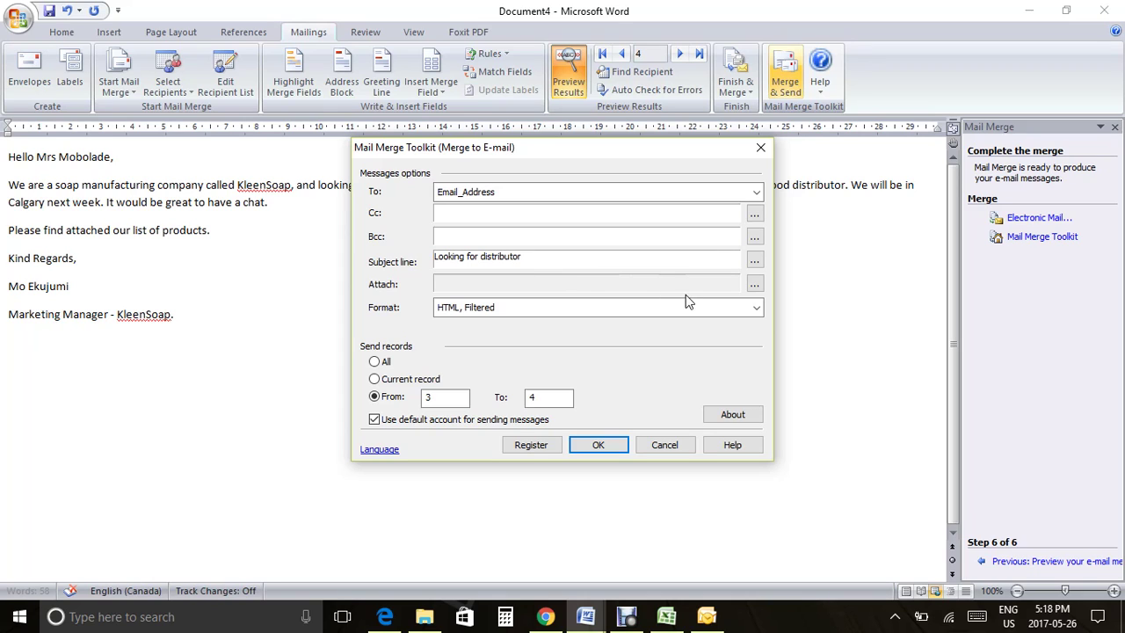
pyautogui.click(760, 148)
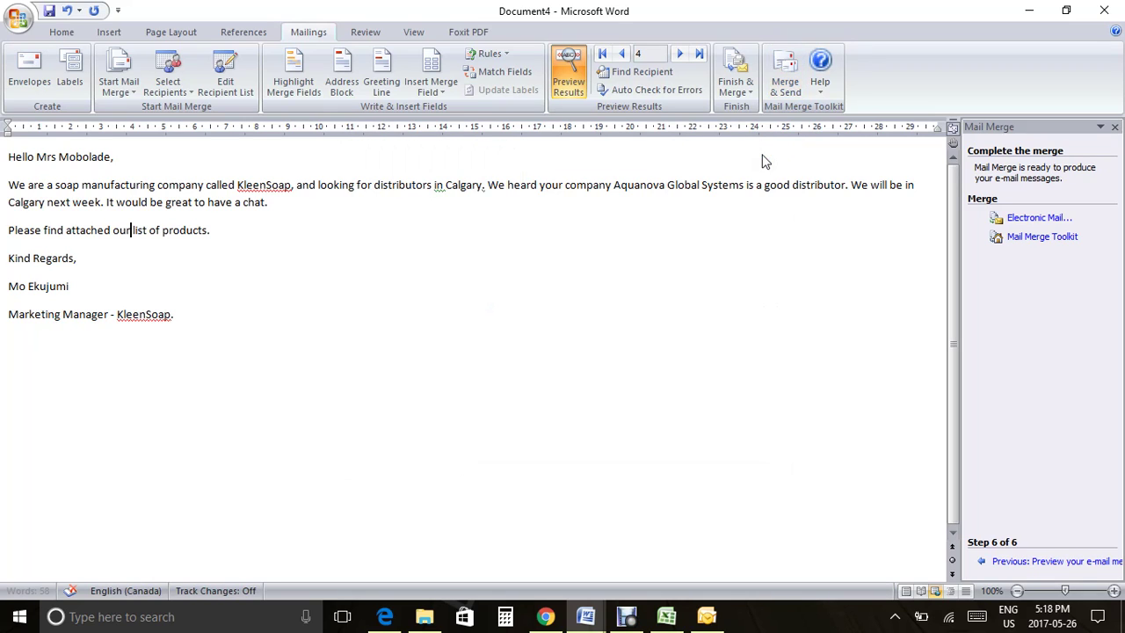
pyautogui.click(787, 79)
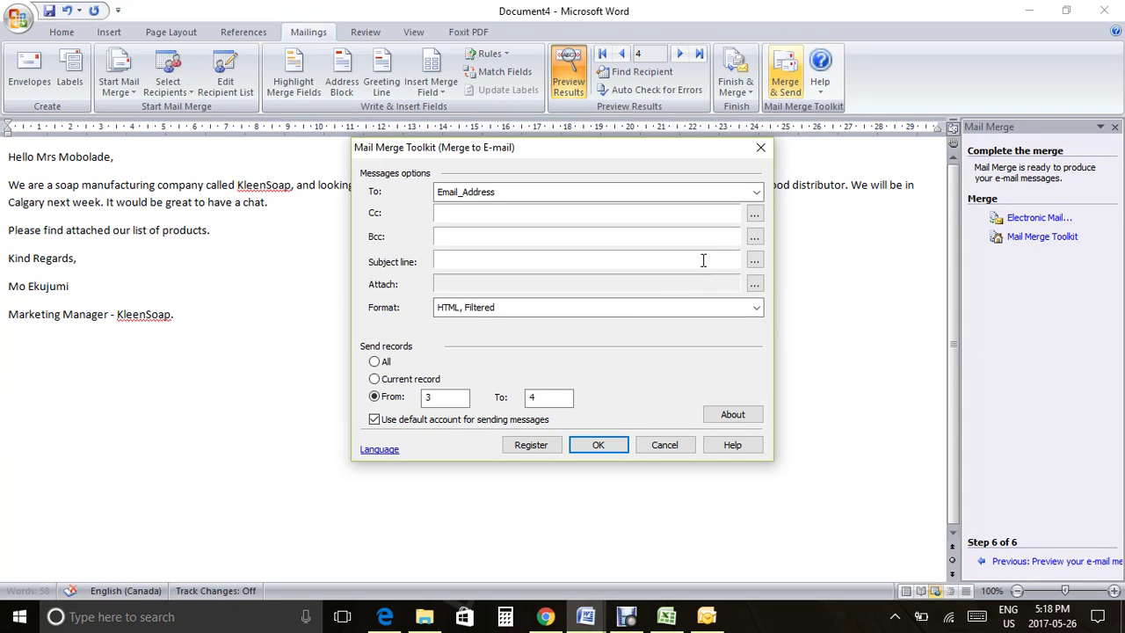
pyautogui.click(648, 447)
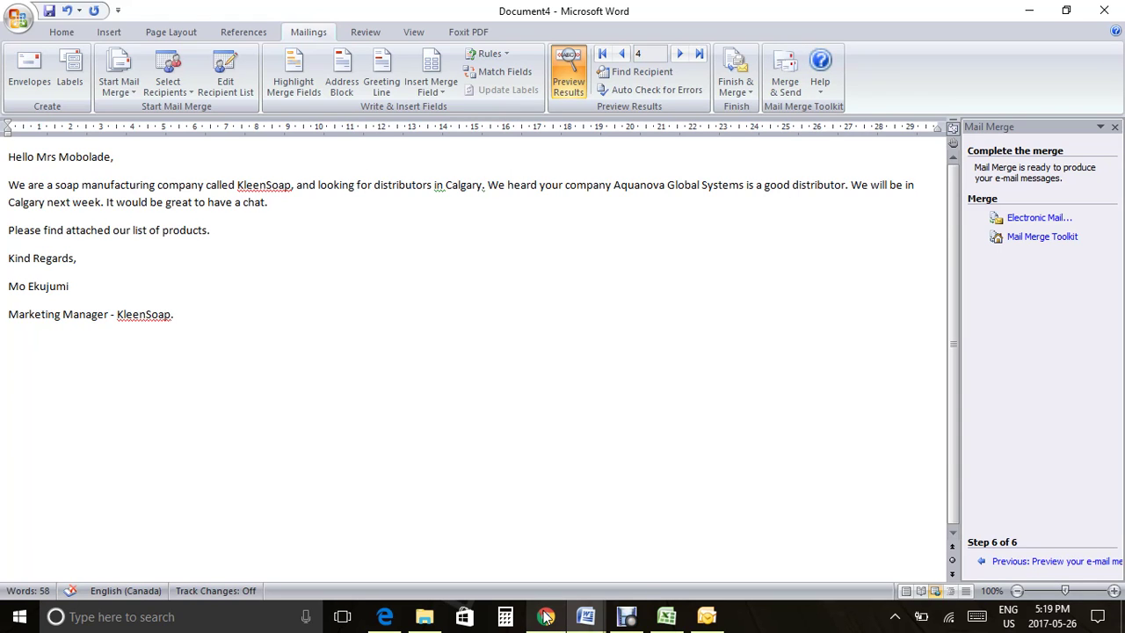
# Step: Search Google in a new Chrome tab for 'mail merge toolkit'
pyautogui.moveTo(546, 614)
pyautogui.click(548, 562)
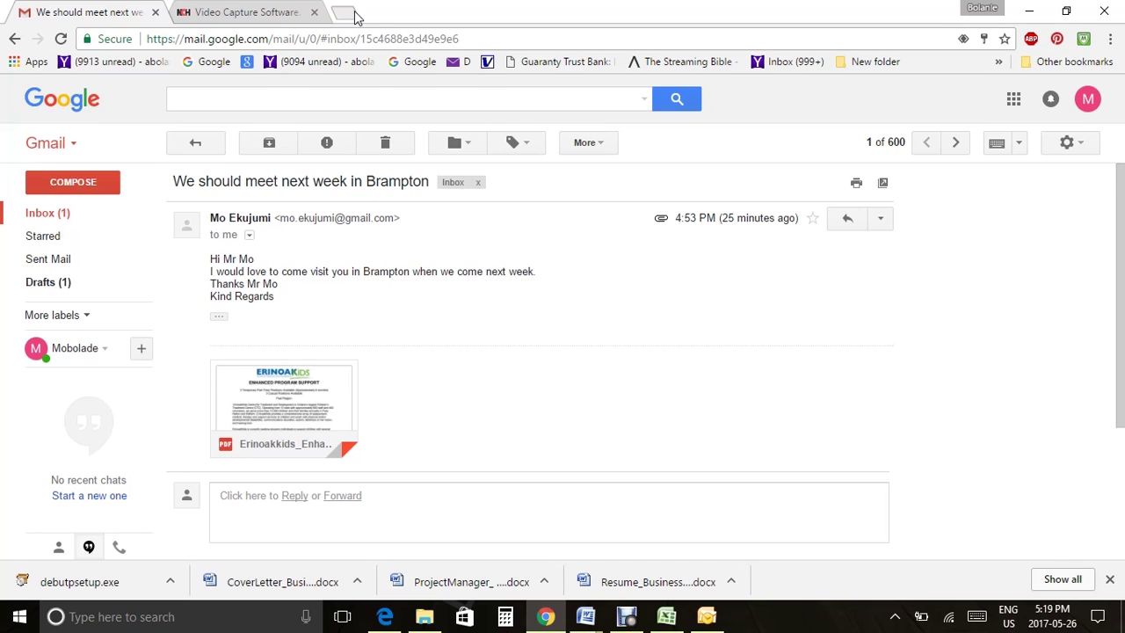
pyautogui.click(354, 13)
pyautogui.write('mail me')
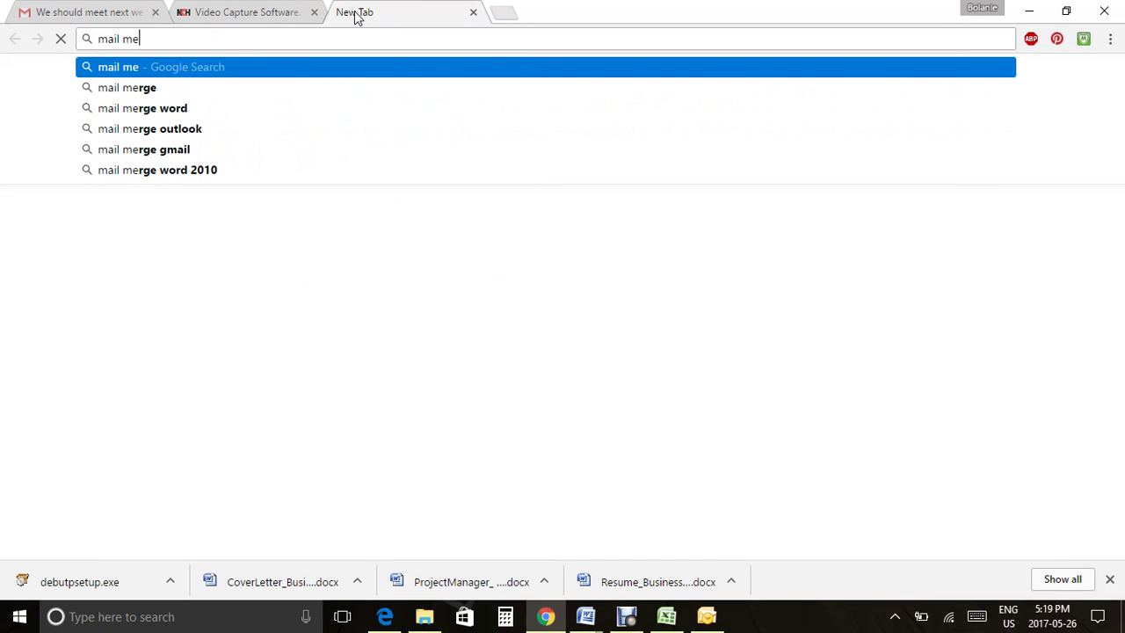
pyautogui.write('rge toolkit')
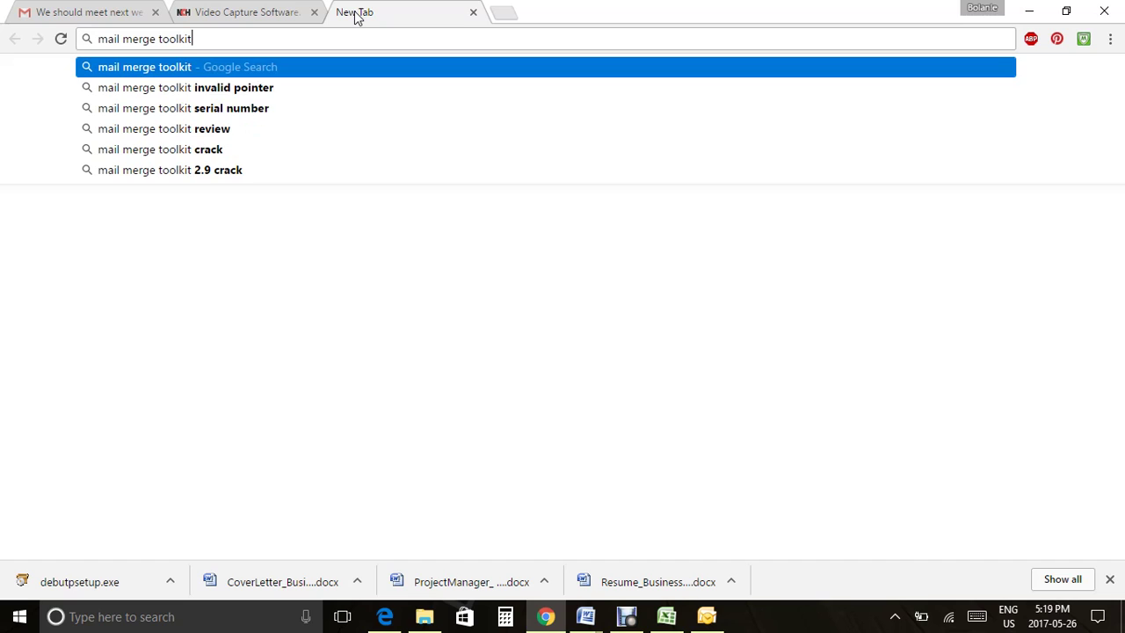
pyautogui.press('Return')
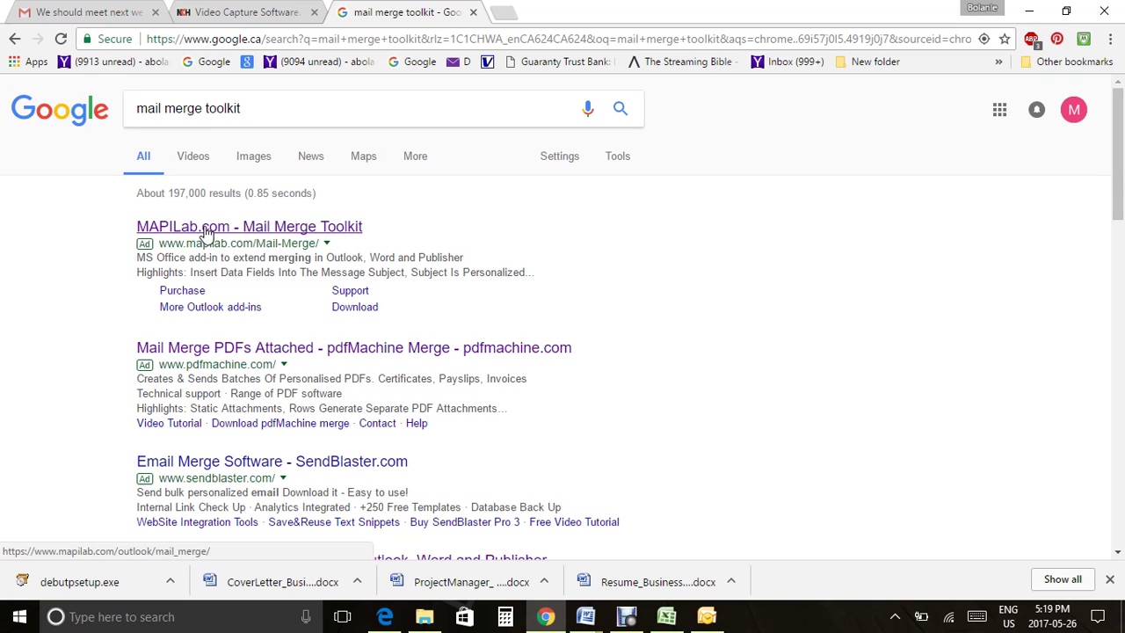
# Step: Open and browse MAPILab's Mail Merge Toolkit page in a new tab, then return to Word
pyautogui.middleClick(246, 230)
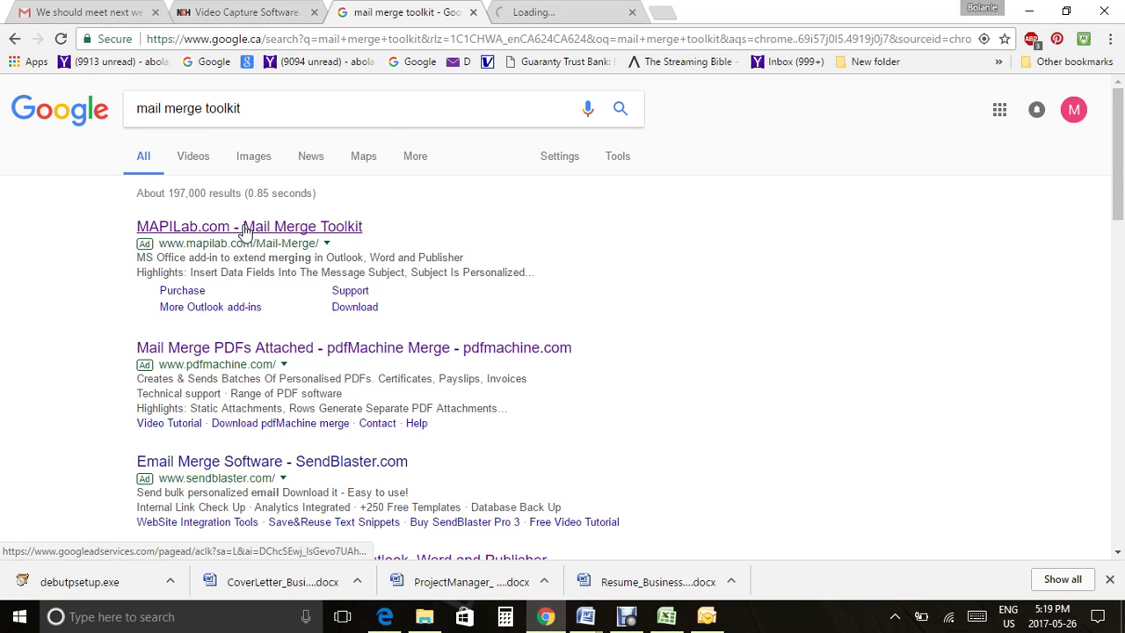
pyautogui.click(569, 11)
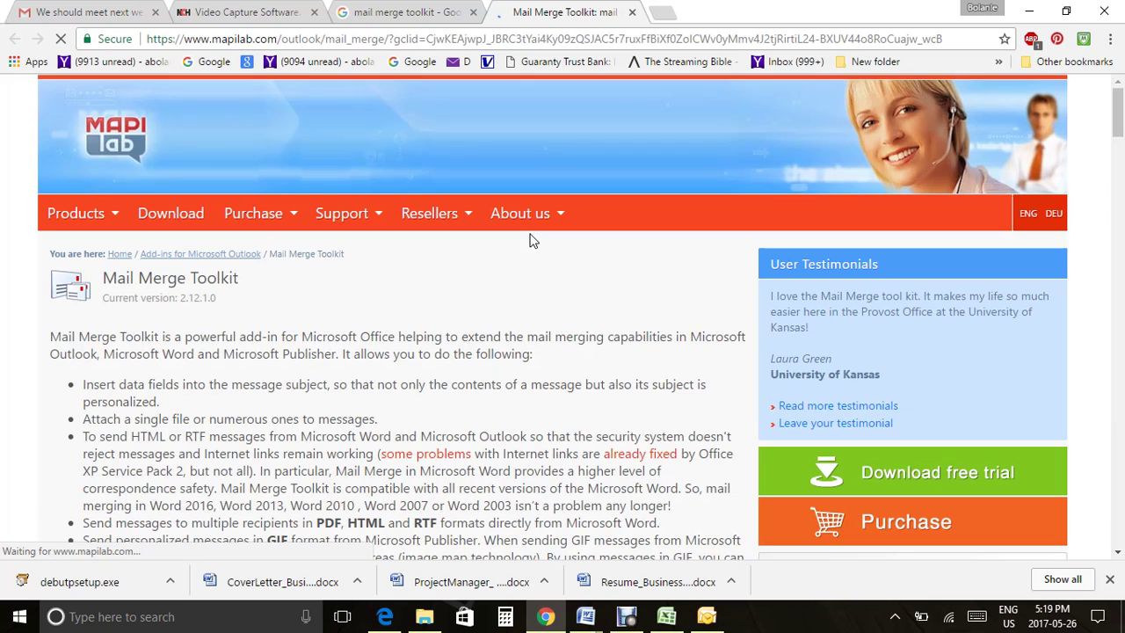
pyautogui.scroll(-1, 856, 451)
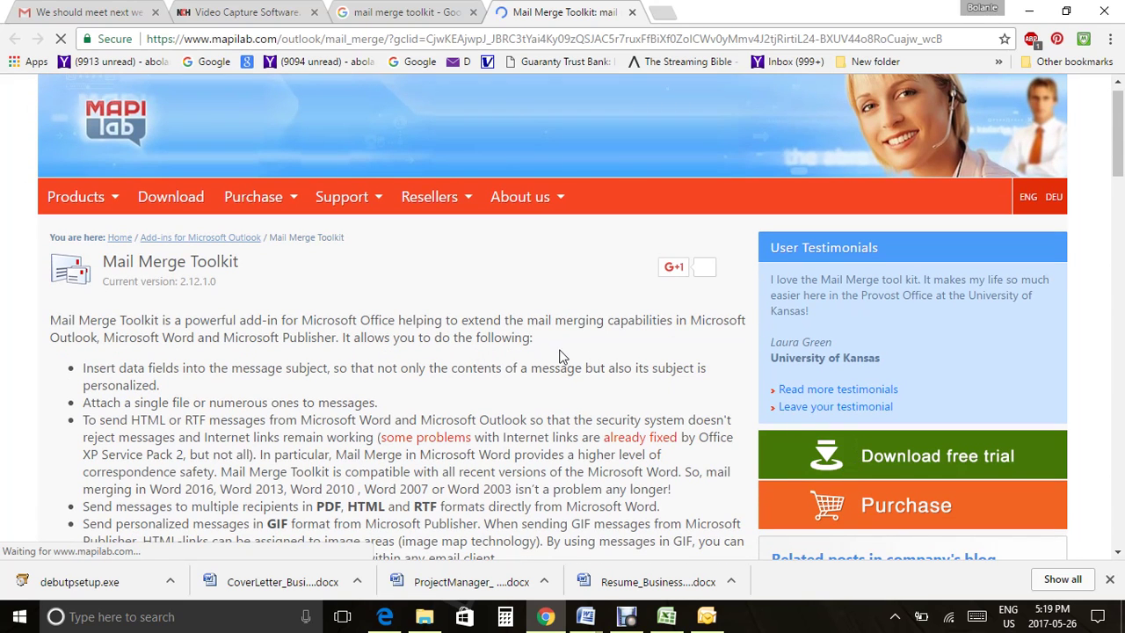
pyautogui.scroll(-1, 560, 351)
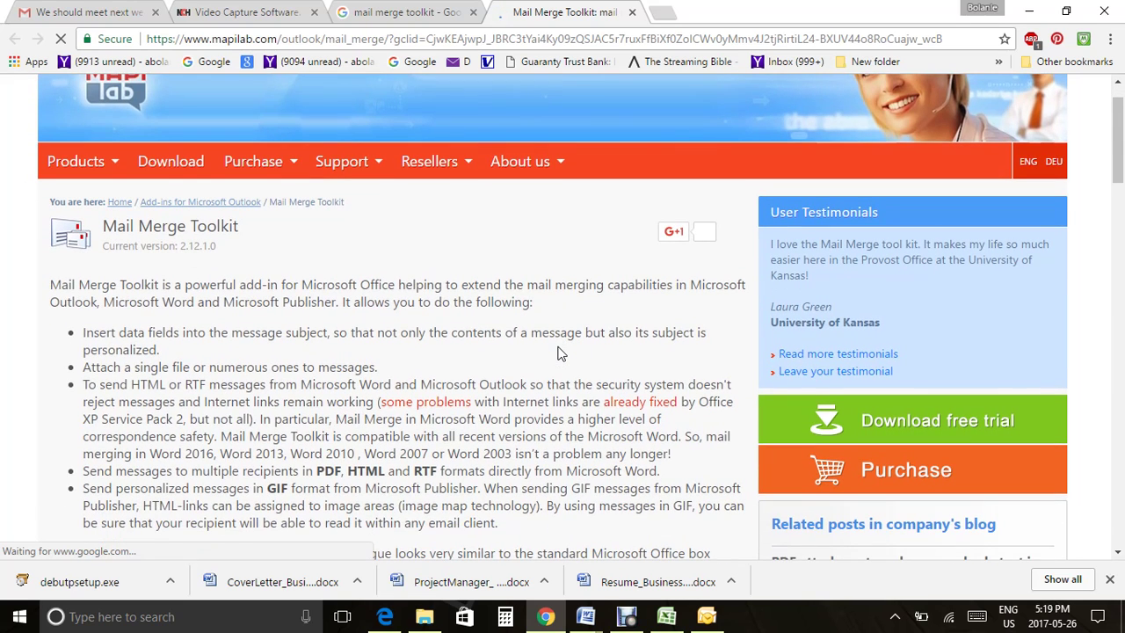
pyautogui.click(381, 15)
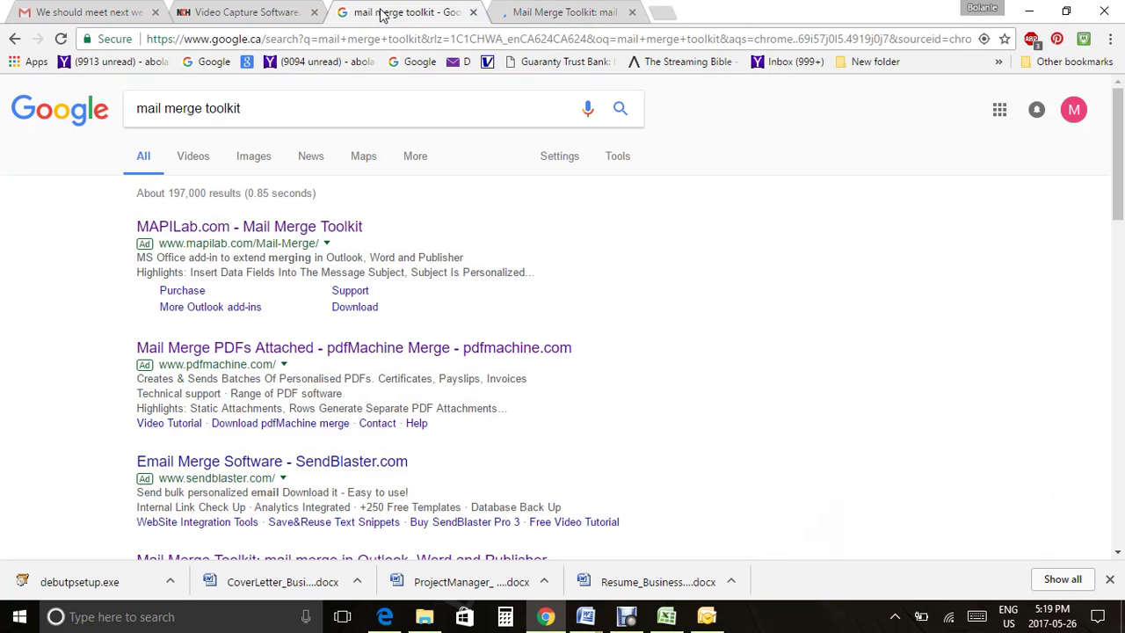
pyautogui.hotkey('alt', 'Tab')
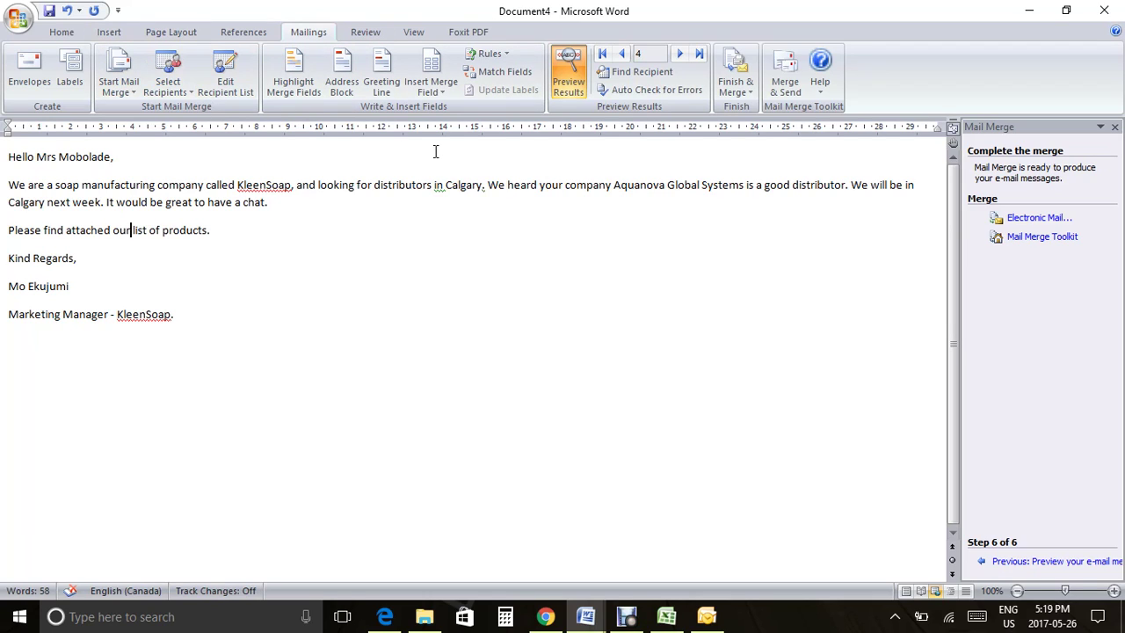
# Step: Relaunch the Step-by-Step Mail Merge Wizard from the Mailings ribbon
pyautogui.click(113, 35)
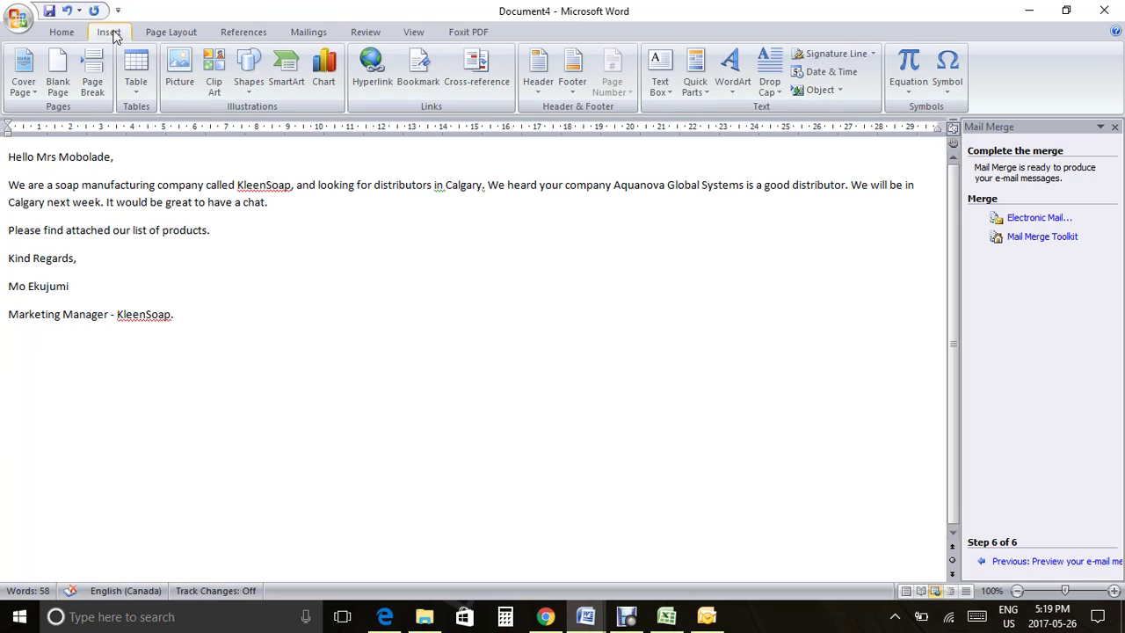
pyautogui.click(309, 34)
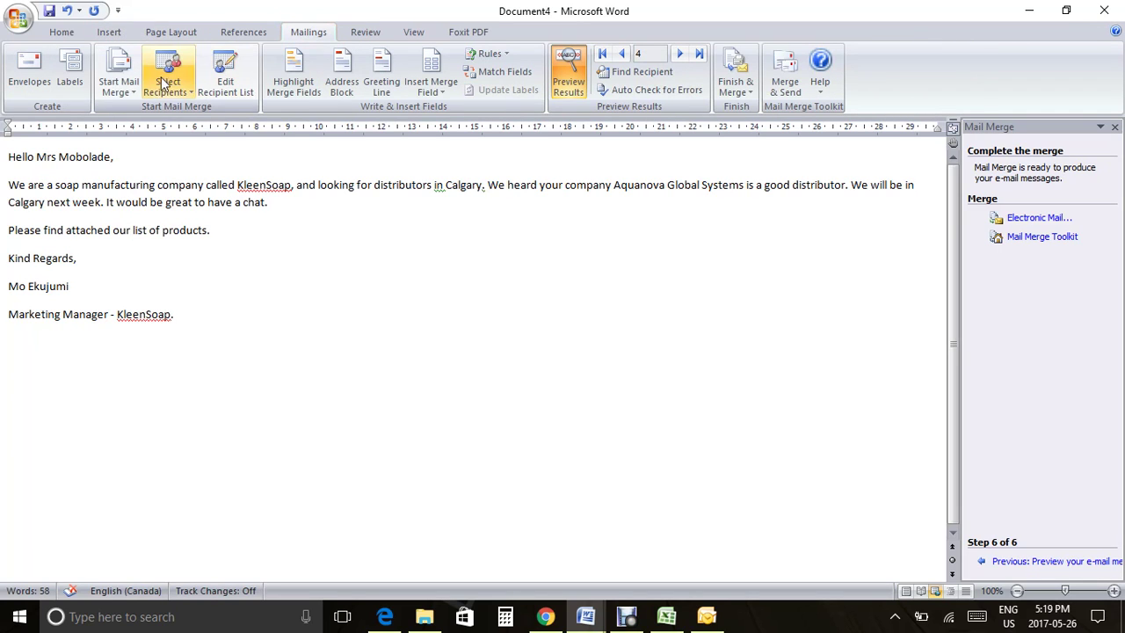
pyautogui.click(119, 87)
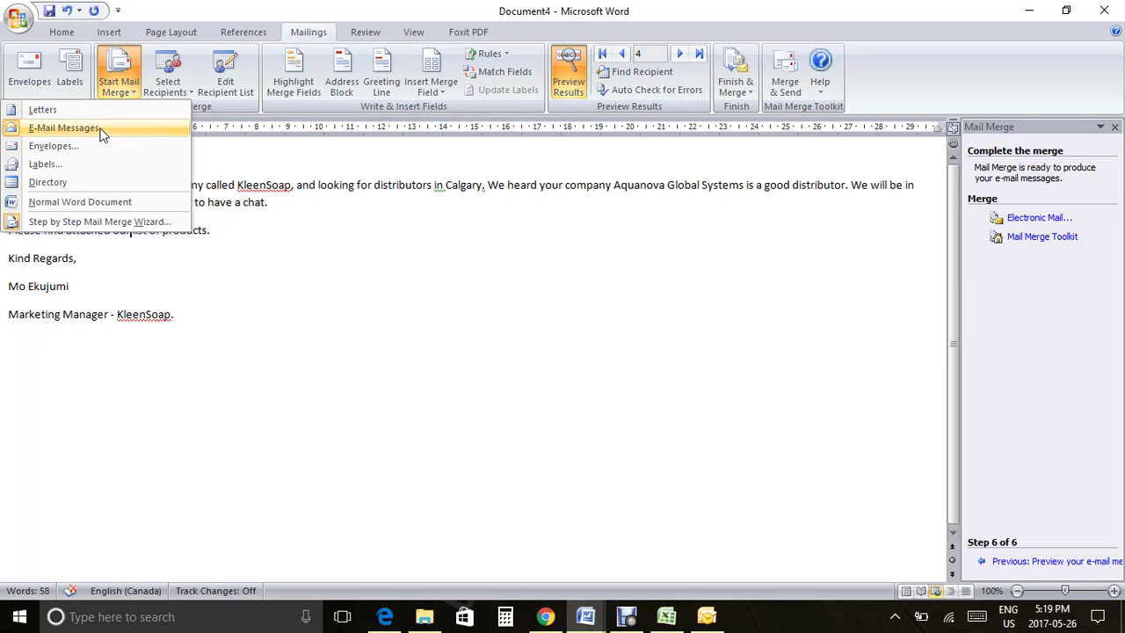
pyautogui.click(143, 223)
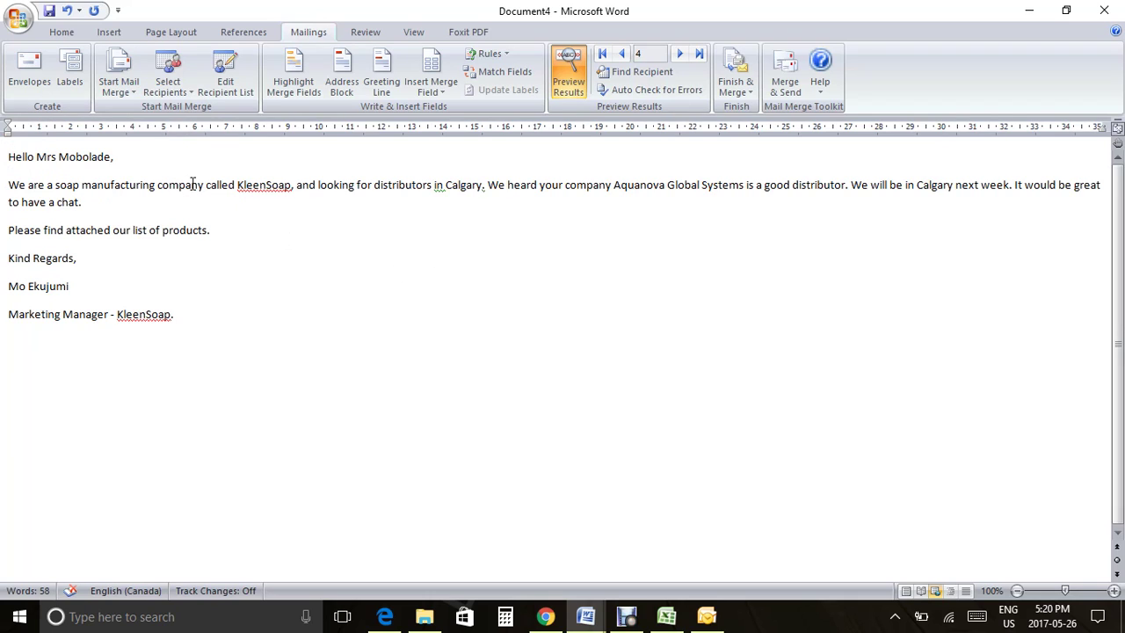
pyautogui.click(168, 87)
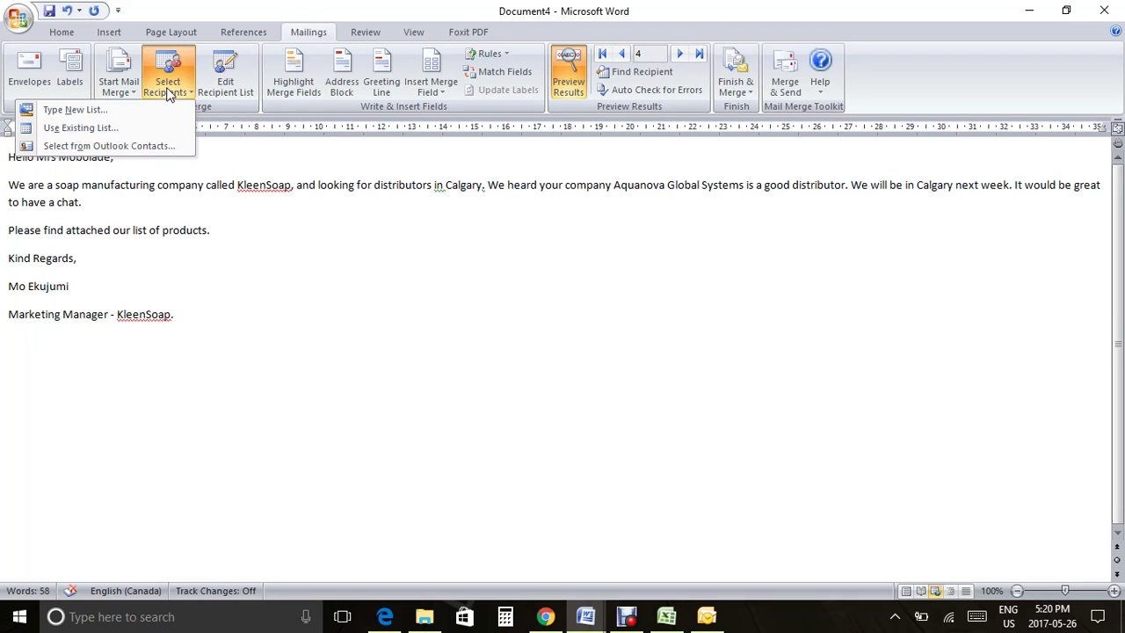
pyautogui.click(119, 88)
pyautogui.click(65, 222)
# Step: Step the wizard back to document type, then forward to the Preview step
pyautogui.click(1003, 562)
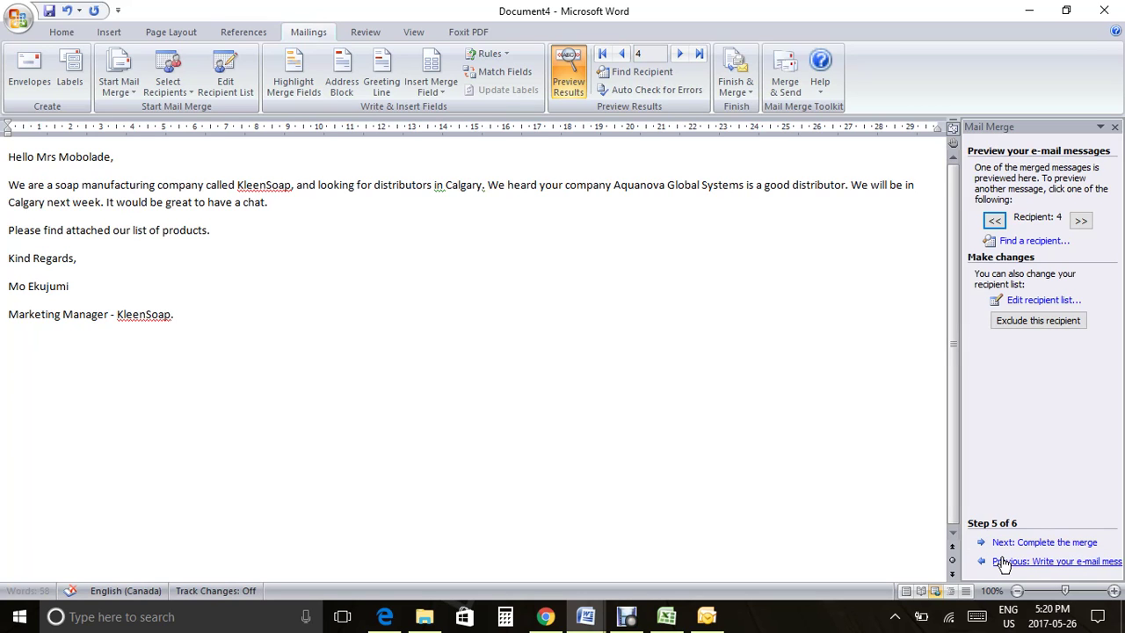
pyautogui.click(1003, 561)
pyautogui.click(1004, 561)
pyautogui.click(1003, 561)
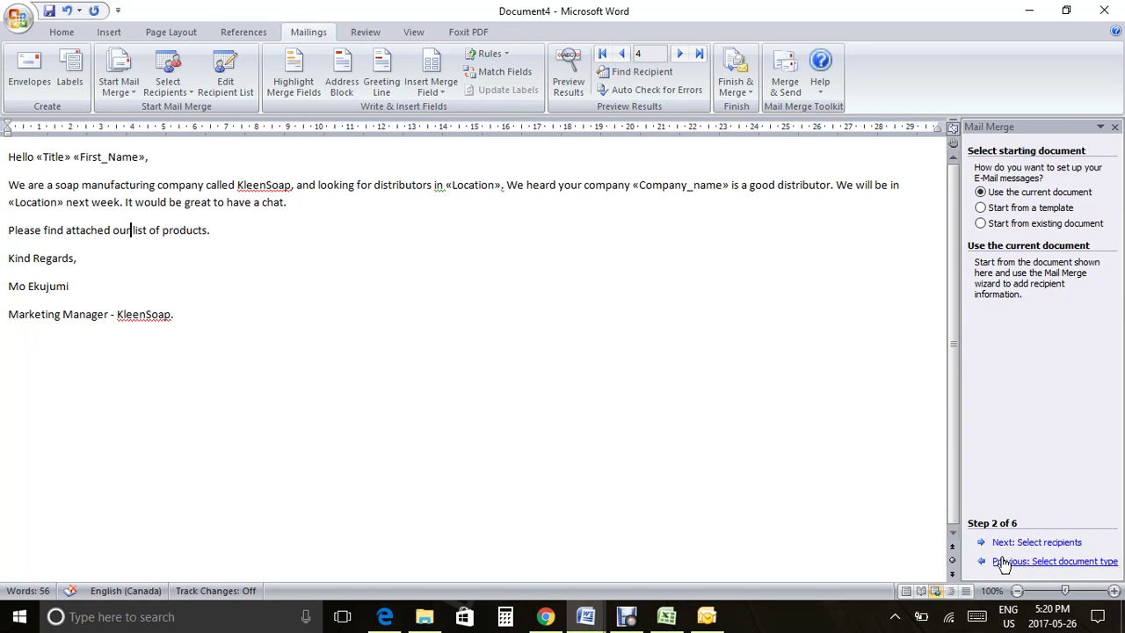
pyautogui.click(1004, 561)
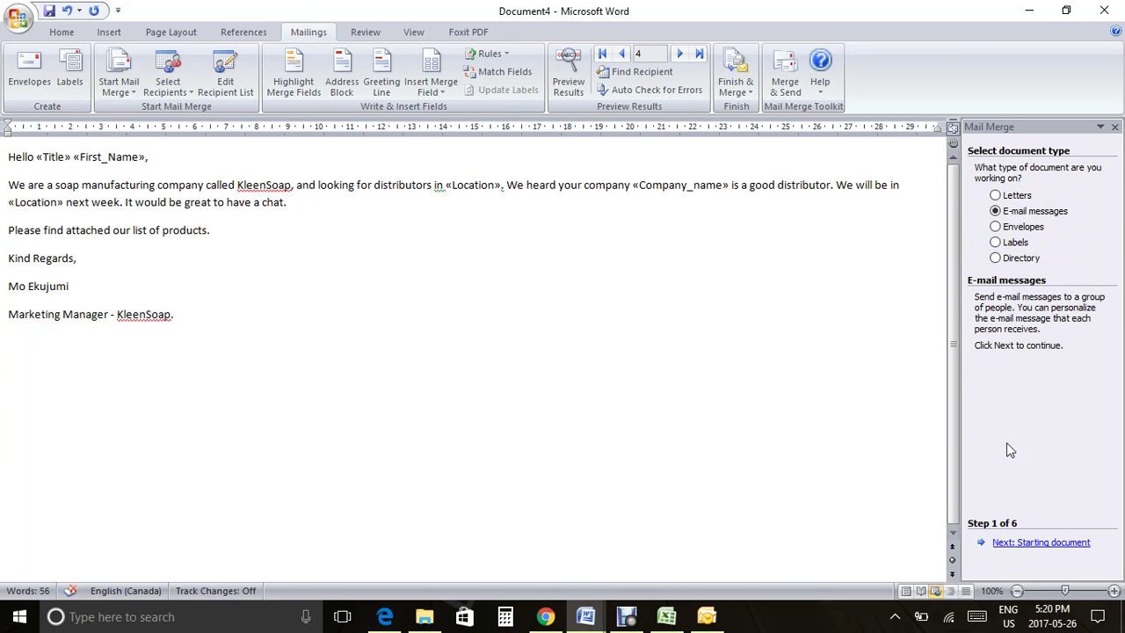
pyautogui.click(1057, 543)
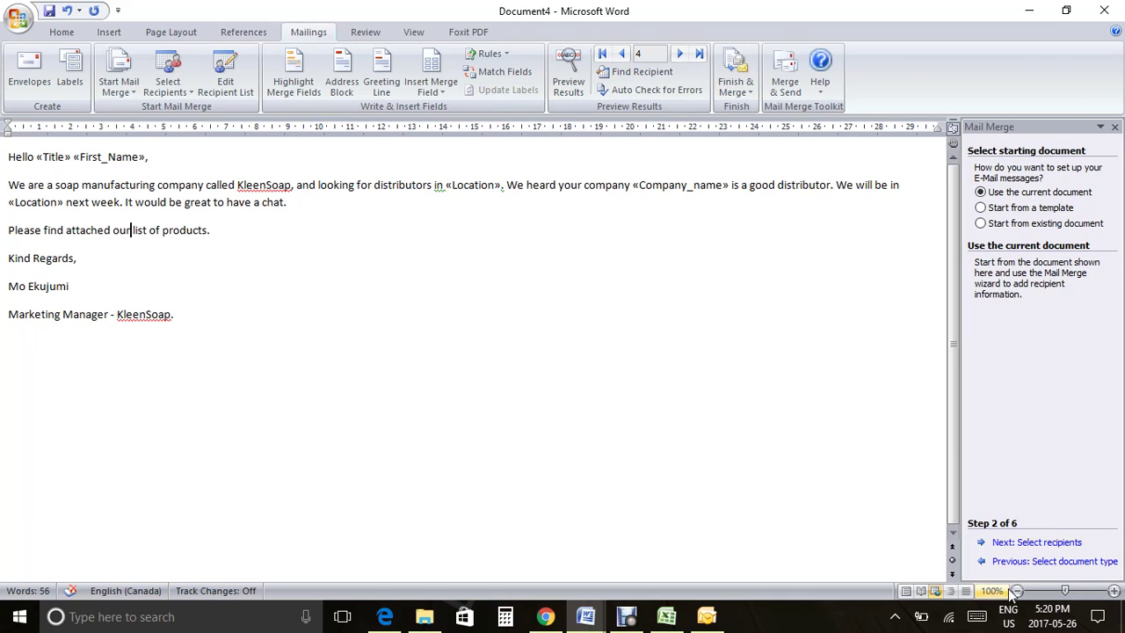
pyautogui.click(1037, 545)
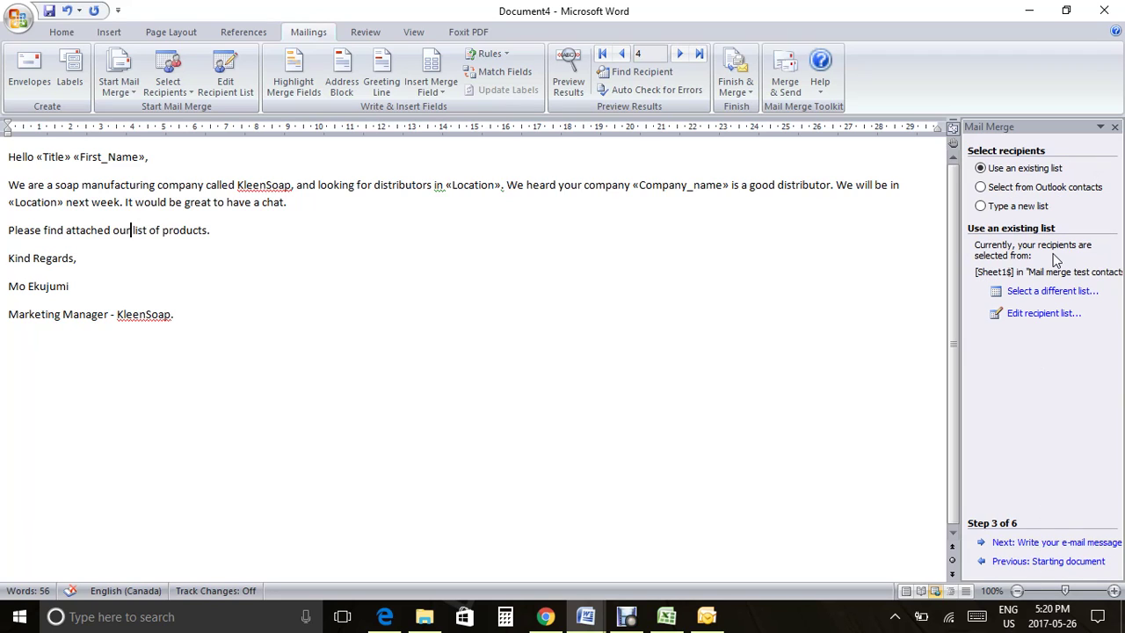
pyautogui.click(1038, 543)
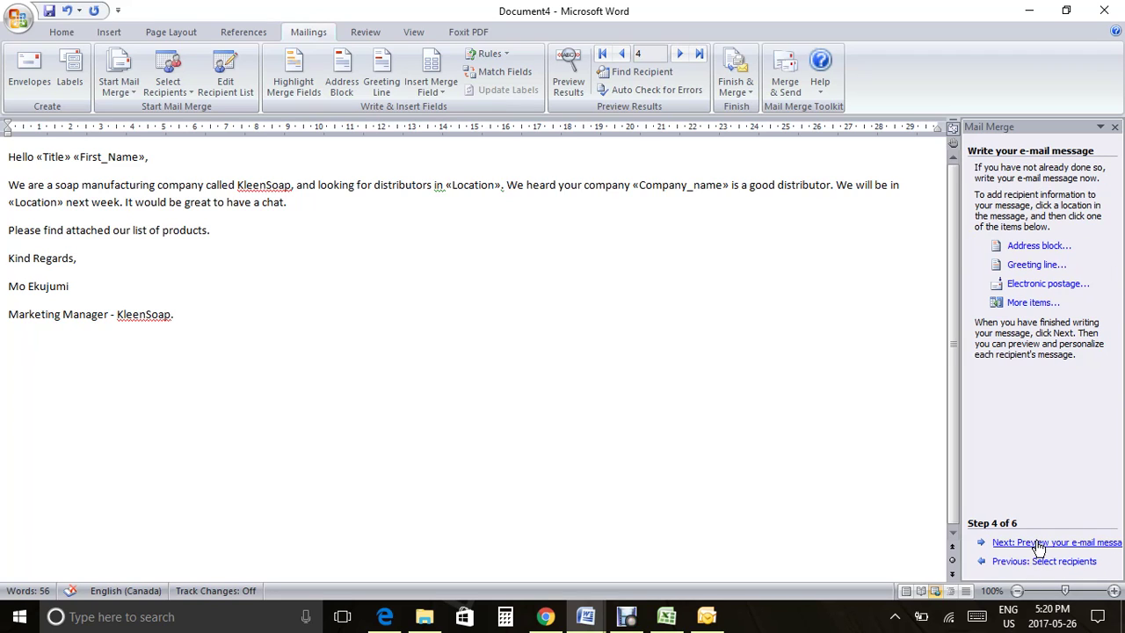
pyautogui.click(1038, 543)
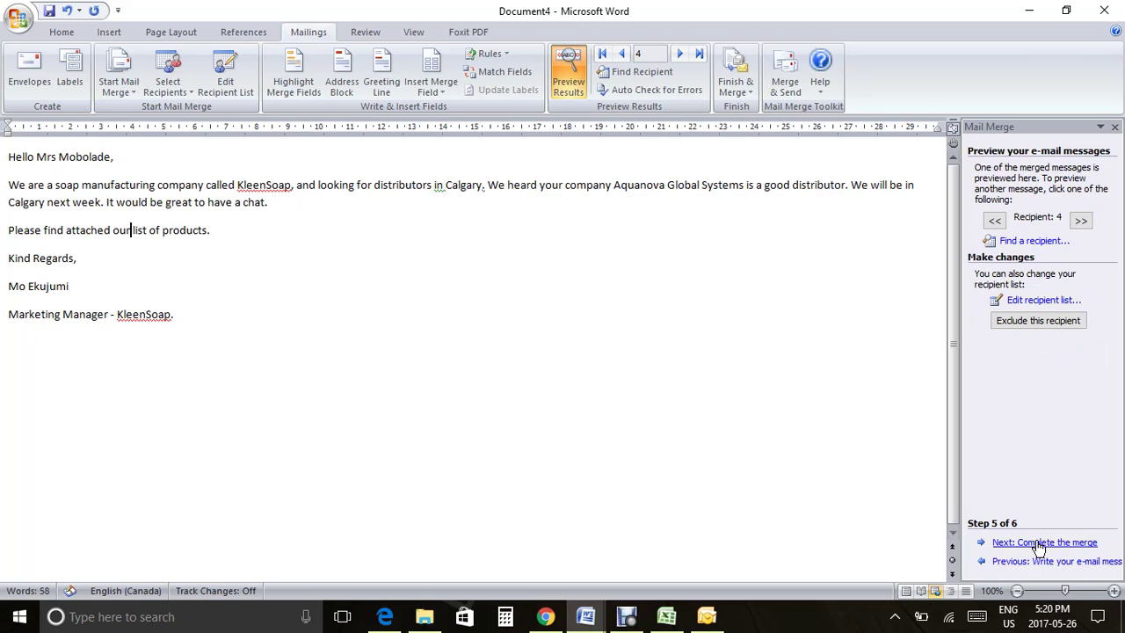
# Step: Preview back to Recipient 1, then advance to Complete the merge
pyautogui.click(995, 221)
pyautogui.click(996, 221)
pyautogui.click(995, 222)
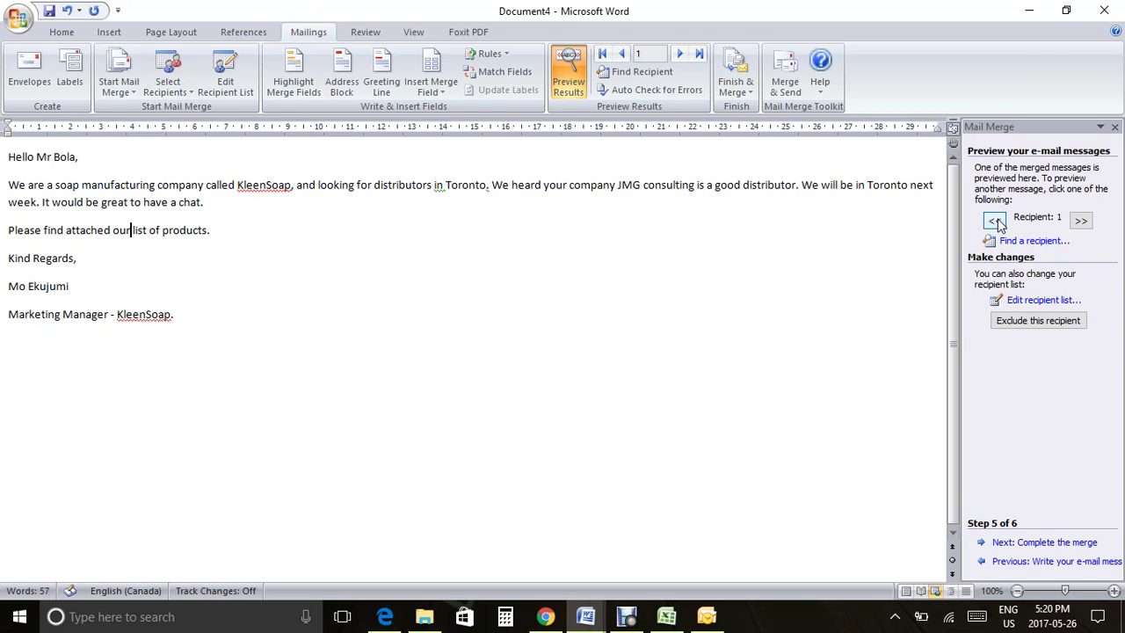
pyautogui.click(1040, 542)
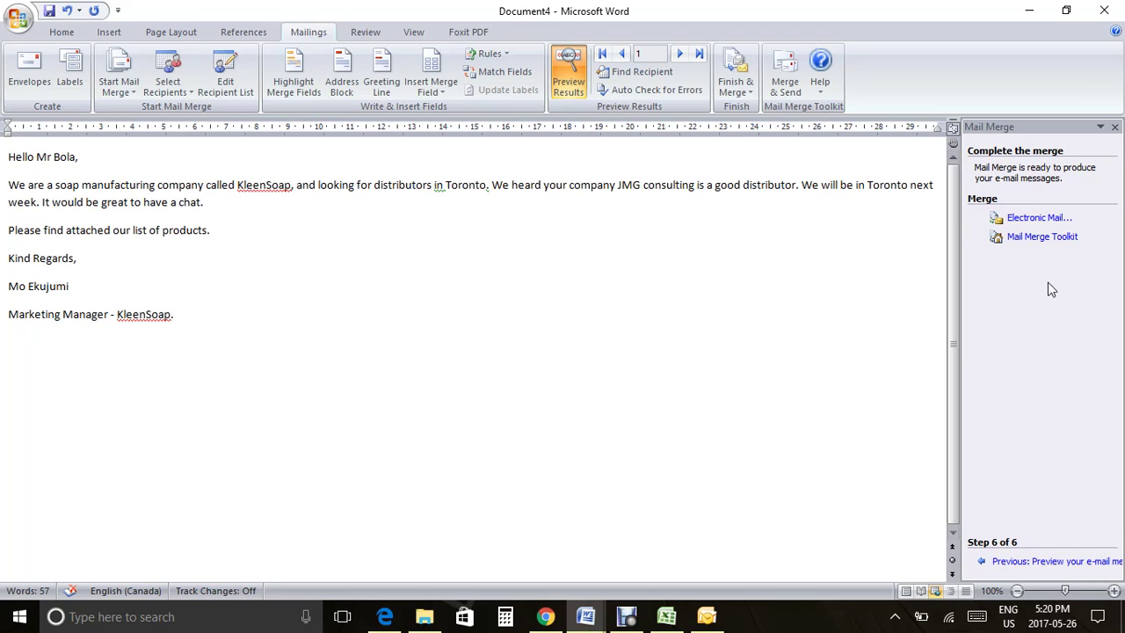
# Step: In Mail Merge Toolkit, keep To as Email_Address and type the subject 'Looking for soap distributor in'
pyautogui.click(1044, 237)
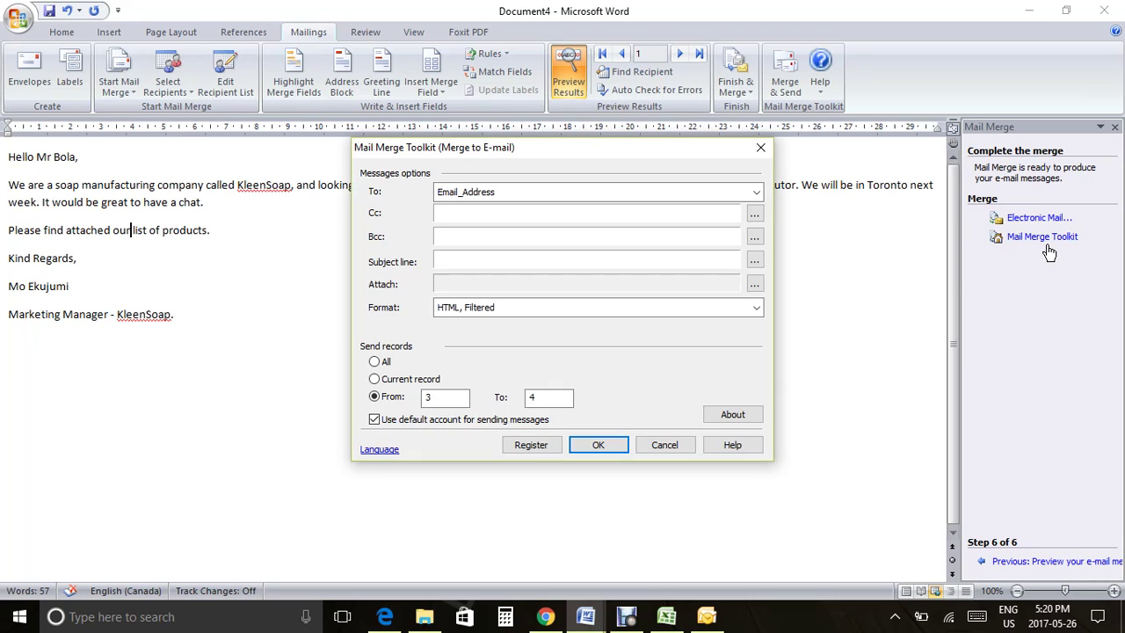
pyautogui.click(571, 194)
pyautogui.click(568, 196)
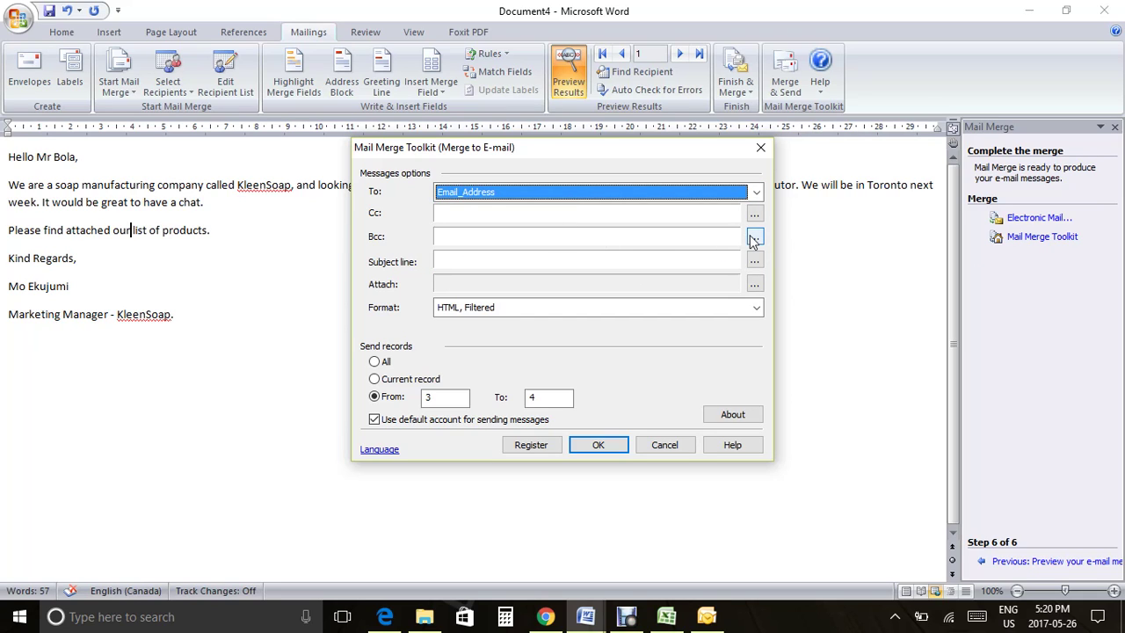
pyautogui.click(695, 261)
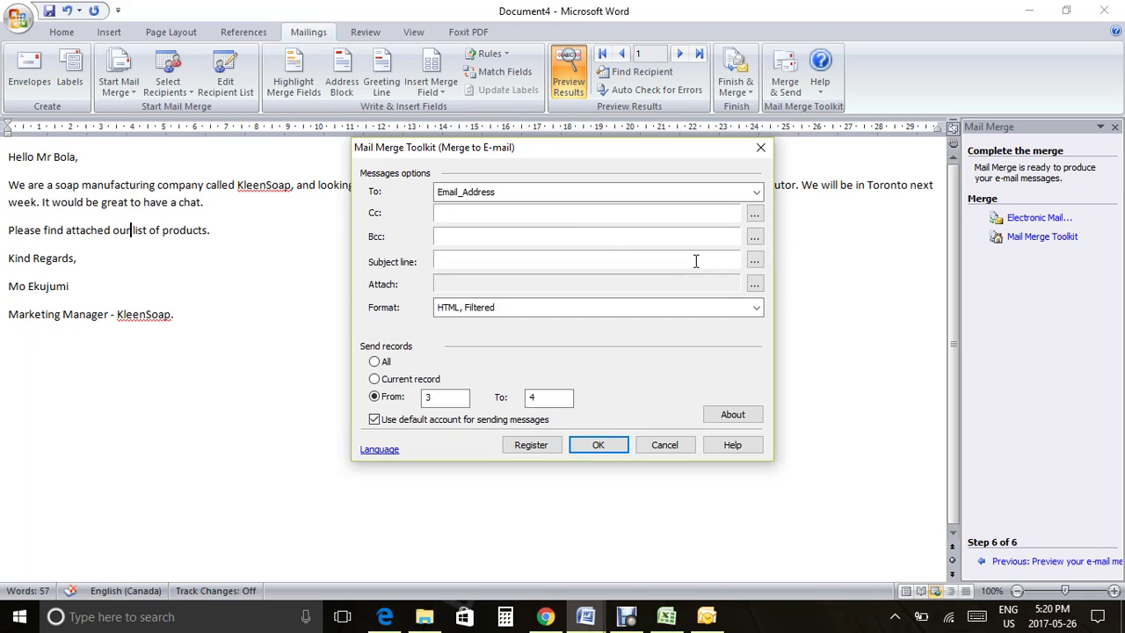
pyautogui.write('Looking for soap distributor in')
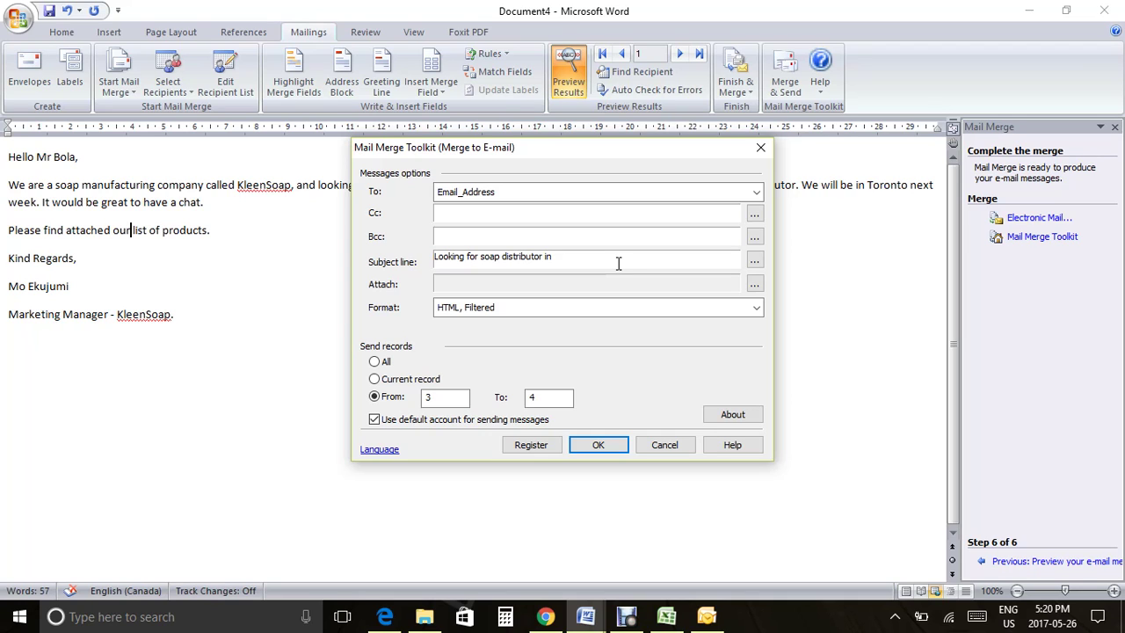
# Step: Append the Location data field to the end of the subject line
pyautogui.click(755, 260)
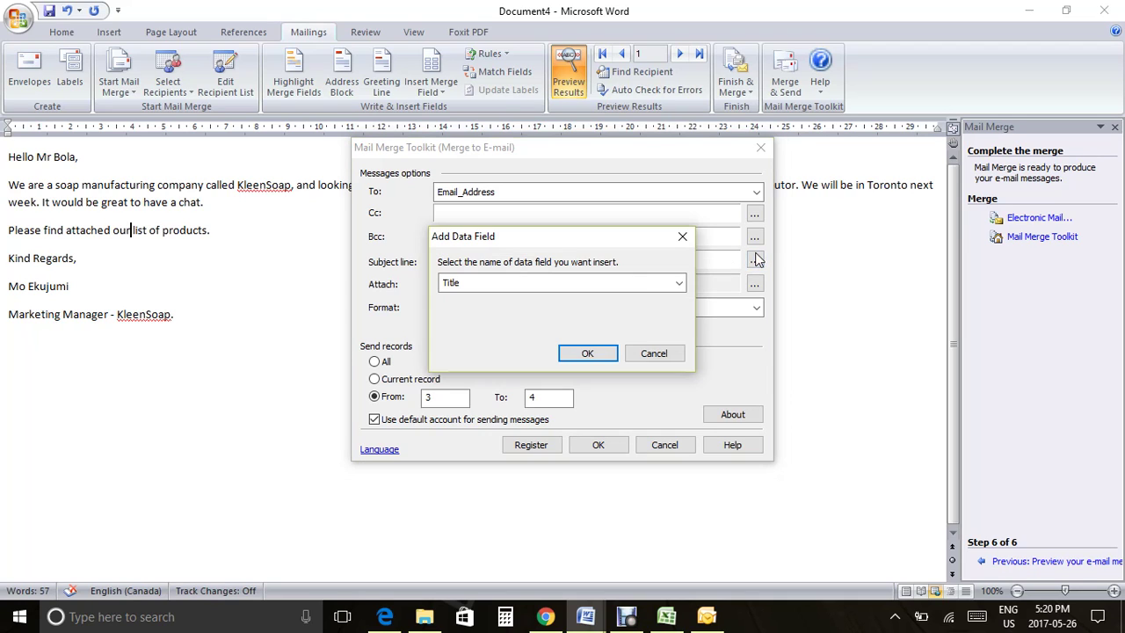
pyautogui.click(594, 293)
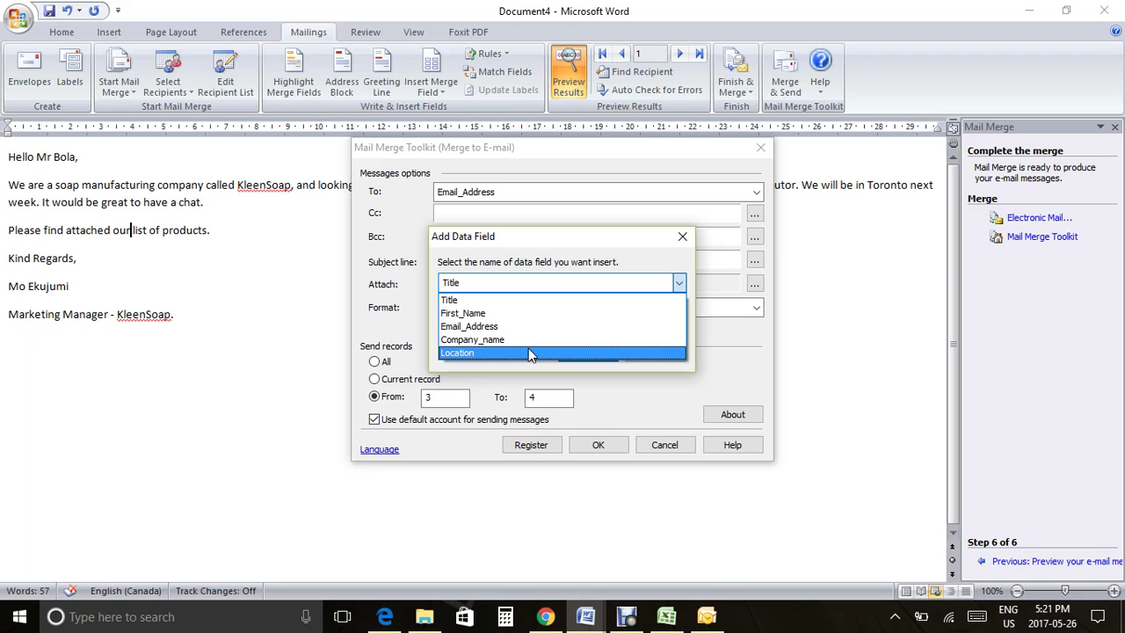
pyautogui.click(528, 351)
pyautogui.click(584, 355)
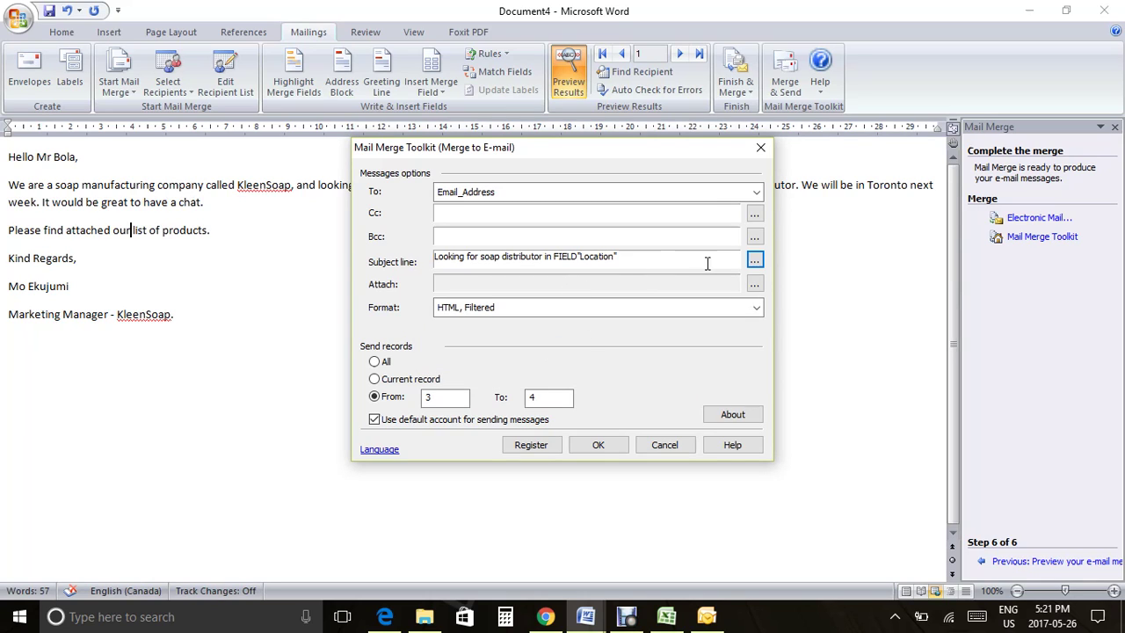
pyautogui.click(753, 284)
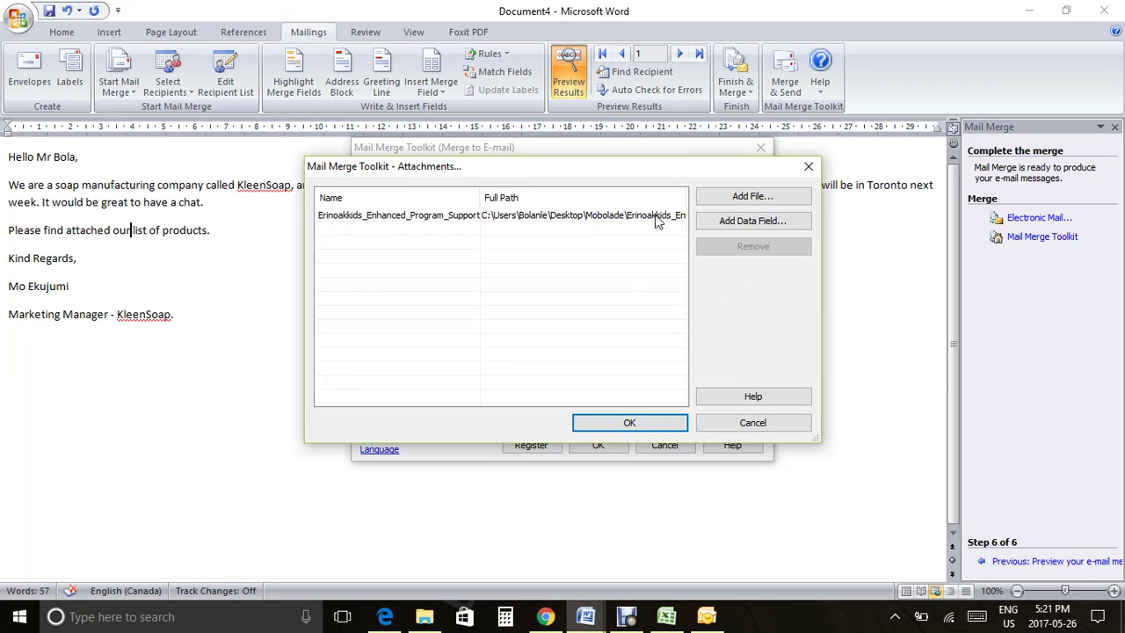
# Step: Replace the old attachment with Erinoakkids_Enhanced_Program_Support_July.pdf and send to All records
pyautogui.click(657, 218)
pyautogui.click(735, 248)
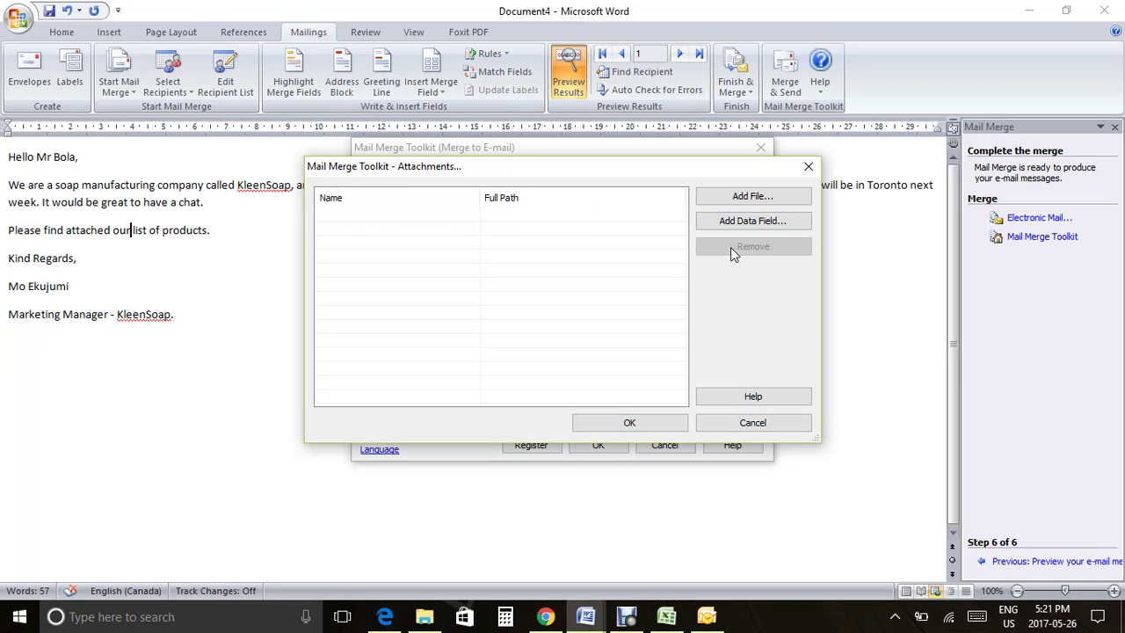
pyautogui.click(712, 195)
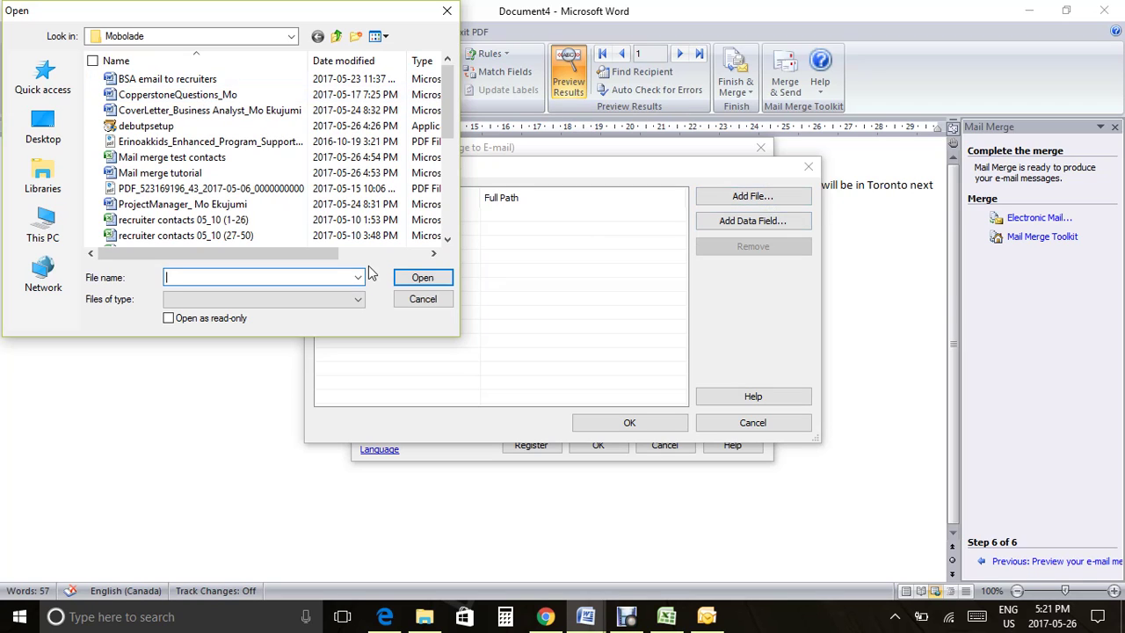
pyautogui.click(176, 141)
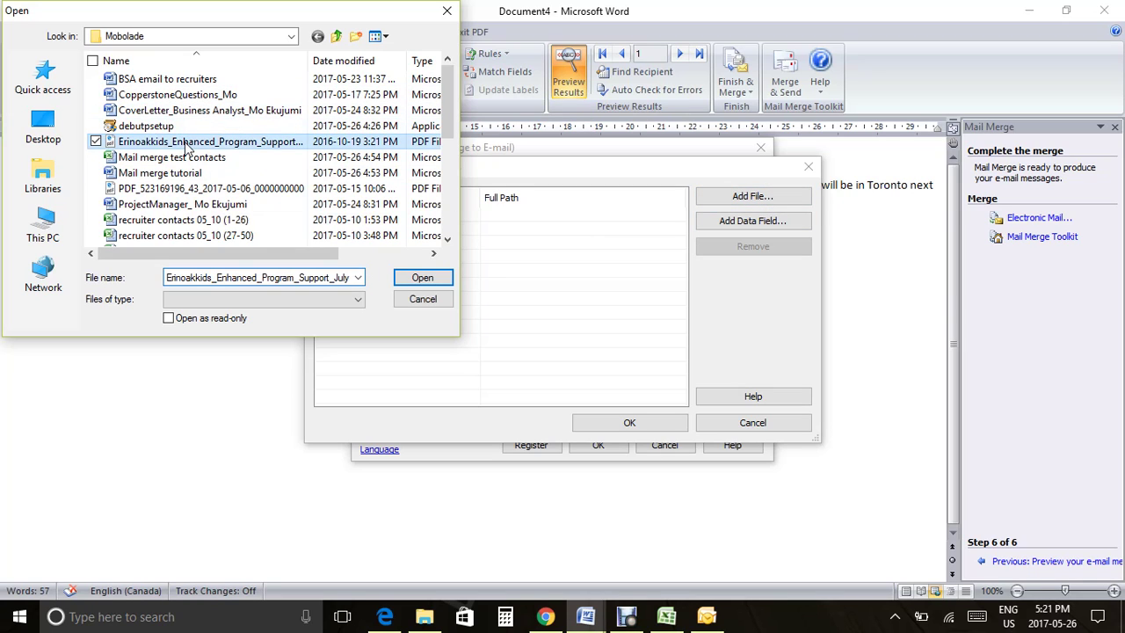
pyautogui.click(422, 278)
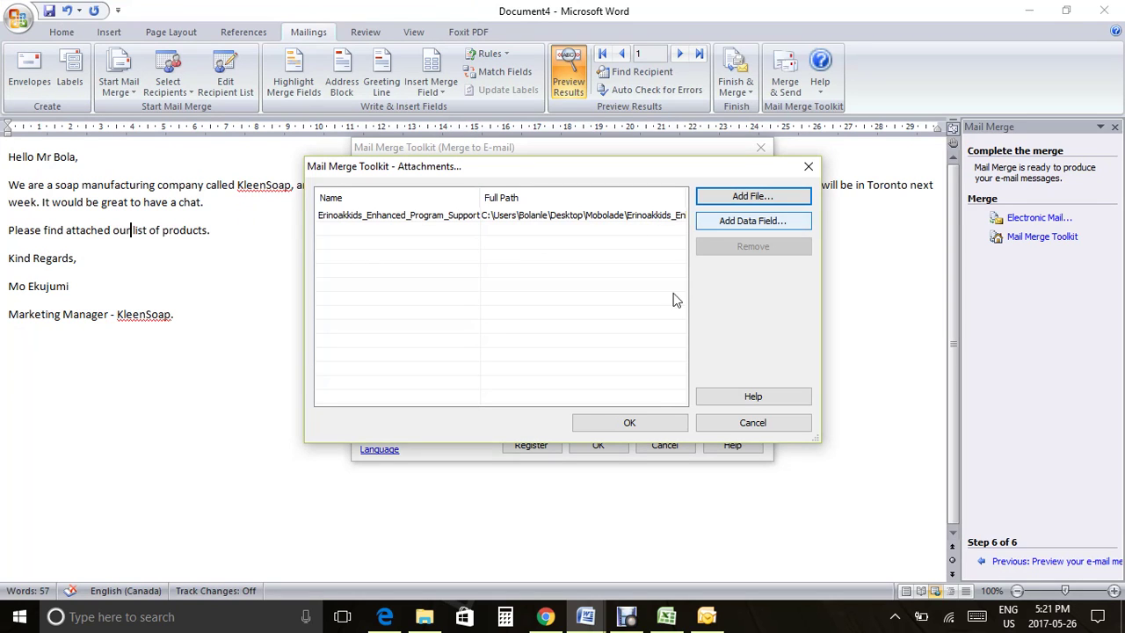
pyautogui.click(629, 420)
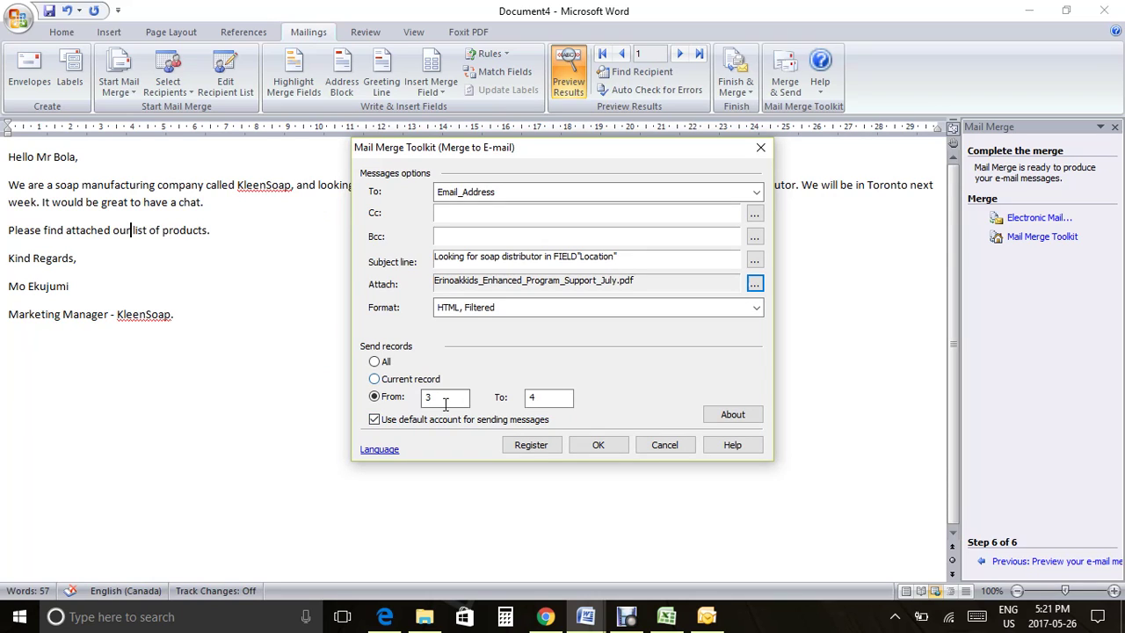
pyautogui.click(375, 363)
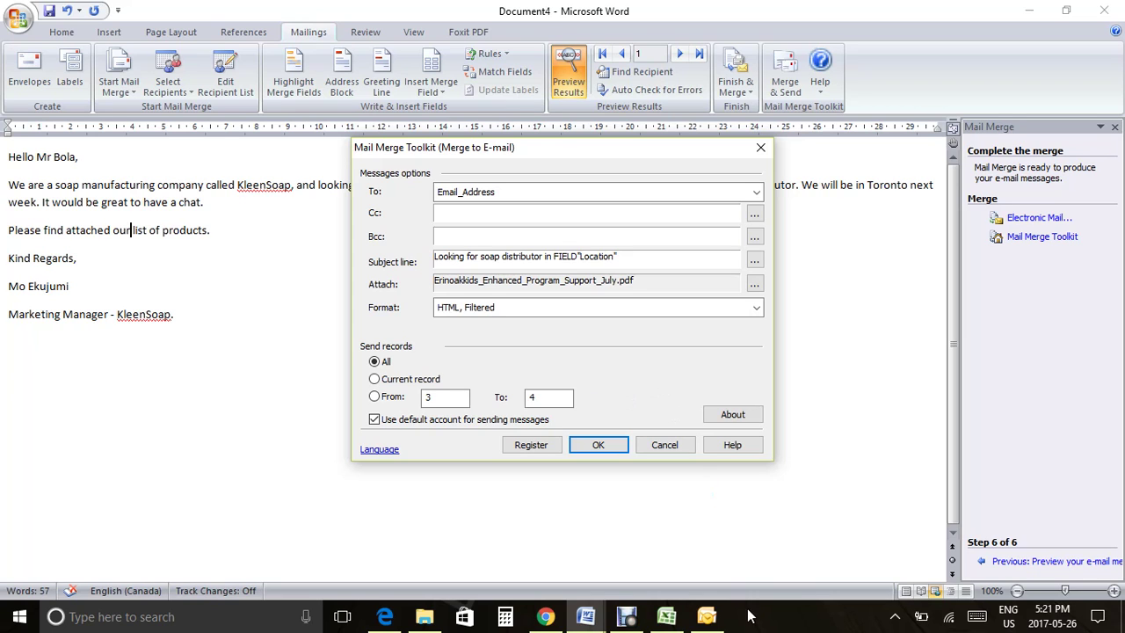
# Step: Put Outlook into Work Offline mode, then go back to Word's merge settings
pyautogui.click(707, 616)
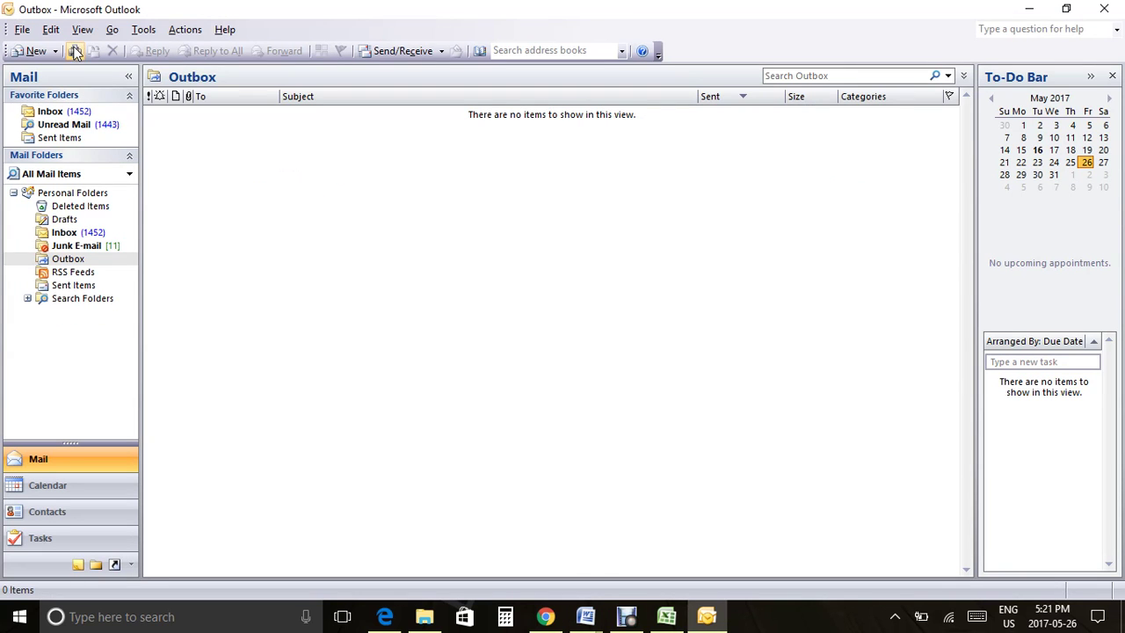
pyautogui.click(23, 31)
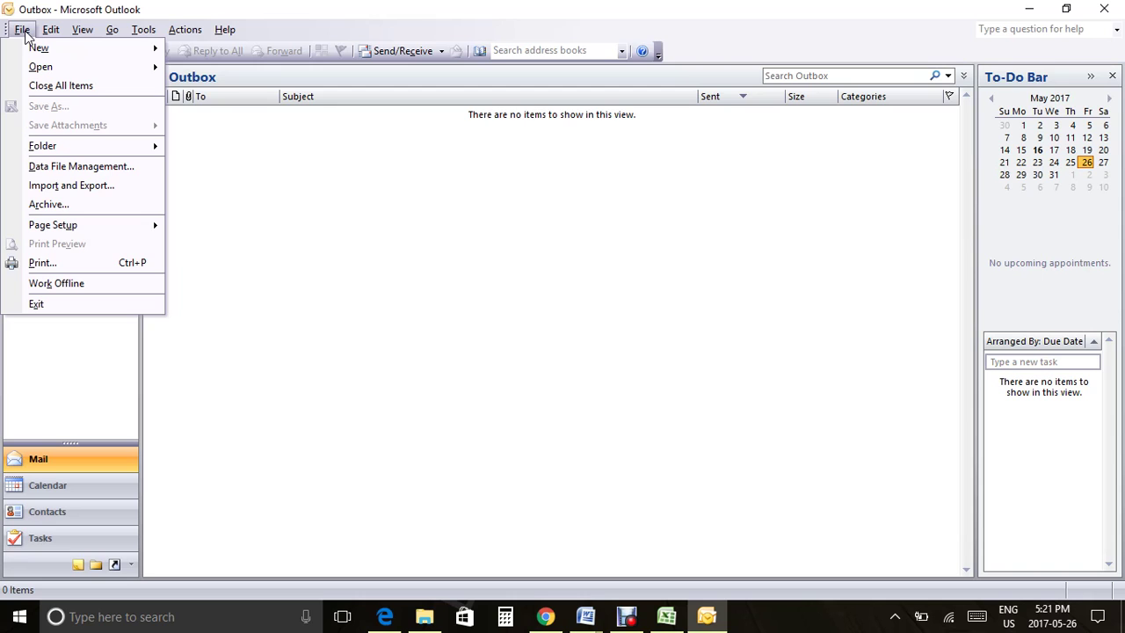
pyautogui.click(62, 283)
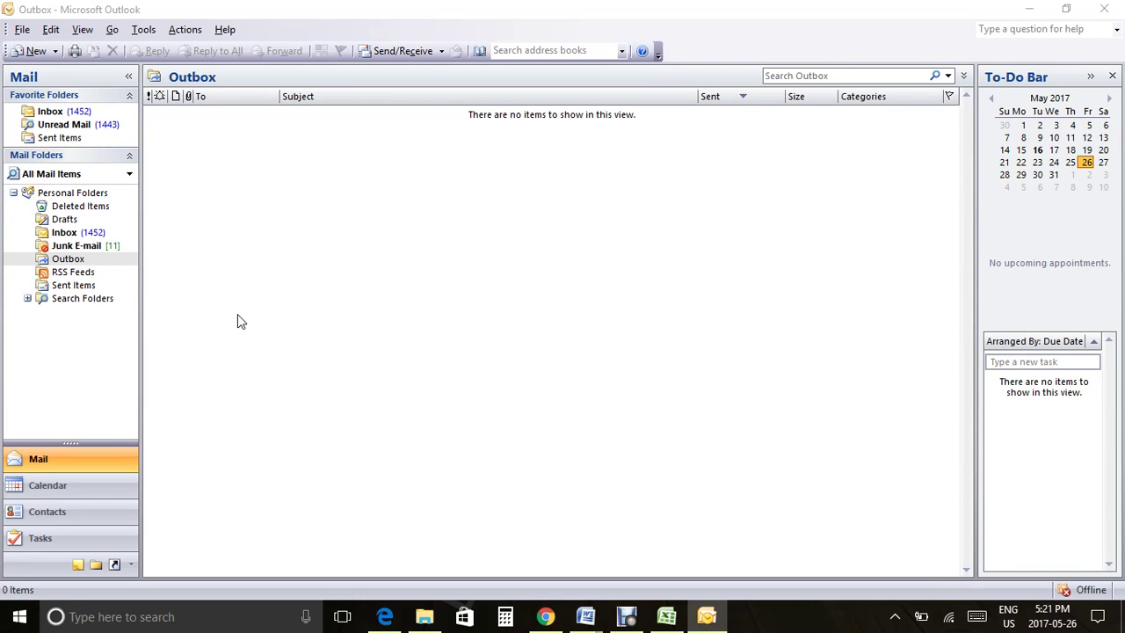
pyautogui.hotkey('alt', 'Tab')
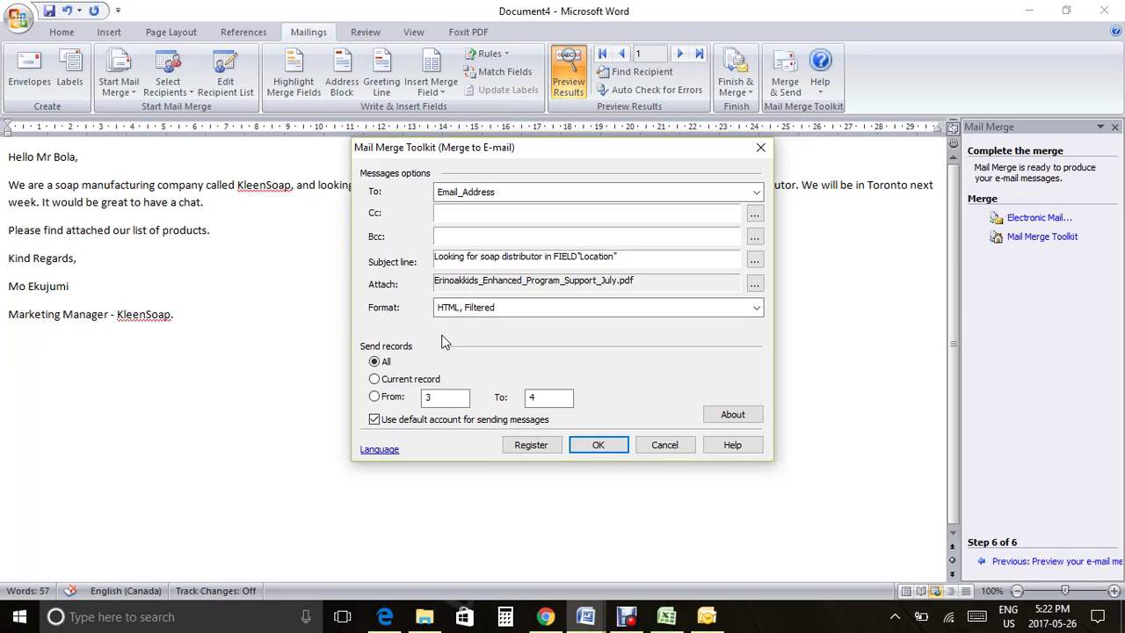
# Step: Try a record range, entering From 1 and To 2, then To 25
pyautogui.click(428, 397)
pyautogui.click(376, 397)
pyautogui.click(436, 396)
pyautogui.press('BackSpace')
pyautogui.write('1')
pyautogui.click(554, 396)
pyautogui.press('BackSpace')
pyautogui.write('2')
pyautogui.click(434, 395)
pyautogui.click(553, 396)
pyautogui.write('25')
# Step: Try From 26 To 50, then empty both boxes and reselect All records
pyautogui.doubleClick(436, 399)
pyautogui.write('26')
pyautogui.doubleClick(551, 400)
pyautogui.press('BackSpace')
pyautogui.write('50')
pyautogui.press('BackSpace')
pyautogui.press('BackSpace')
pyautogui.click(447, 396)
pyautogui.press('BackSpace')
pyautogui.press('BackSpace')
pyautogui.click(375, 362)
# Step: Send the merge with attachments to all recipients, then save as 'Mail merge to distributors' in a Desktop folder
pyautogui.click(590, 446)
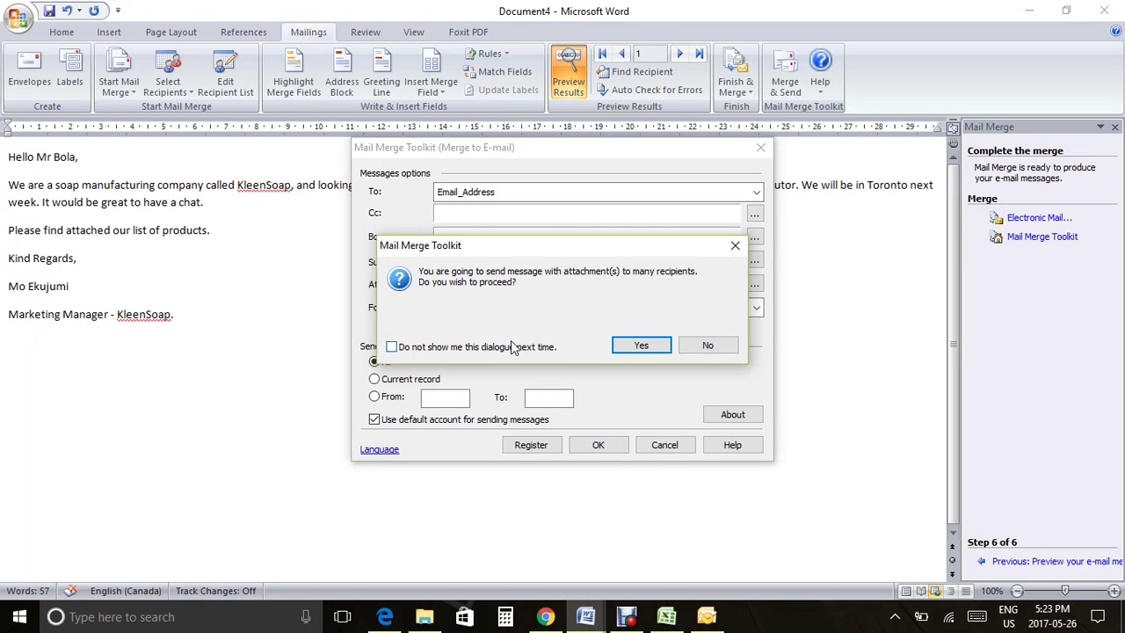
pyautogui.click(620, 347)
pyautogui.hotkey('ctrl', 's')
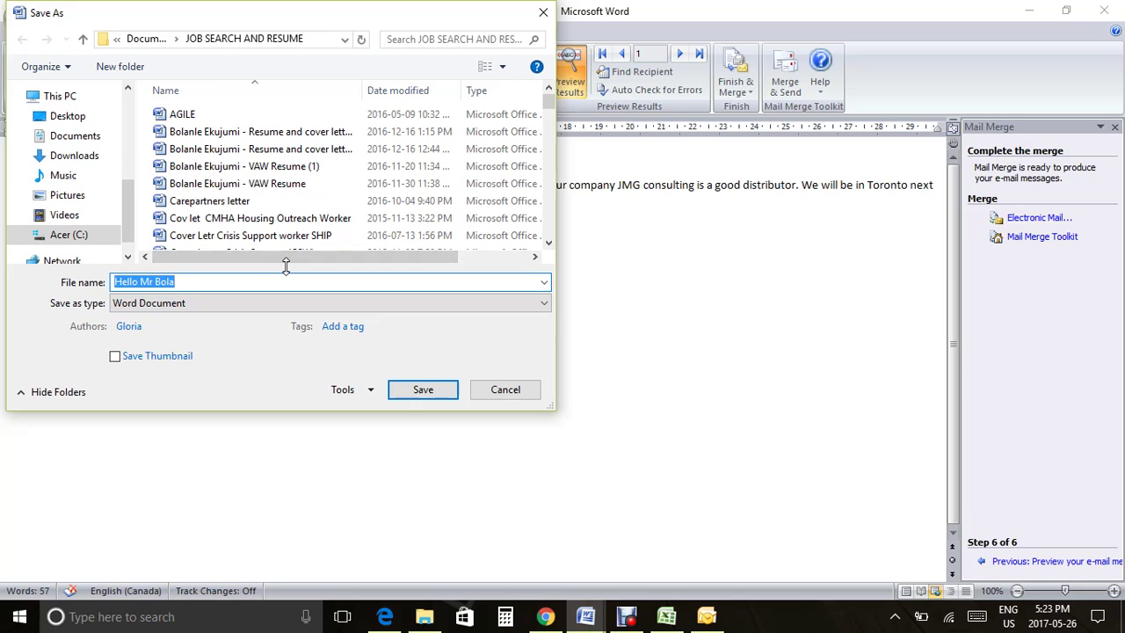
pyautogui.scroll(3, 126, 173)
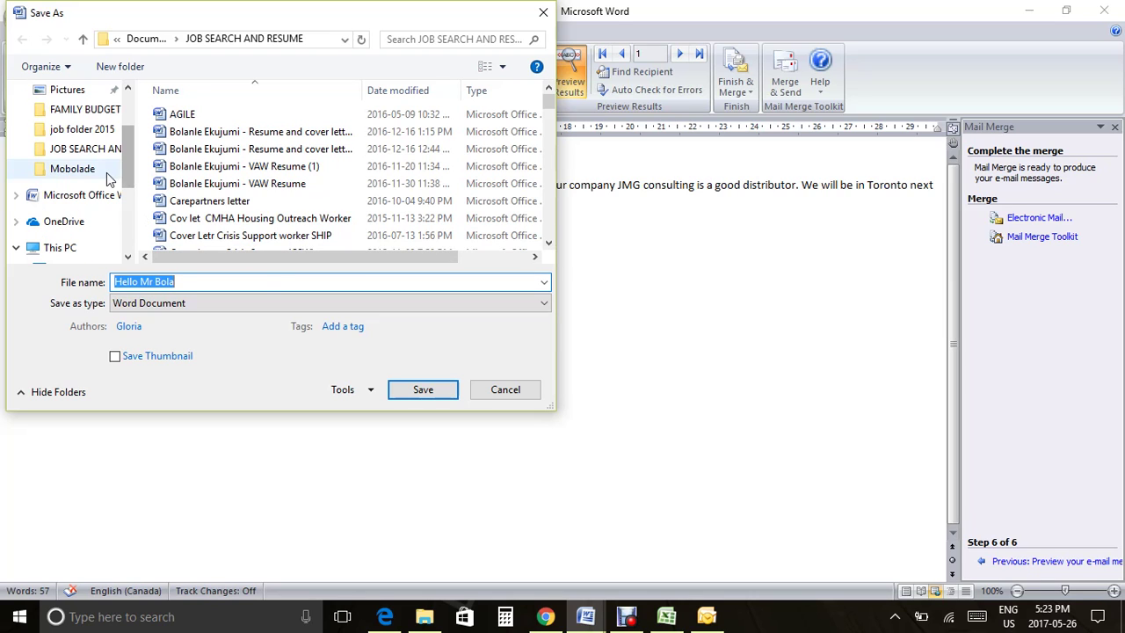
pyautogui.click(107, 173)
pyautogui.click(195, 281)
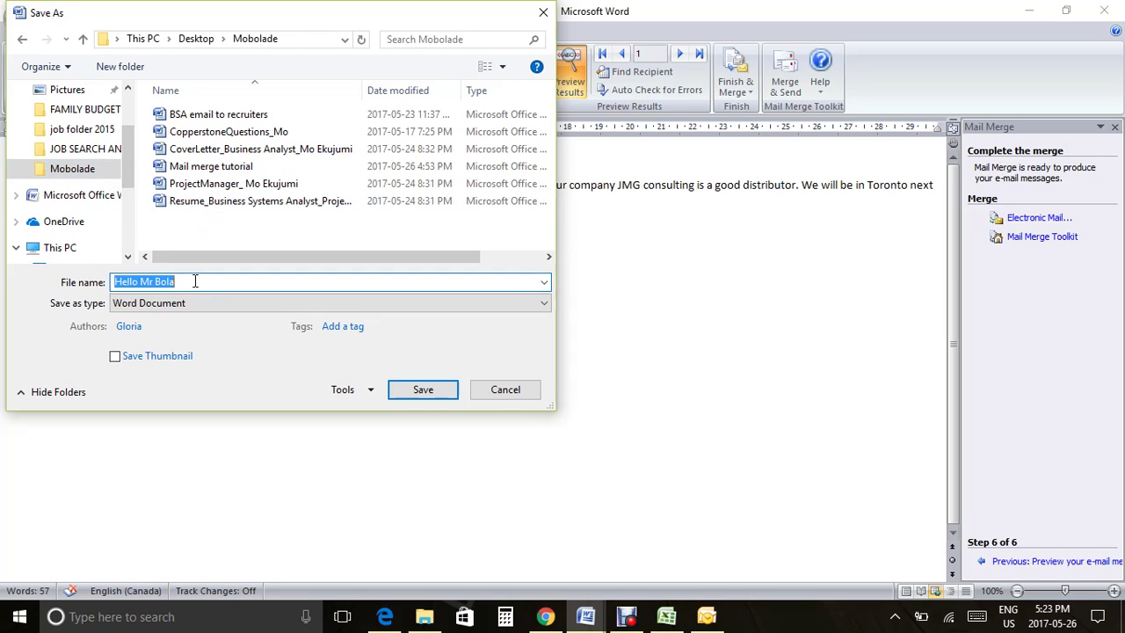
pyautogui.write('Mail m')
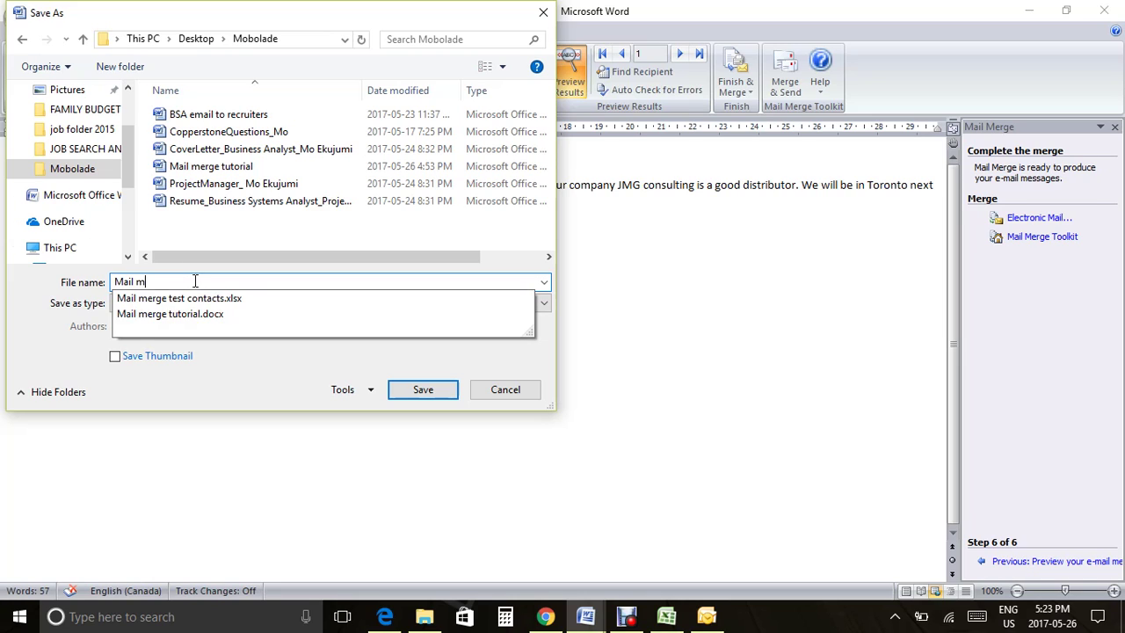
pyautogui.write('erge to distributors')
pyautogui.click(420, 392)
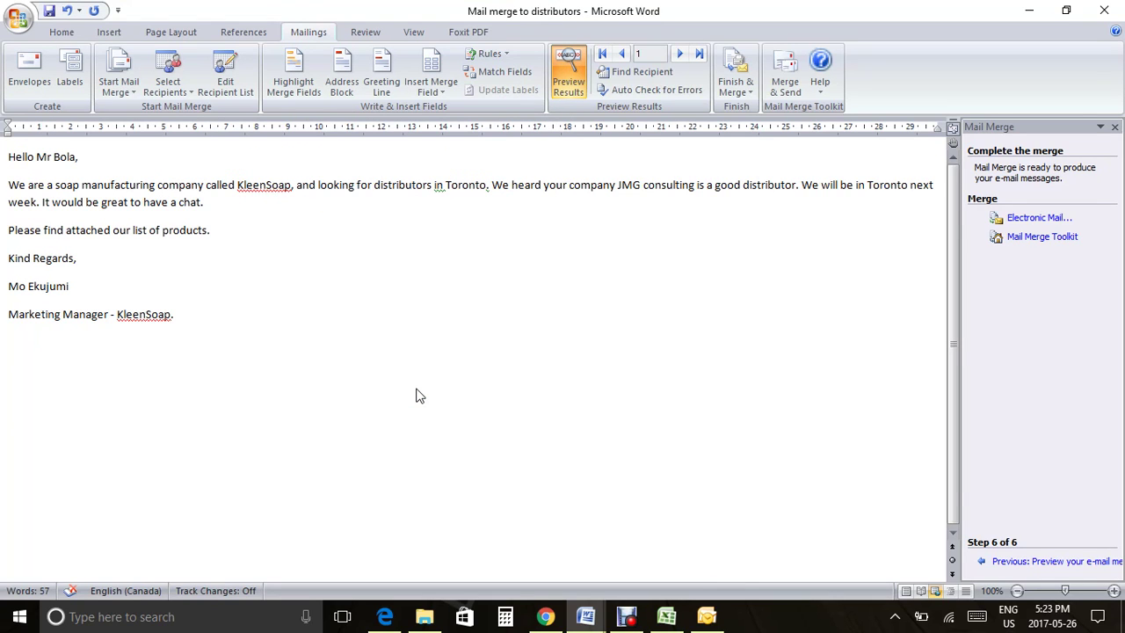